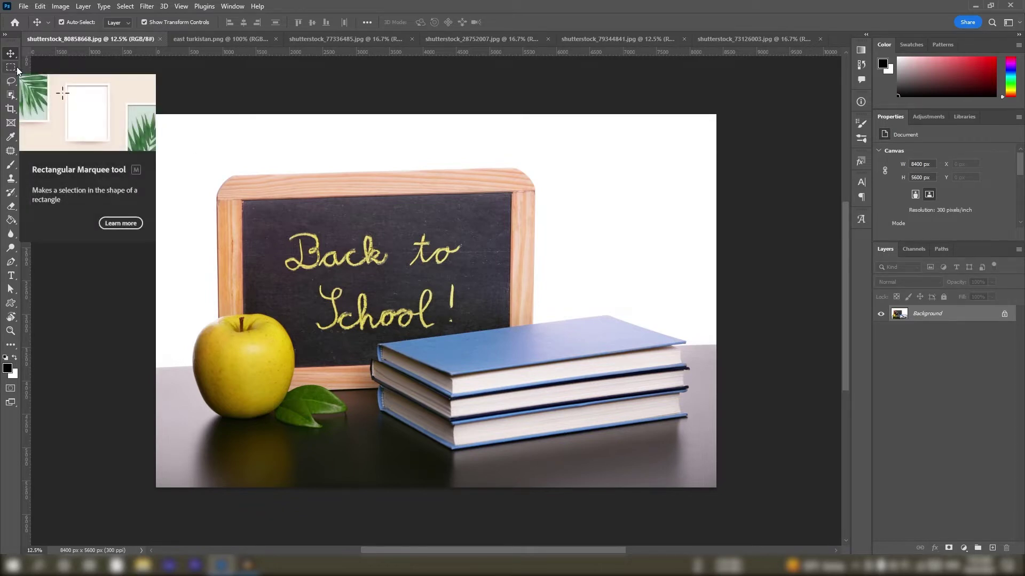
Examine the tool variants in the marquee, lasso and object selection groups
{"action": "left_click", "coordinate": [11, 67]}
{"action": "left_click", "coordinate": [13, 81]}
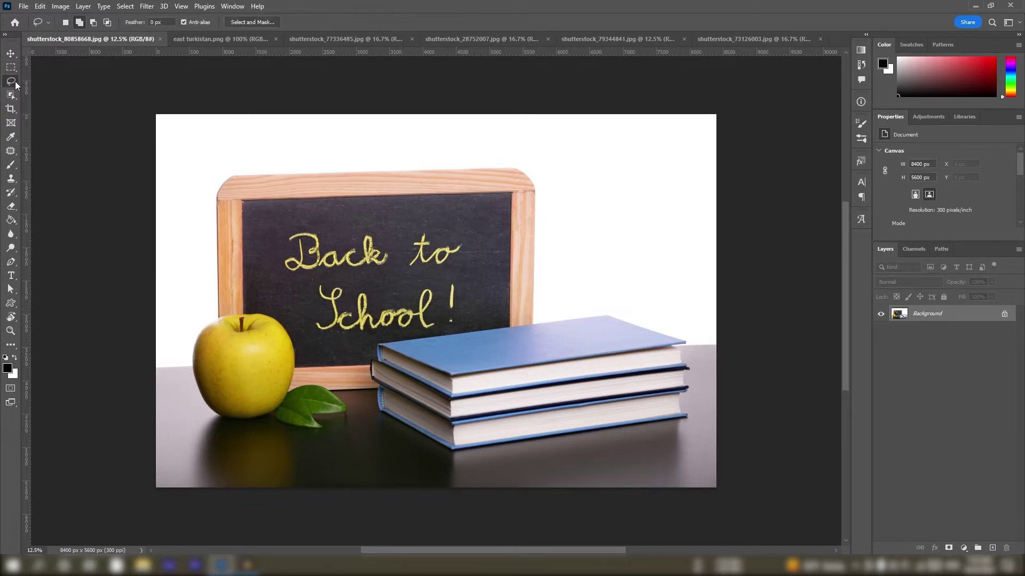
{"action": "left_click", "coordinate": [14, 65]}
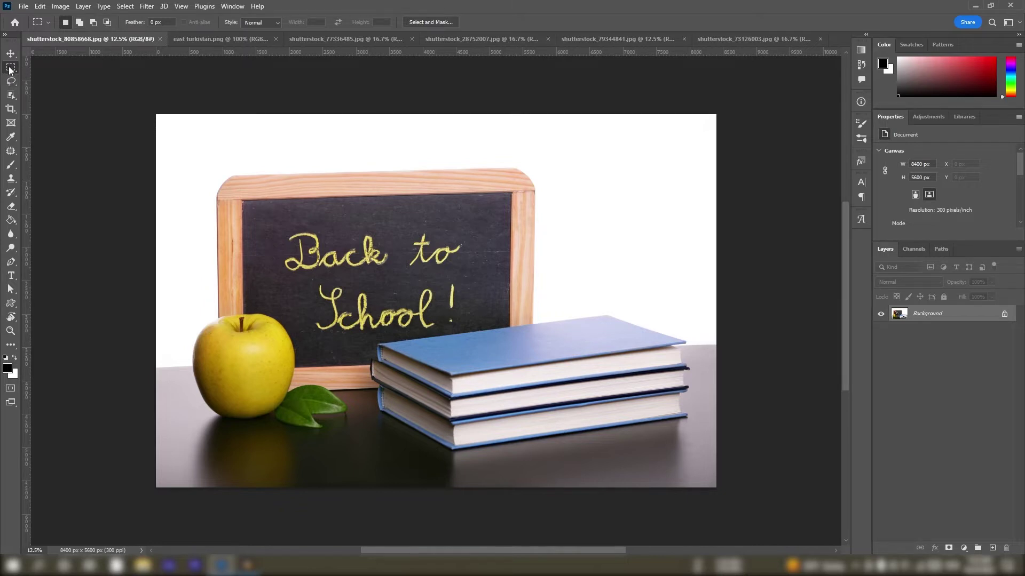
{"action": "right_click", "coordinate": [9, 70]}
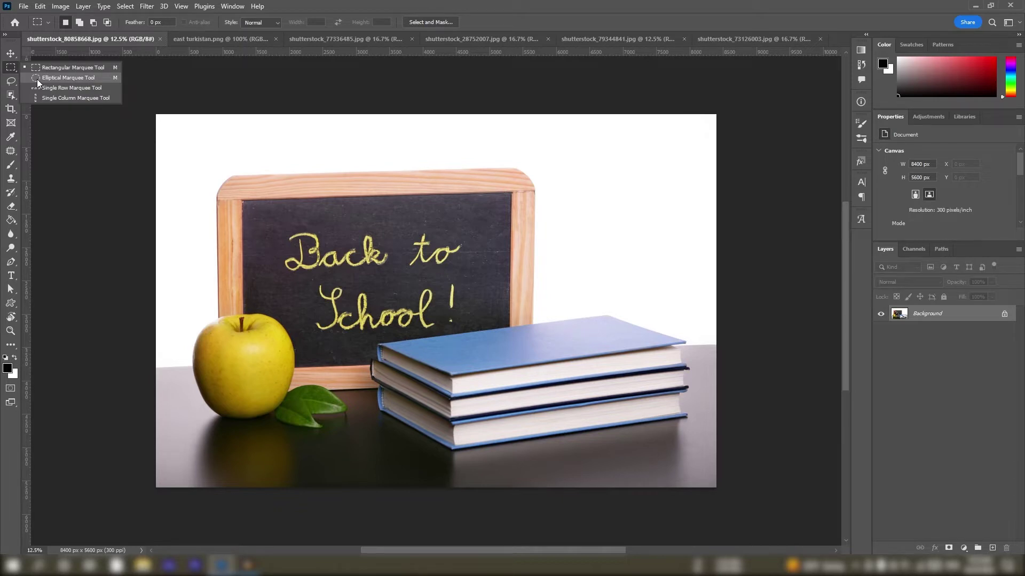
{"action": "left_click", "coordinate": [11, 82]}
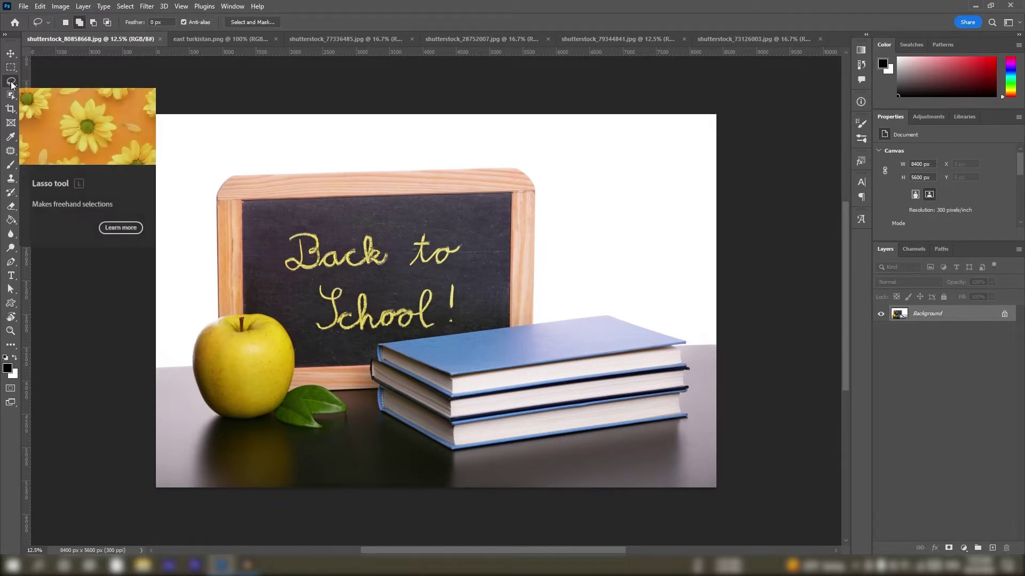
{"action": "left_click", "coordinate": [10, 82]}
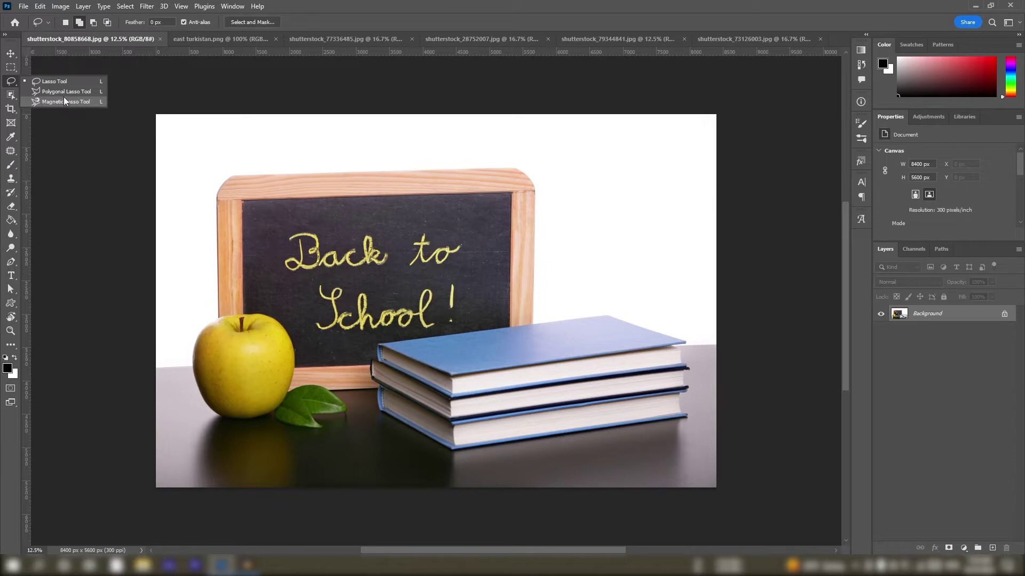
{"action": "left_click", "coordinate": [11, 82]}
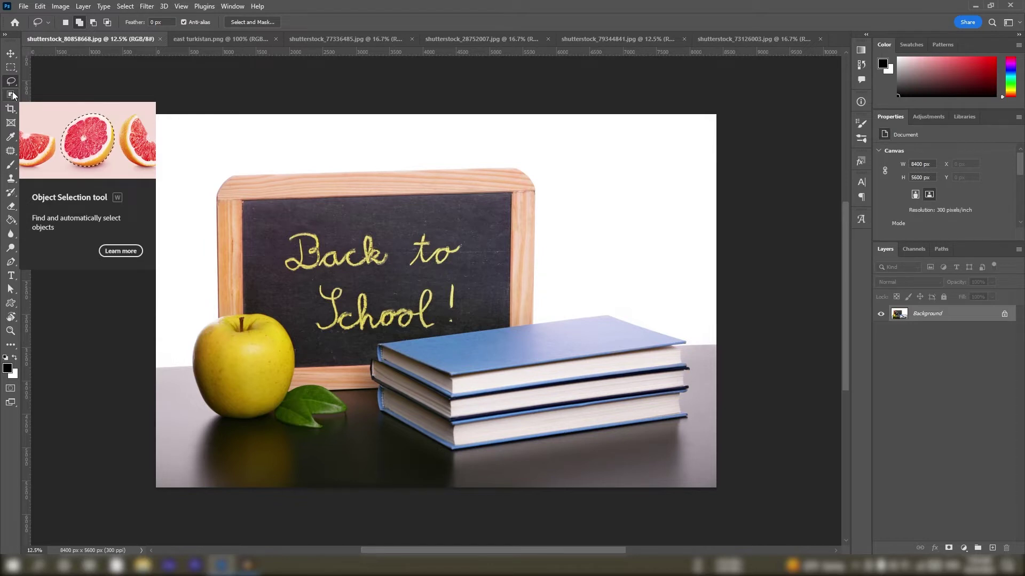
{"action": "left_click", "coordinate": [12, 93]}
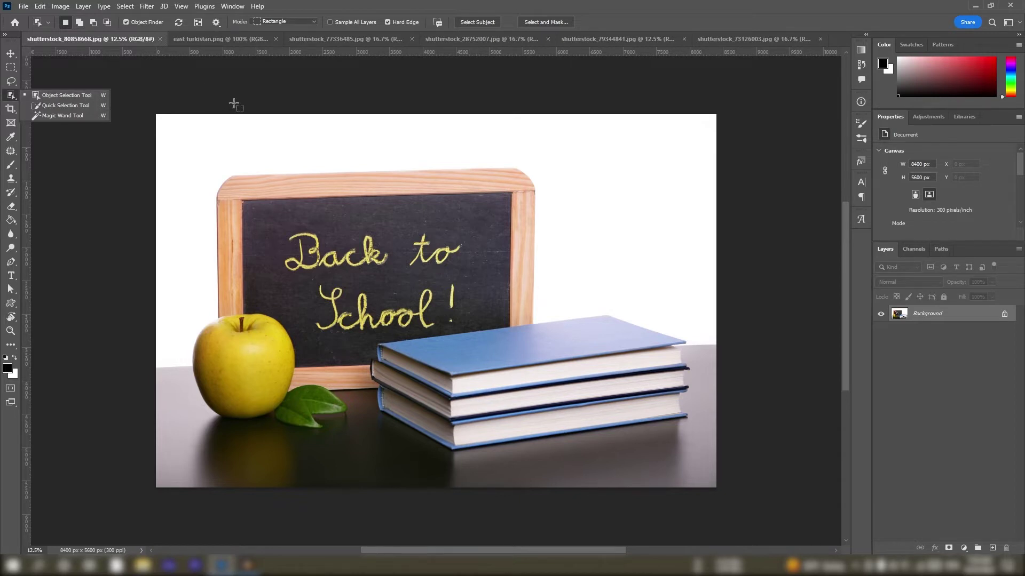
{"action": "left_click", "coordinate": [11, 54]}
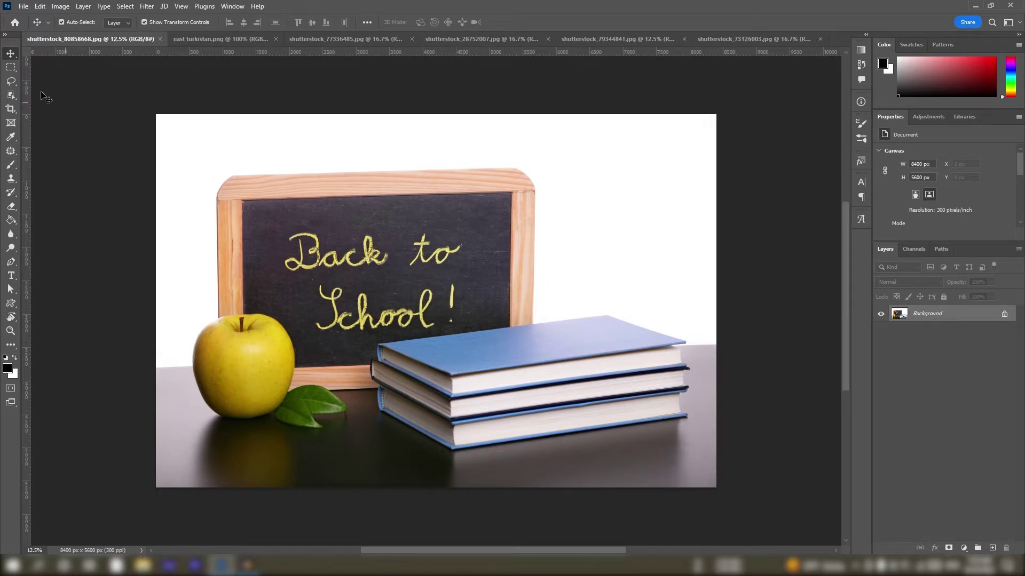
Try to select the stack of books with the Rectangular Marquee tool, then clear the selection
{"action": "left_click", "coordinate": [11, 68]}
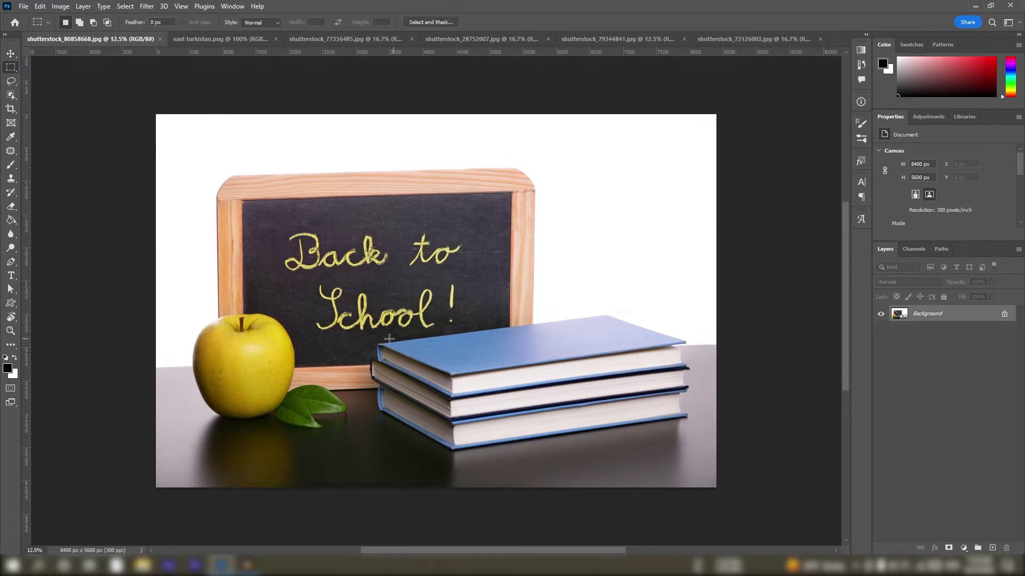
{"action": "left_click_drag", "start_coordinate": [382, 341], "coordinate": [679, 411]}
{"action": "left_click", "coordinate": [584, 327]}
Try to trace the upper edge of the book stack freehand with the Lasso tool
{"action": "left_click", "coordinate": [11, 82]}
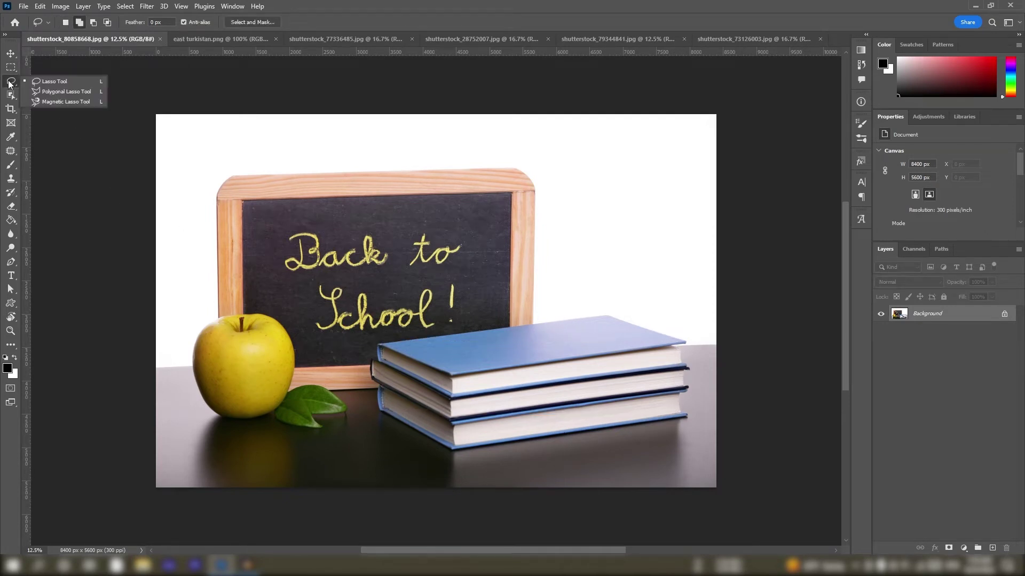
{"action": "left_click", "coordinate": [39, 82]}
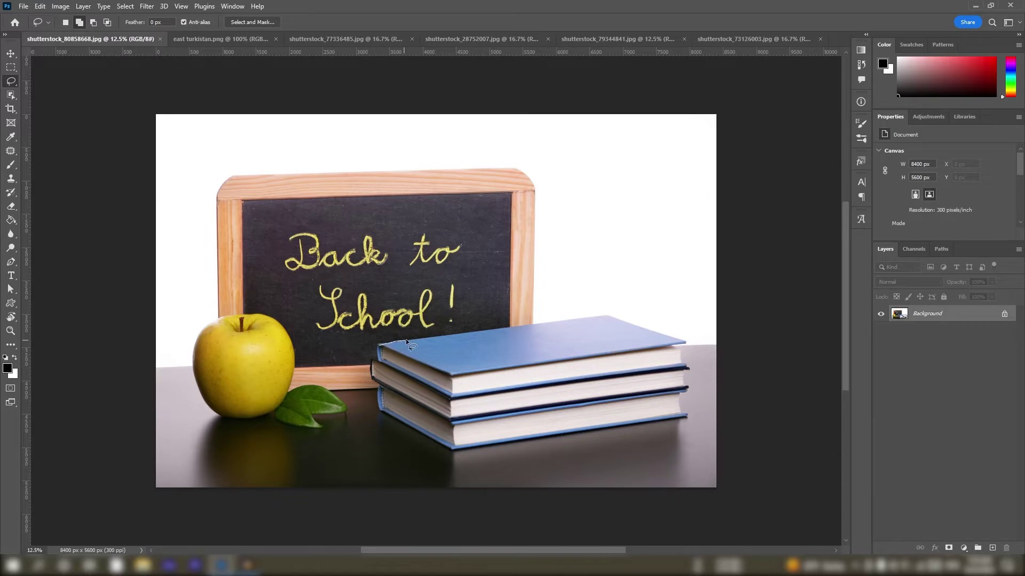
{"action": "mouse_move", "coordinate": [457, 329]}
{"action": "left_mouse_down"}
{"action": "mouse_move", "coordinate": [512, 333]}
{"action": "mouse_move", "coordinate": [606, 316]}
{"action": "left_mouse_up"}
Try to outline the top book's corners with straight segments using the Polygonal Lasso tool
{"action": "right_click", "coordinate": [11, 81]}
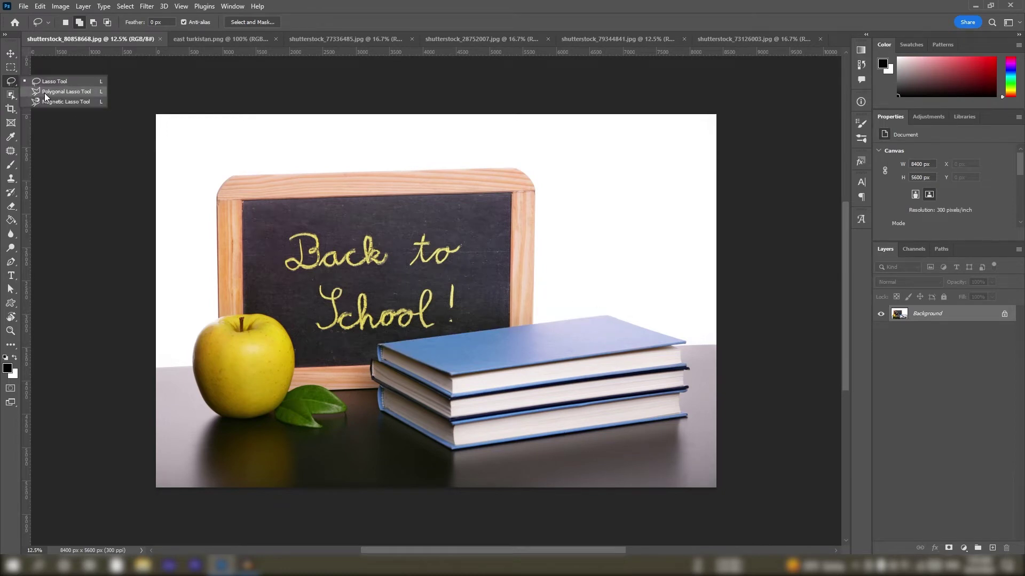
{"action": "left_click", "coordinate": [44, 93]}
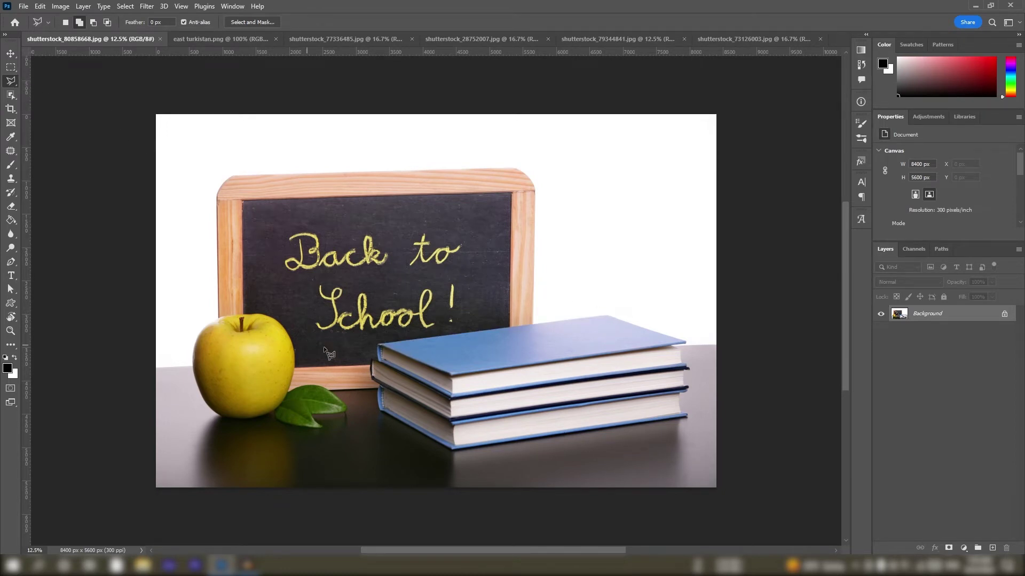
{"action": "left_click", "coordinate": [379, 343]}
{"action": "left_click", "coordinate": [609, 315]}
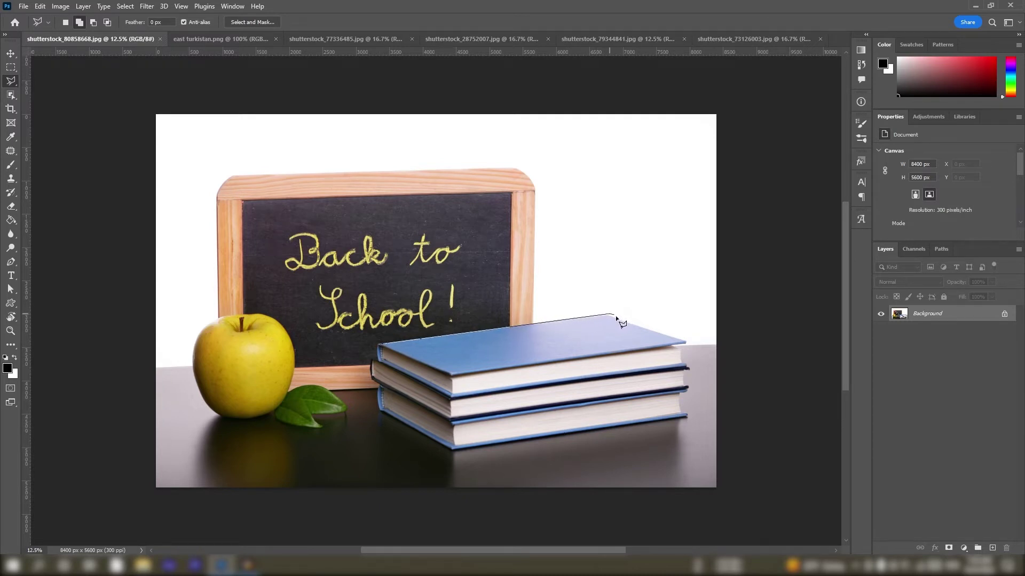
{"action": "left_click", "coordinate": [686, 343]}
Select the chalkboard with the Object Selection tool and copy it to a new layer
{"action": "left_click", "coordinate": [11, 95]}
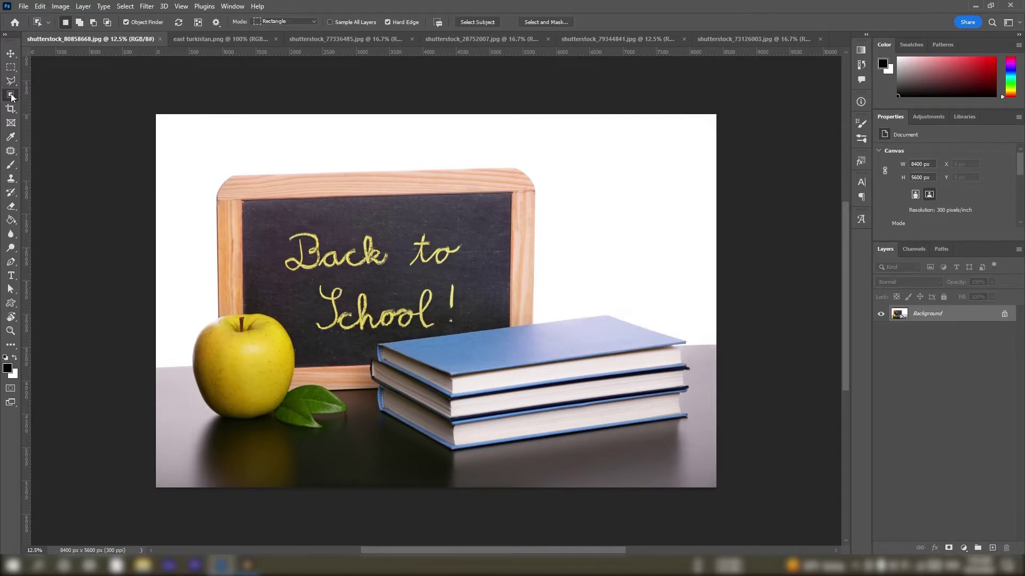
{"action": "right_click", "coordinate": [11, 95]}
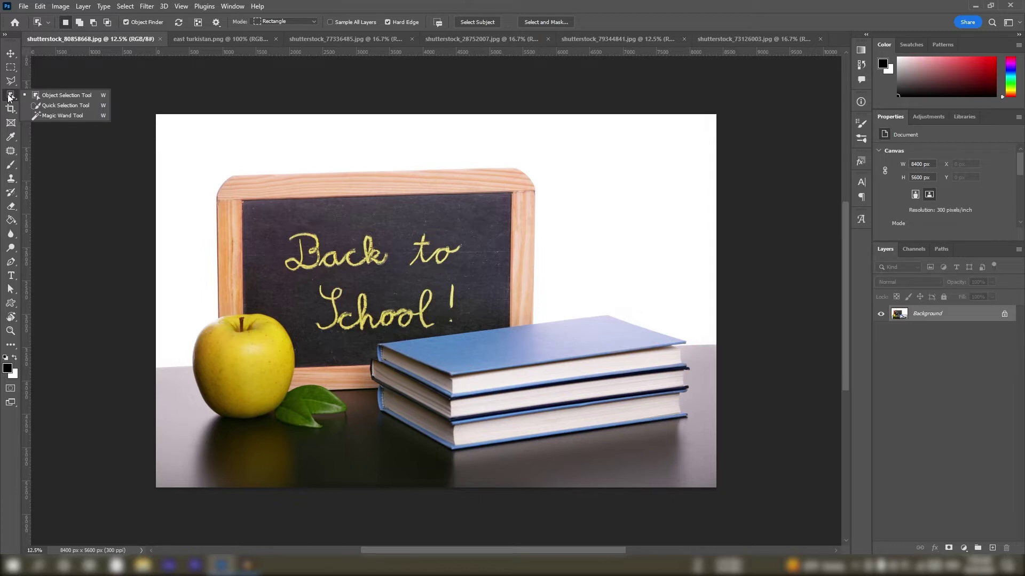
{"action": "left_click", "coordinate": [43, 95]}
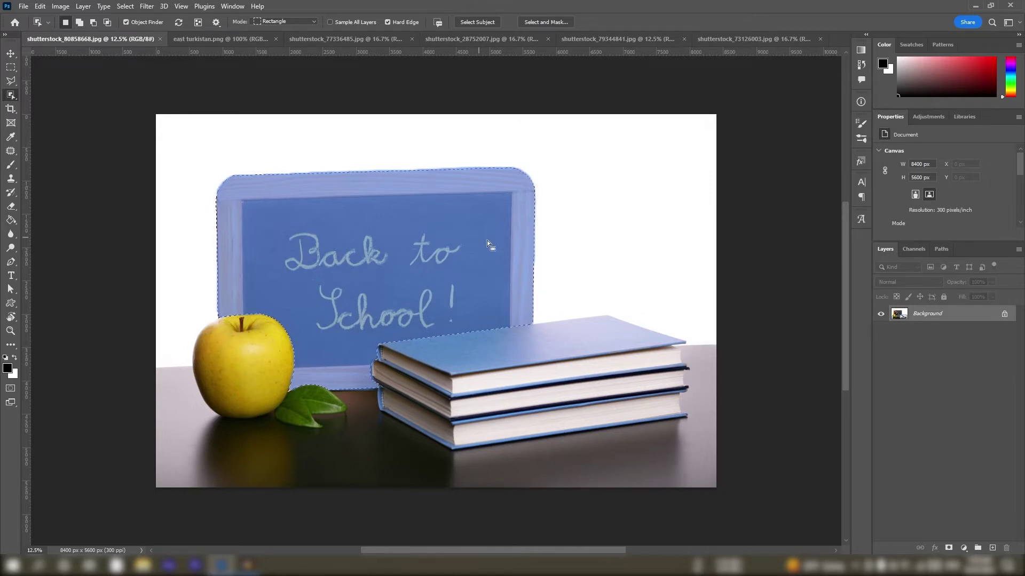
{"action": "right_click", "coordinate": [366, 234]}
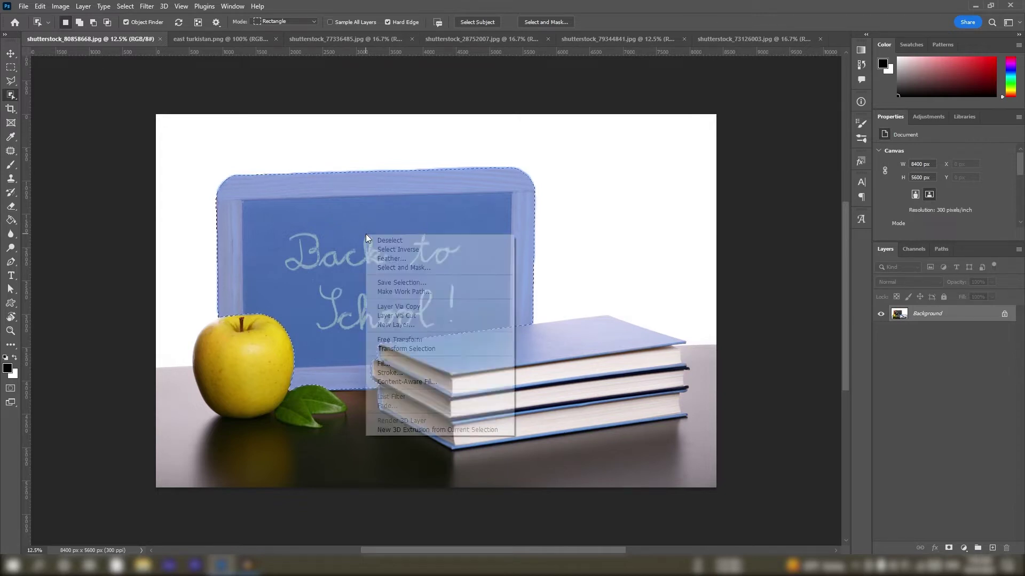
{"action": "left_click", "coordinate": [401, 325]}
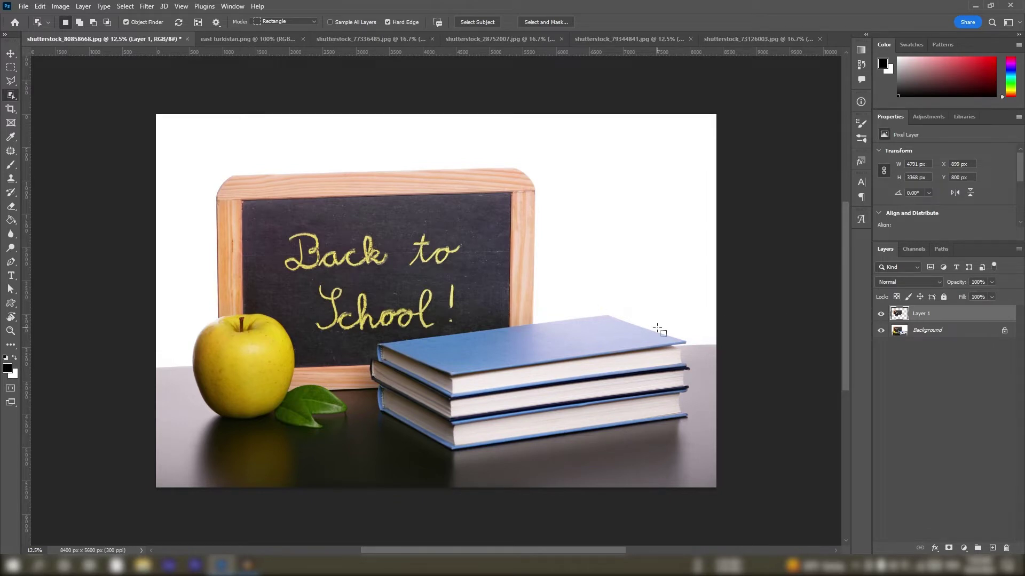
Select the stack of books on the Background layer and copy it to a new layer
{"action": "left_click", "coordinate": [917, 330]}
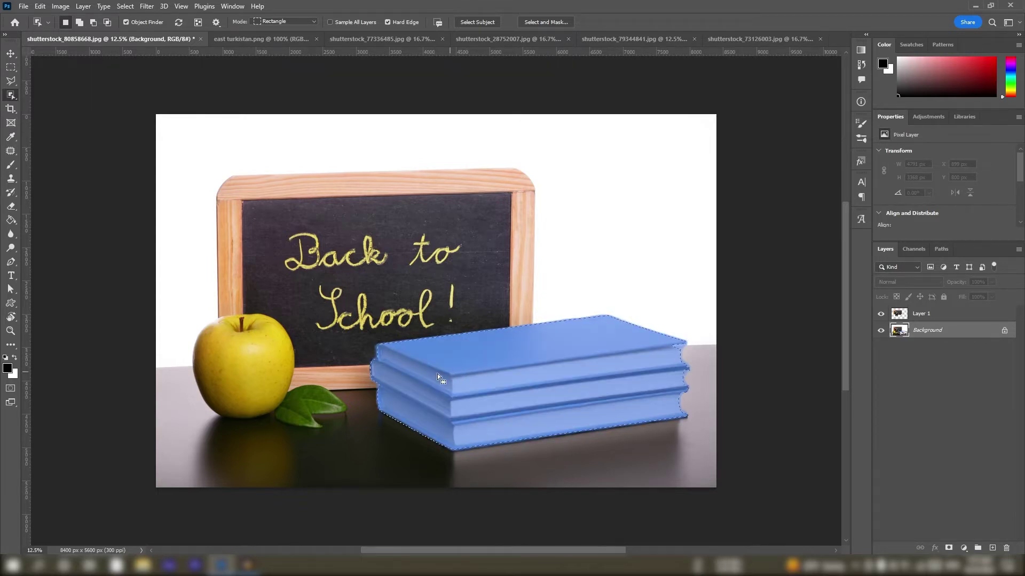
{"action": "right_click", "coordinate": [504, 355]}
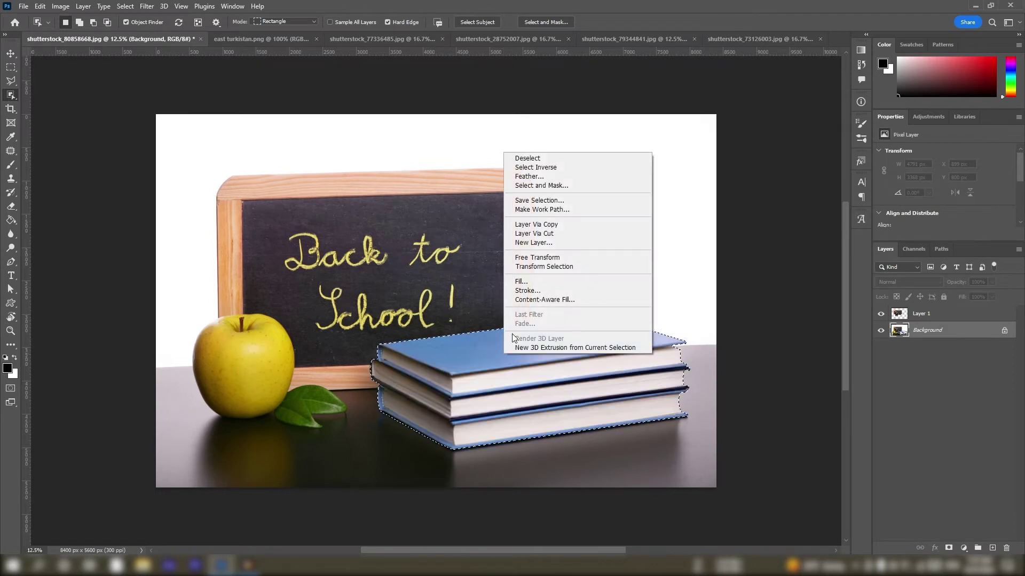
{"action": "left_click", "coordinate": [555, 225]}
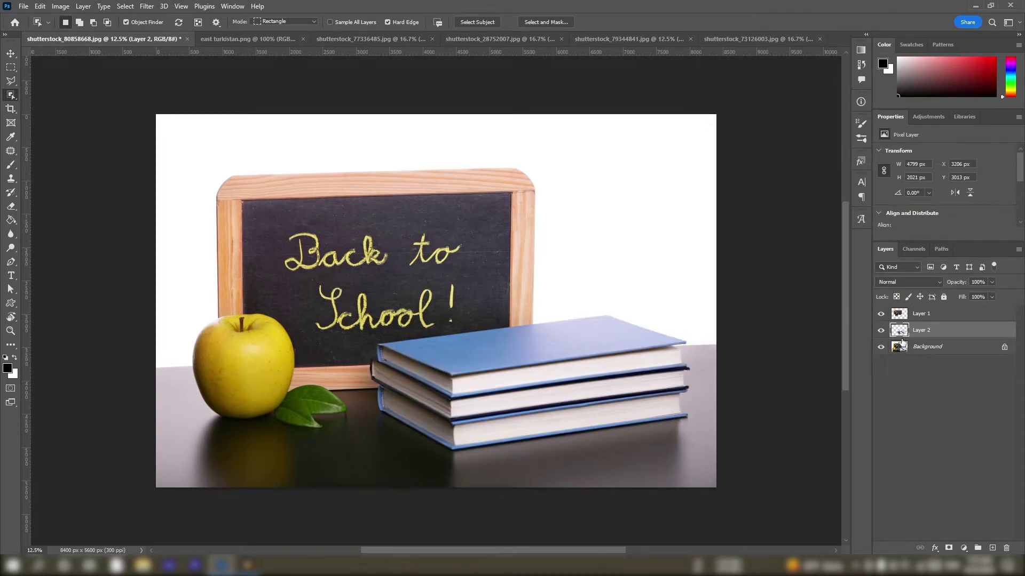
Select the apple together with its leaves on the Background layer and copy them to a new layer
{"action": "left_click_drag", "start_coordinate": [244, 352], "coordinate": [276, 384]}
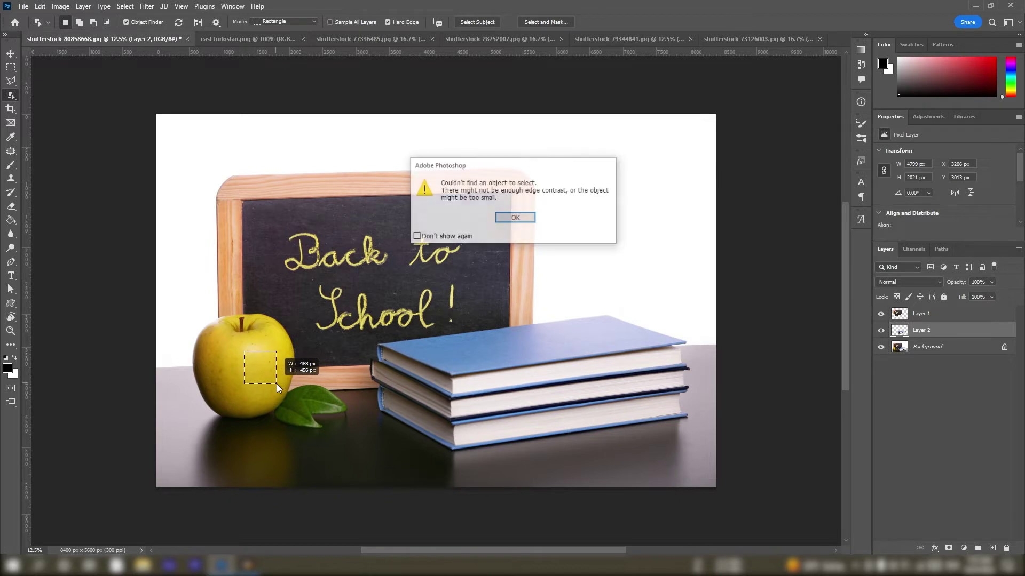
{"action": "left_click", "coordinate": [521, 217]}
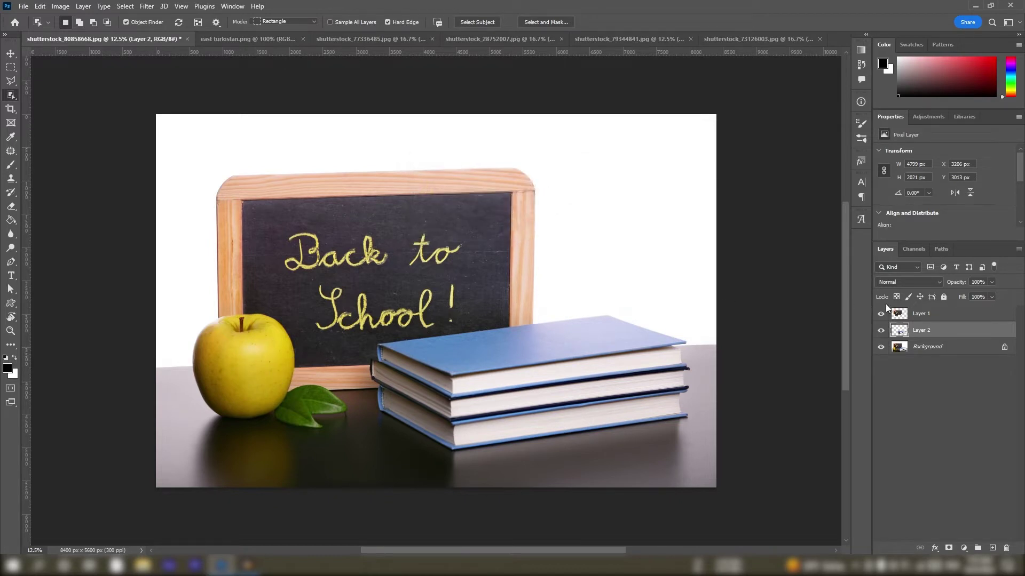
{"action": "left_click", "coordinate": [905, 348]}
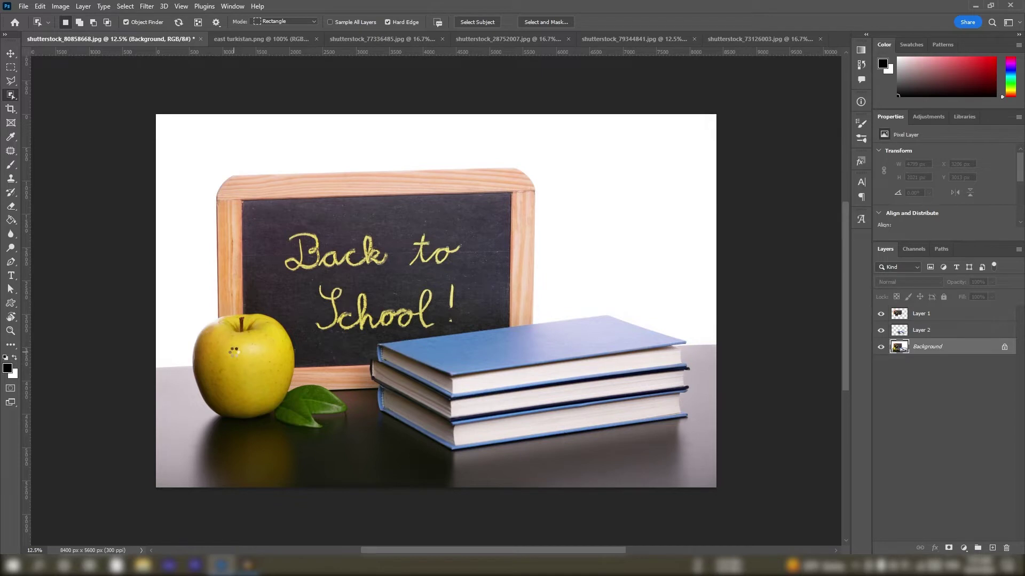
{"action": "mouse_move", "coordinate": [235, 356]}
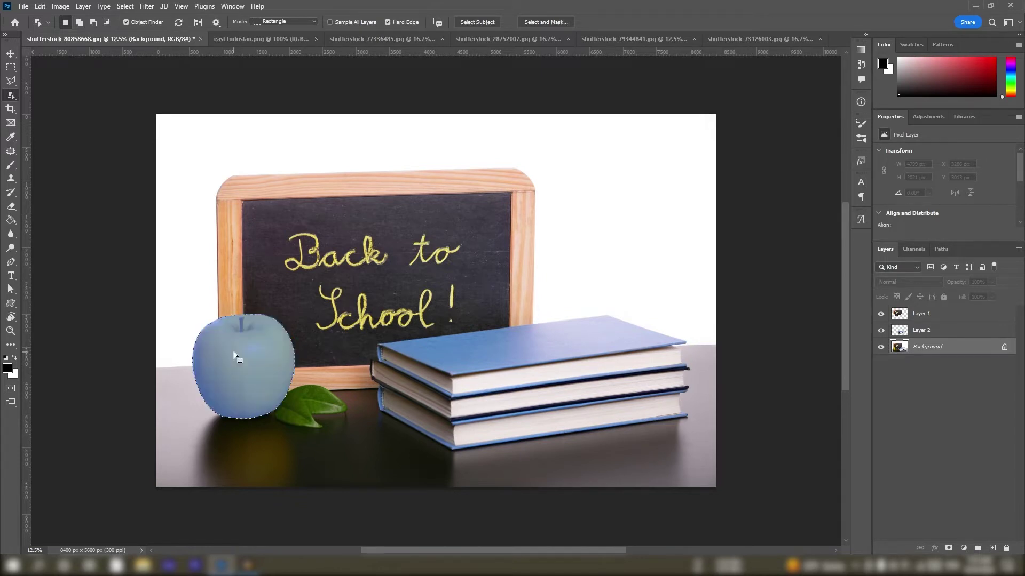
{"action": "left_click", "coordinate": [261, 379]}
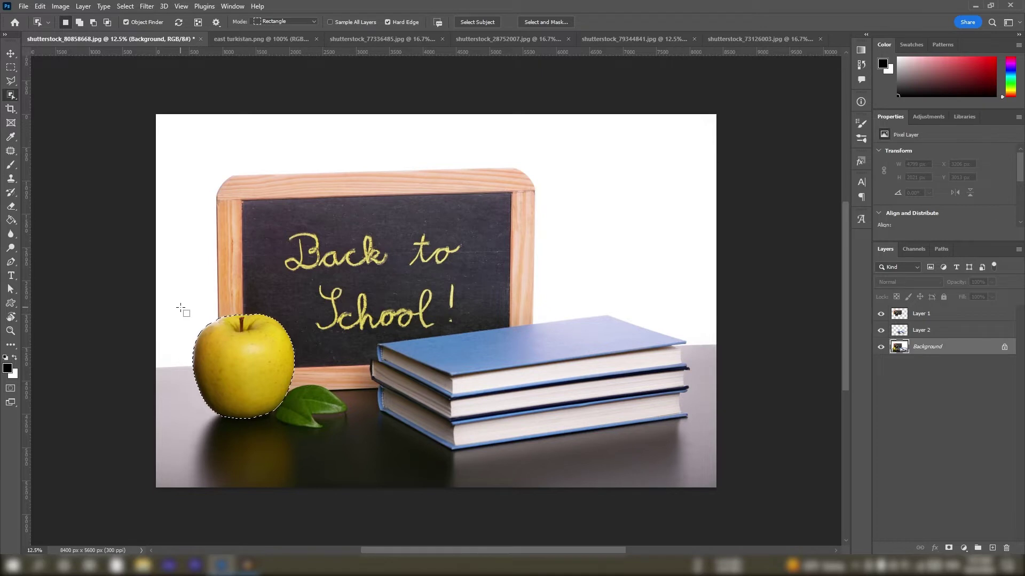
{"action": "left_click_drag", "start_coordinate": [180, 307], "coordinate": [355, 445]}
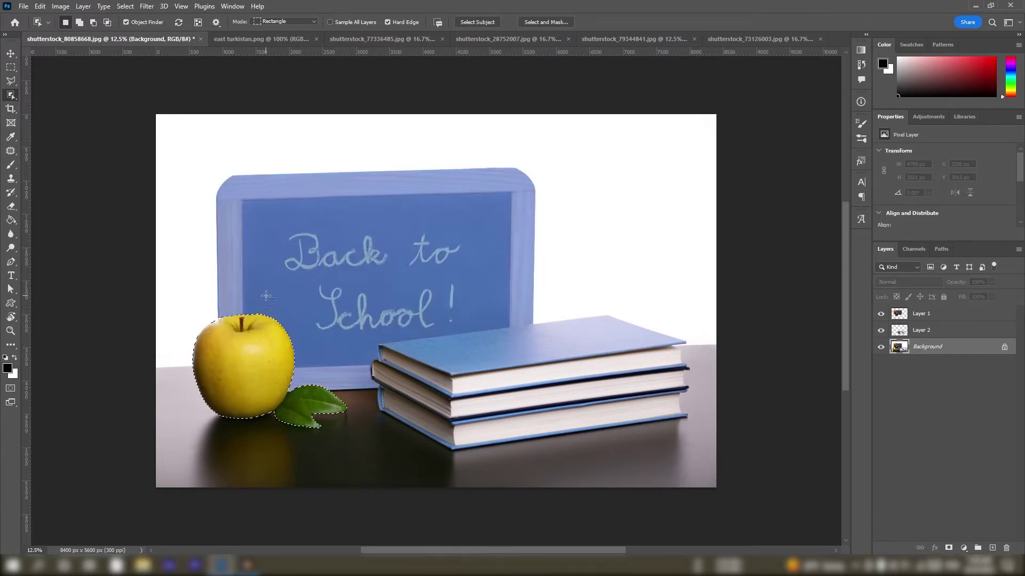
{"action": "right_click", "coordinate": [247, 369]}
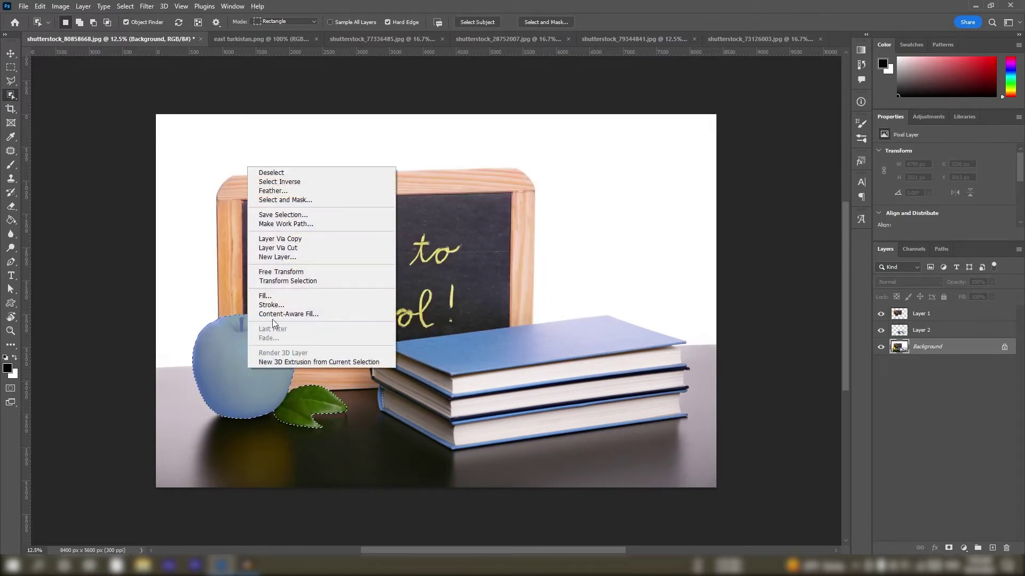
{"action": "left_click", "coordinate": [286, 238]}
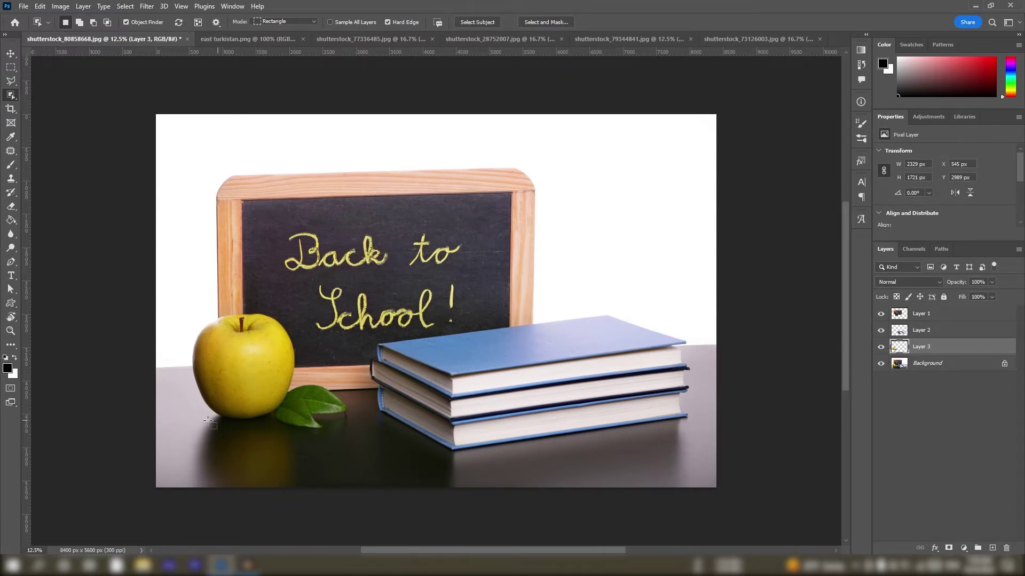
Copy the whole table surface from the Background layer to a new layer and hide the Background layer
{"action": "key", "text": "alt+bracketleft"}
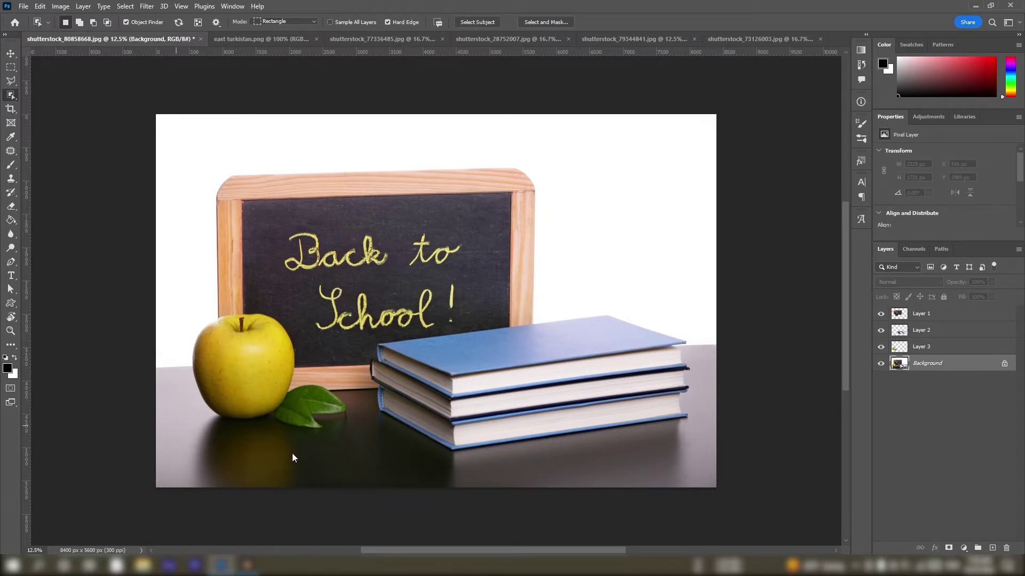
{"action": "left_click", "coordinate": [702, 389]}
{"action": "key", "text": "shift"}
{"action": "left_click_drag", "start_coordinate": [140, 363], "coordinate": [223, 488]}
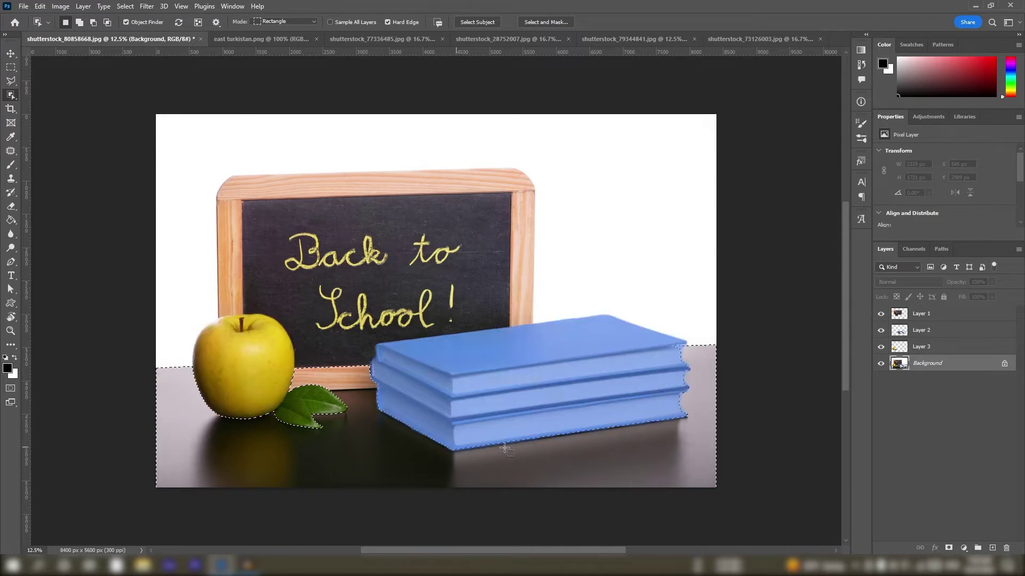
{"action": "right_click", "coordinate": [613, 456]}
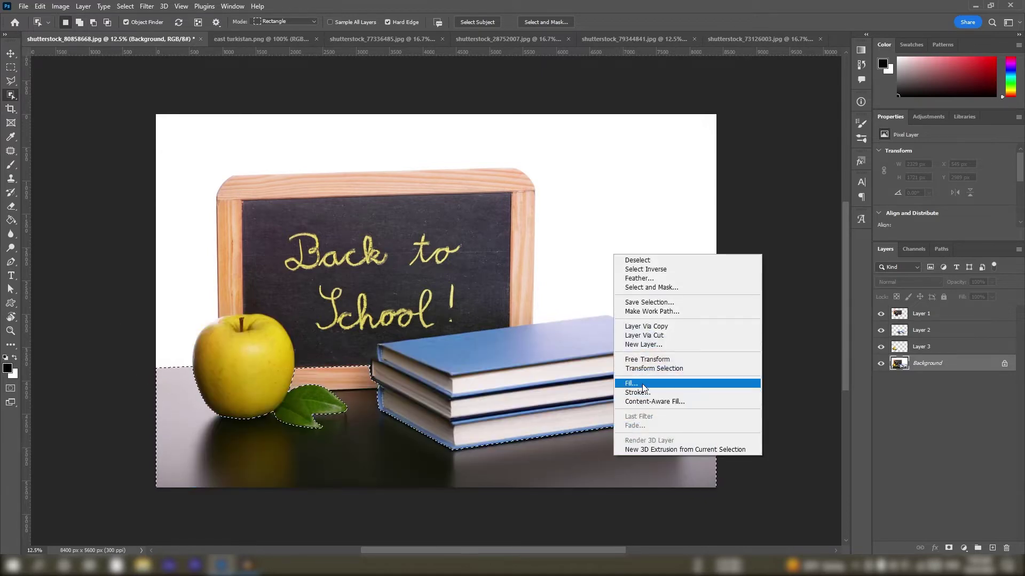
{"action": "left_click", "coordinate": [653, 326]}
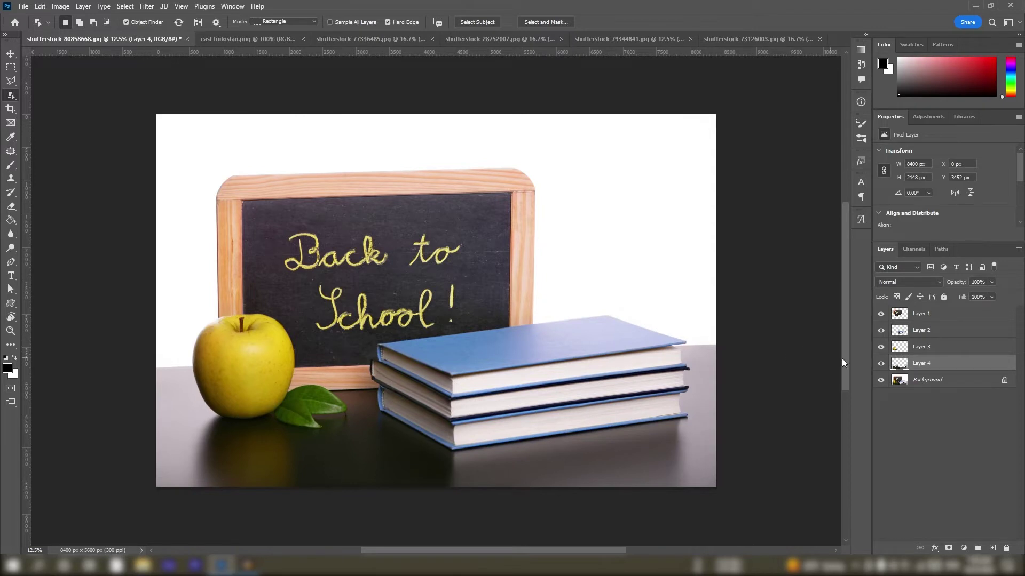
{"action": "left_click", "coordinate": [882, 381]}
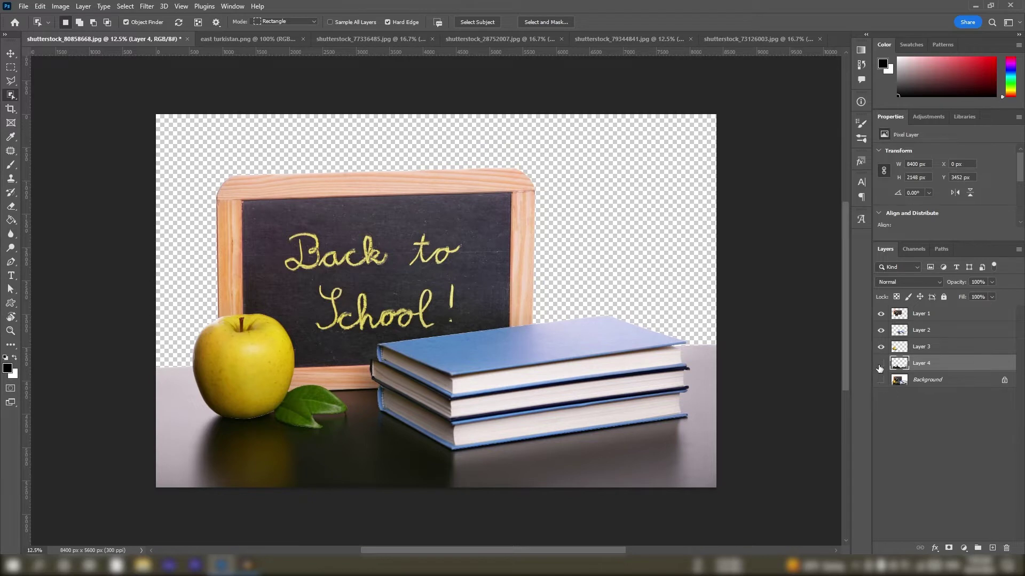
Toggle the visibility of the table, apple, books and chalkboard layers one by one to check each cut-out
{"action": "left_click", "coordinate": [880, 366]}
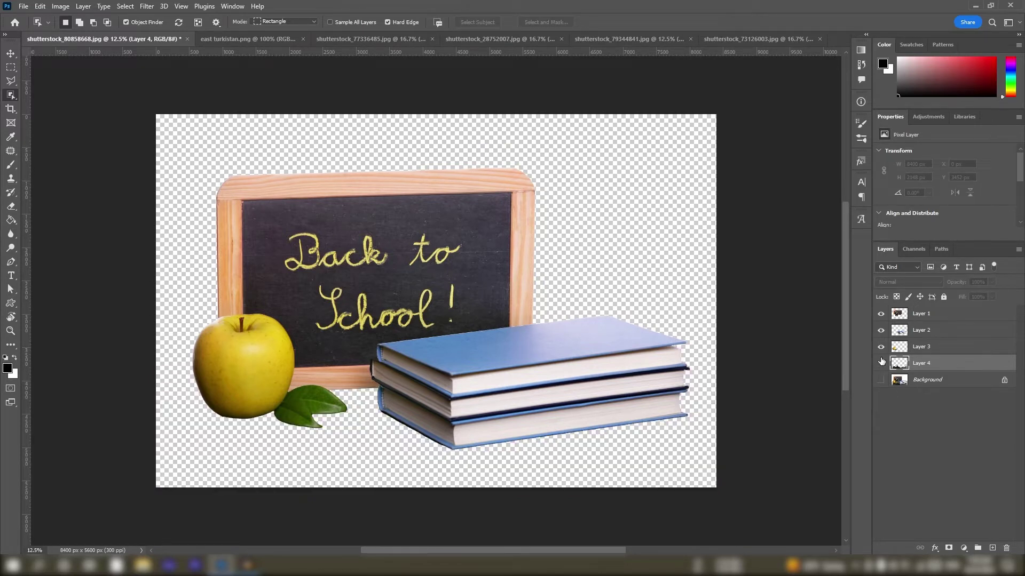
{"action": "left_click", "coordinate": [881, 363]}
{"action": "left_click", "coordinate": [881, 348]}
{"action": "left_click", "coordinate": [881, 347]}
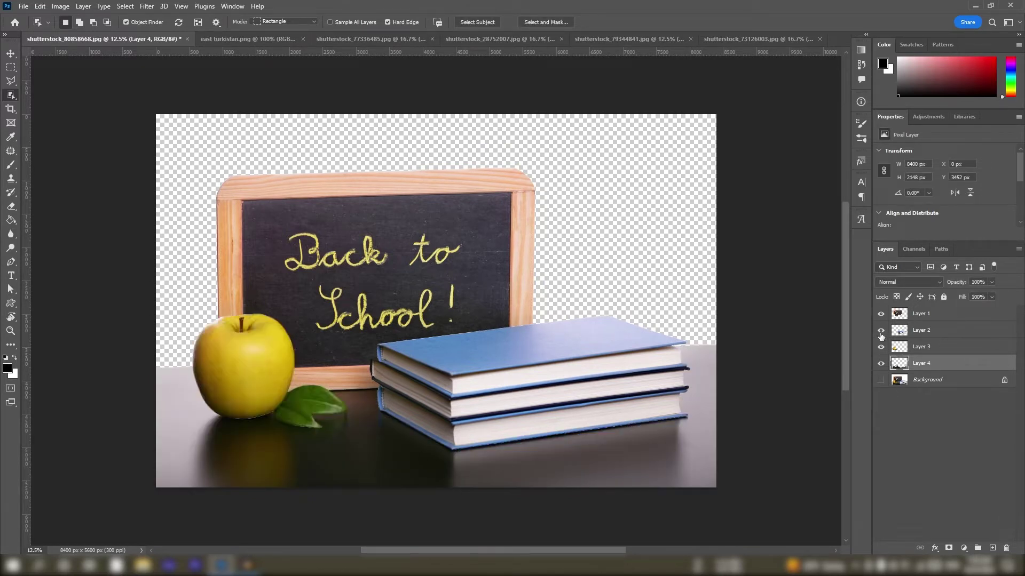
{"action": "left_click", "coordinate": [881, 330]}
{"action": "left_click", "coordinate": [881, 330]}
{"action": "left_click", "coordinate": [881, 315]}
Add a pink Solid Color fill layer and place it below the table layer, directly above the Background
{"action": "left_click", "coordinate": [962, 546]}
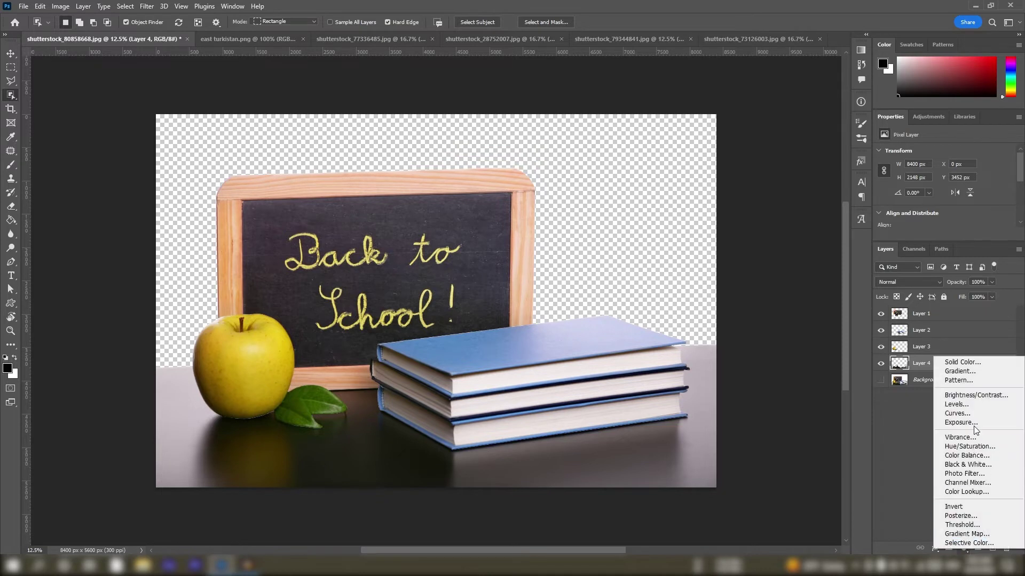
{"action": "left_click", "coordinate": [980, 364]}
{"action": "mouse_move", "coordinate": [604, 315]}
{"action": "left_mouse_down"}
{"action": "mouse_move", "coordinate": [519, 292]}
{"action": "mouse_move", "coordinate": [518, 308]}
{"action": "mouse_move", "coordinate": [586, 269]}
{"action": "left_mouse_up"}
{"action": "left_click", "coordinate": [761, 257]}
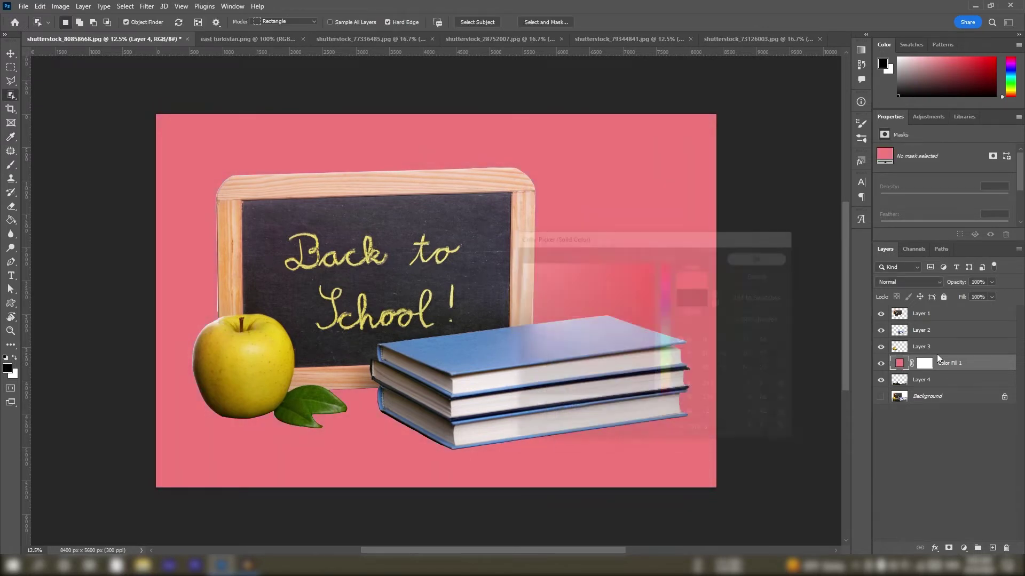
{"action": "left_click_drag", "start_coordinate": [951, 368], "coordinate": [934, 399]}
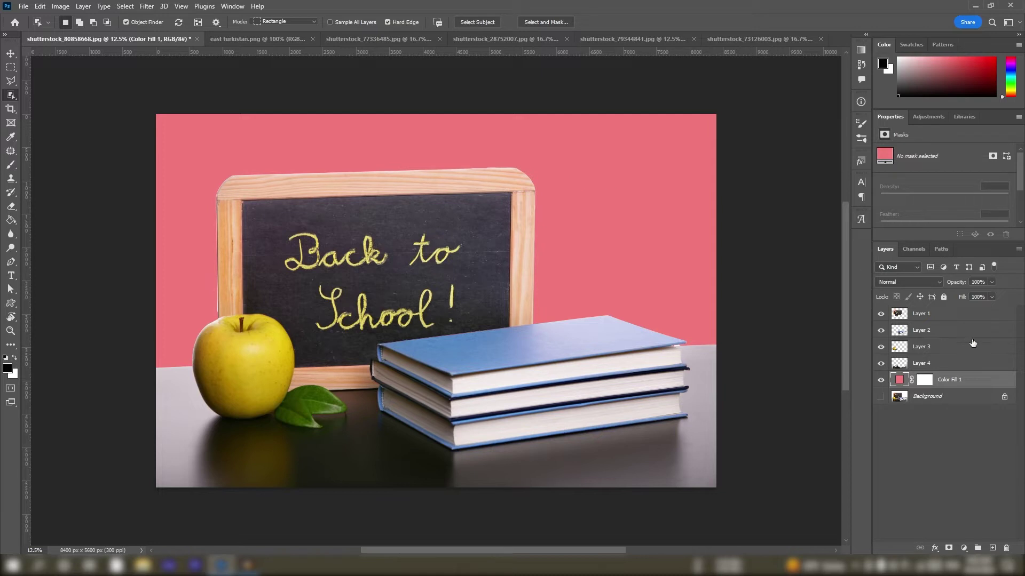
Change the Solid Color fill layer's colour to light orange, f3b07a
{"action": "double_click", "coordinate": [899, 381]}
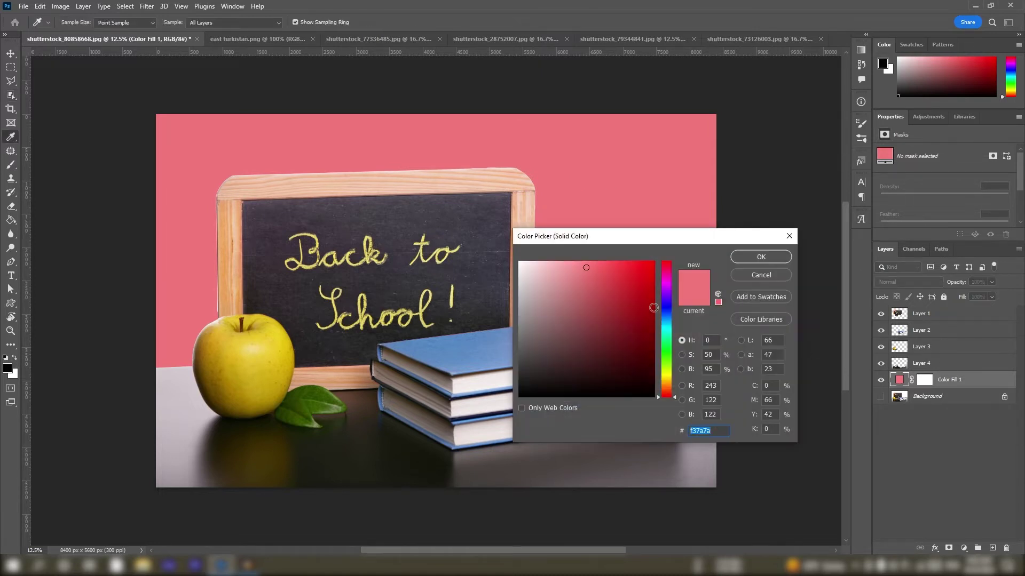
{"action": "left_click_drag", "start_coordinate": [667, 321], "coordinate": [689, 392]}
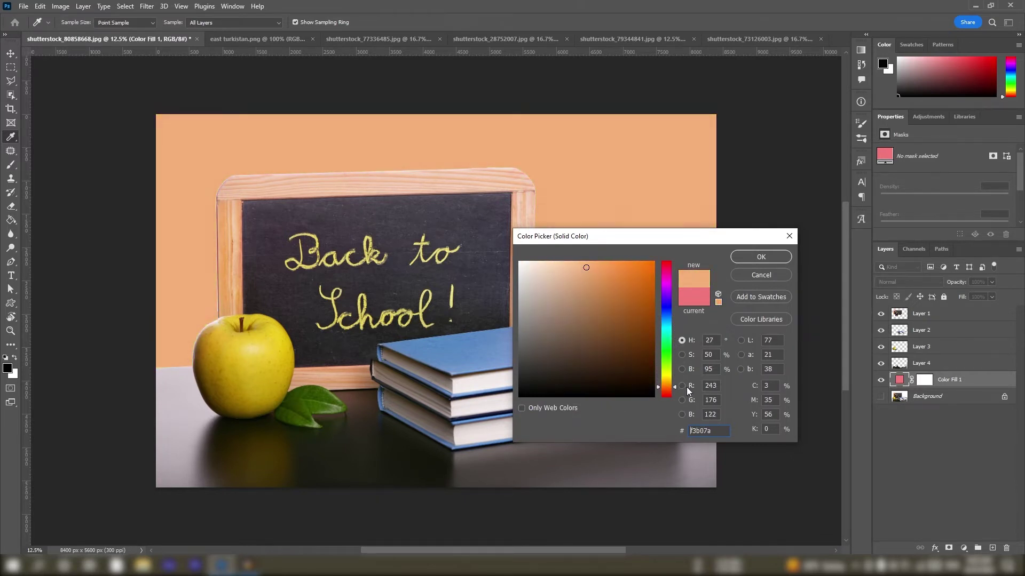
{"action": "left_click", "coordinate": [767, 257]}
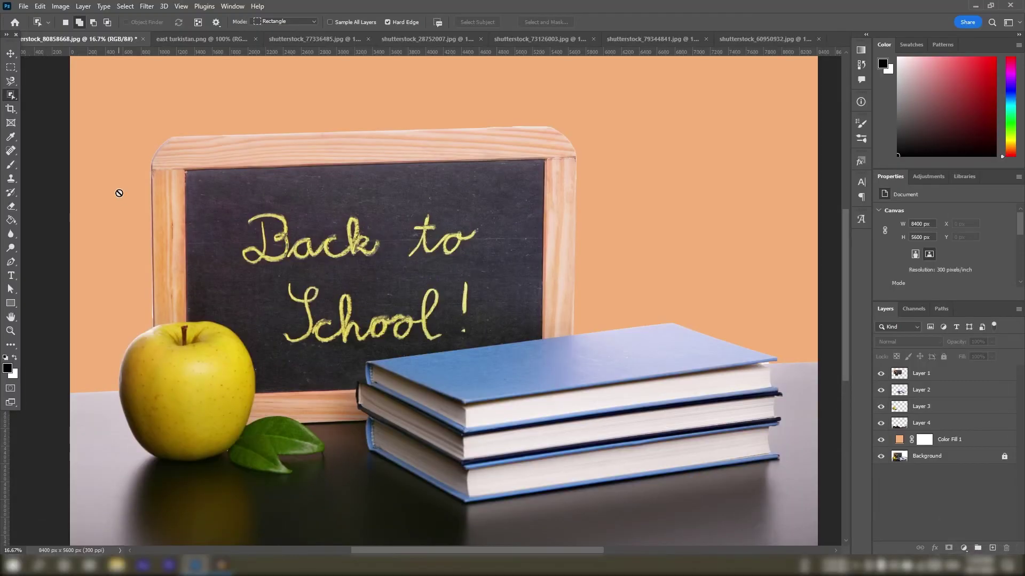
Switch to the Quick Selection tool and reset it to its default settings
{"action": "right_click", "coordinate": [11, 95]}
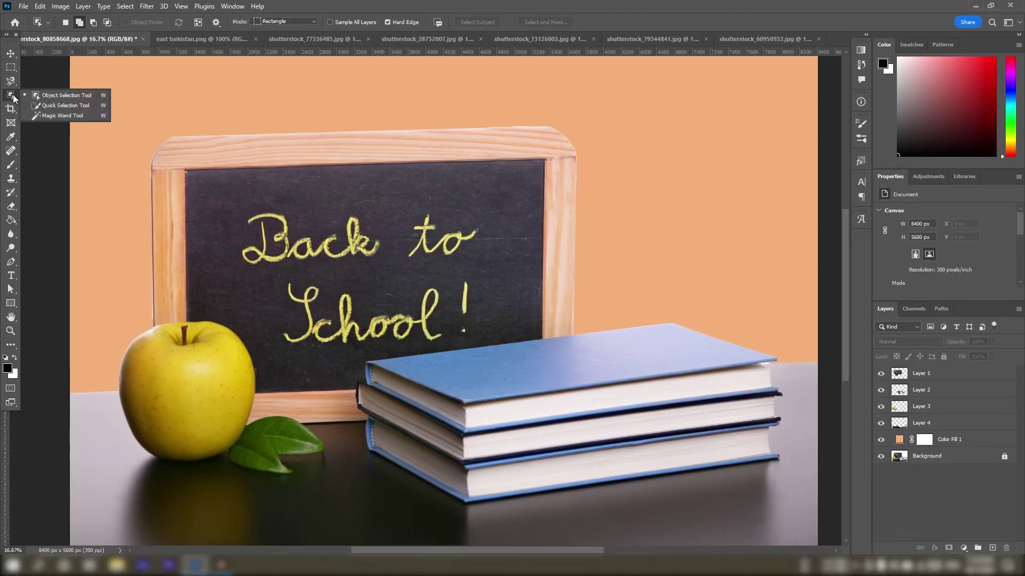
{"action": "left_click", "coordinate": [74, 104]}
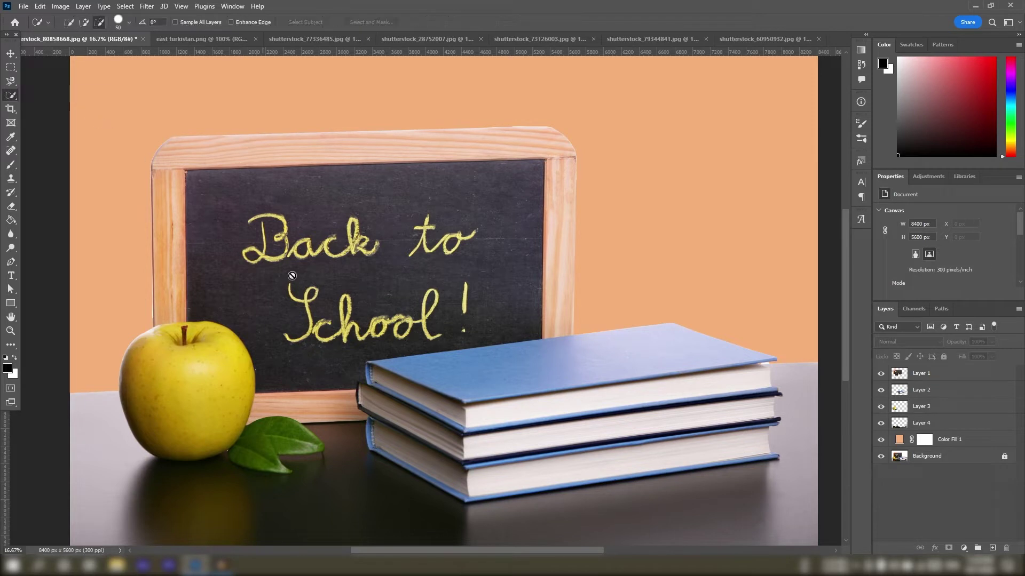
{"action": "left_click", "coordinate": [69, 23]}
{"action": "left_click", "coordinate": [43, 23]}
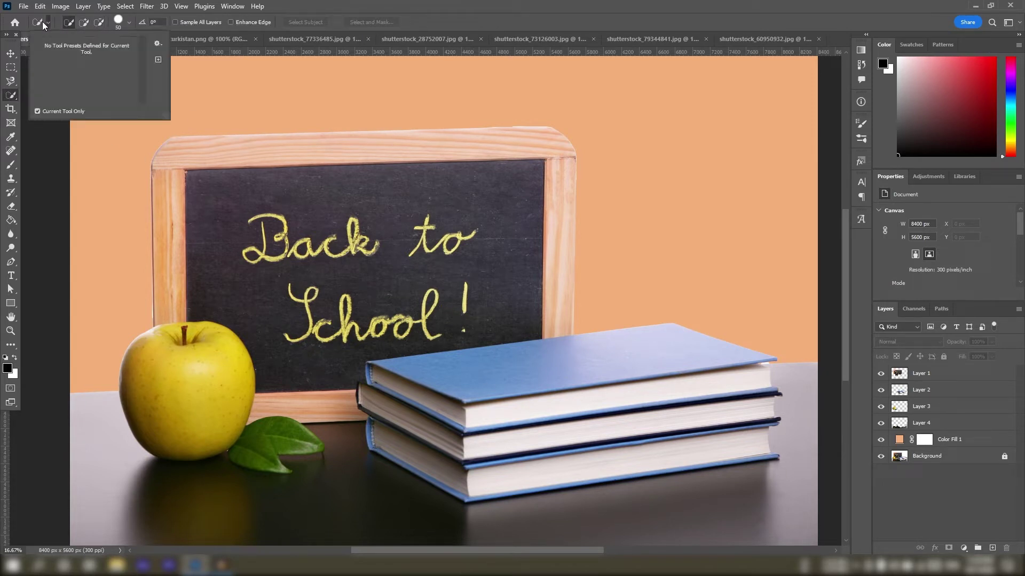
{"action": "right_click", "coordinate": [38, 22]}
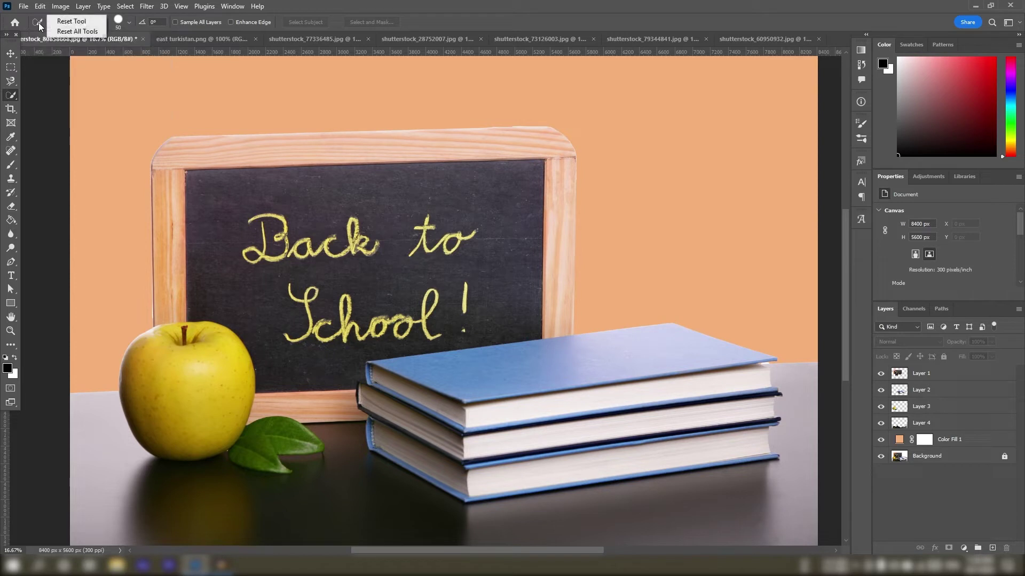
{"action": "left_click", "coordinate": [71, 22]}
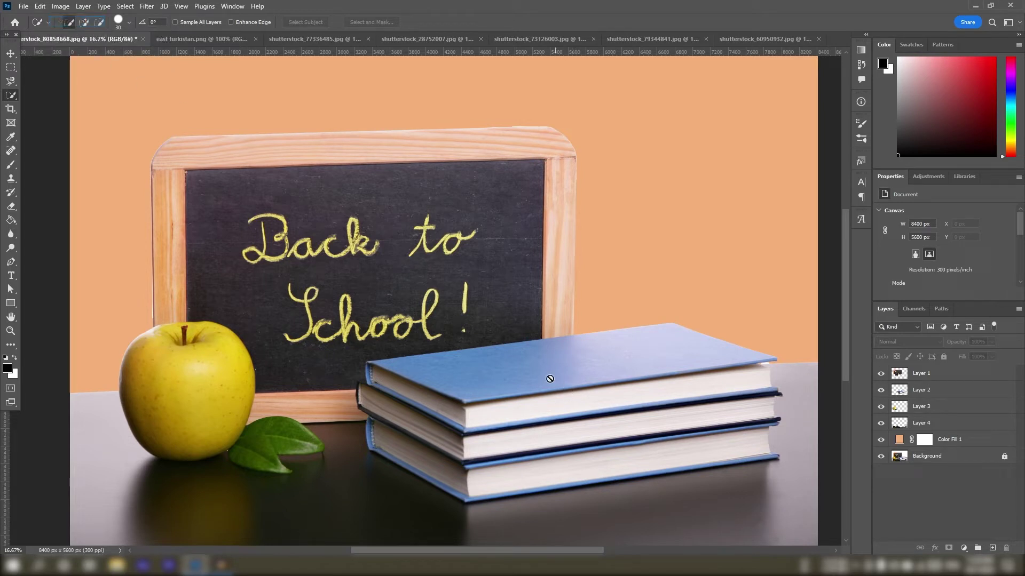
Select the blue cover of the uppermost book on the Background layer using a Quick Selection brush of size 125
{"action": "left_click", "coordinate": [917, 460]}
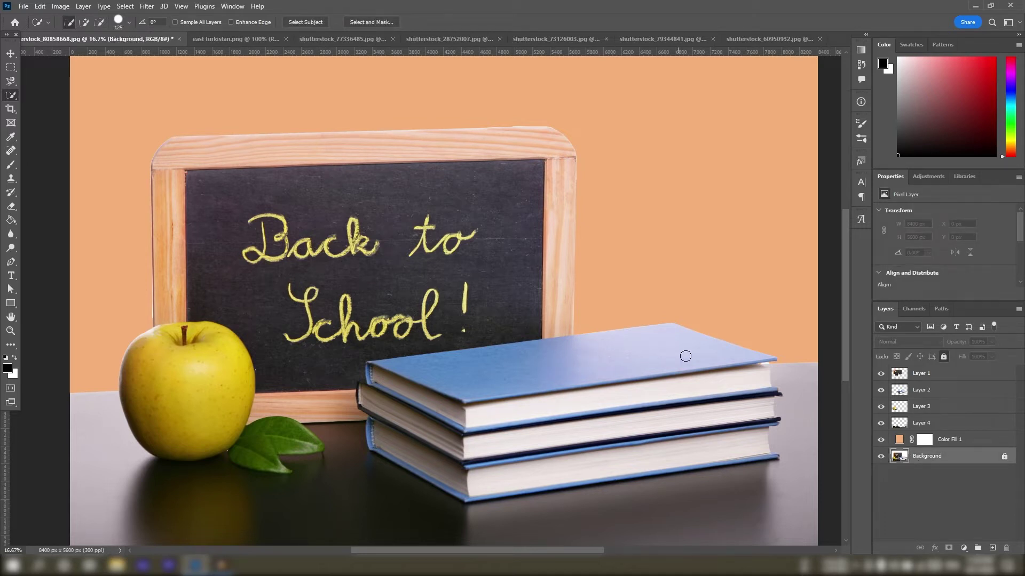
{"action": "left_click", "coordinate": [721, 351]}
{"action": "mouse_move", "coordinate": [721, 351]}
{"action": "left_mouse_down"}
{"action": "mouse_move", "coordinate": [677, 343]}
{"action": "mouse_move", "coordinate": [529, 365]}
{"action": "left_mouse_up"}
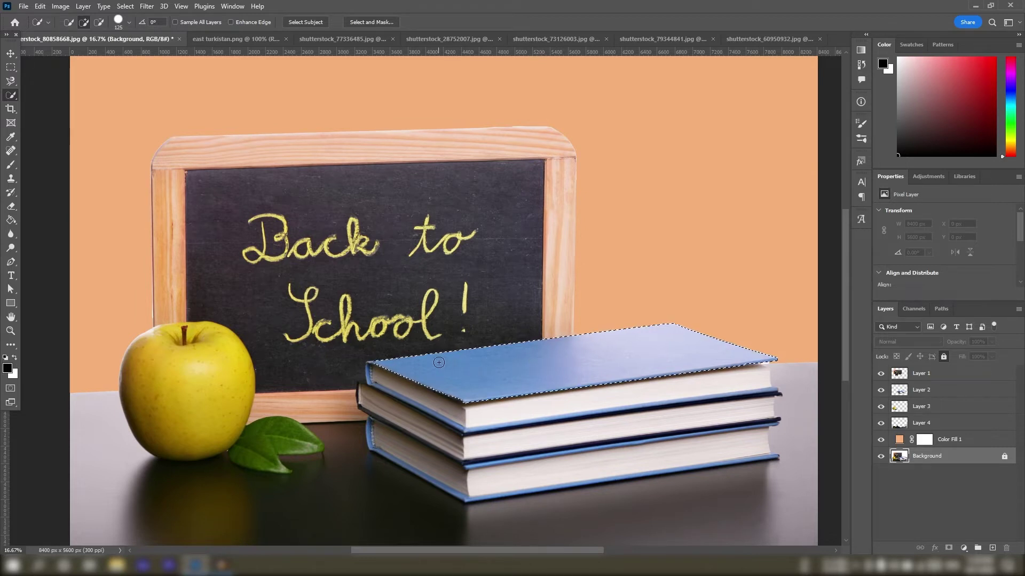
Try to copy the selected book cover from the locked Background layer to a new layer
{"action": "right_click", "coordinate": [505, 367]}
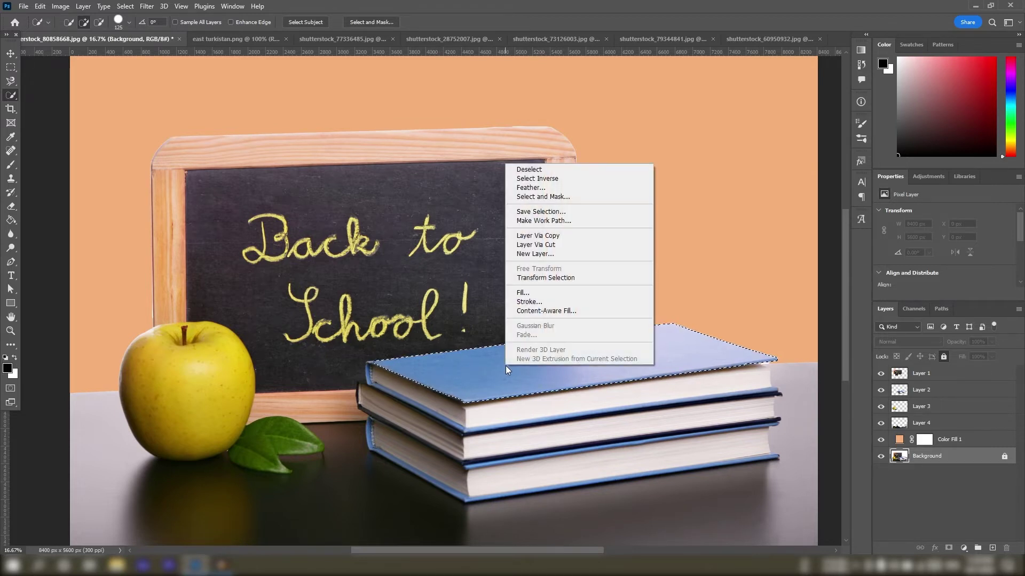
{"action": "left_click", "coordinate": [556, 236]}
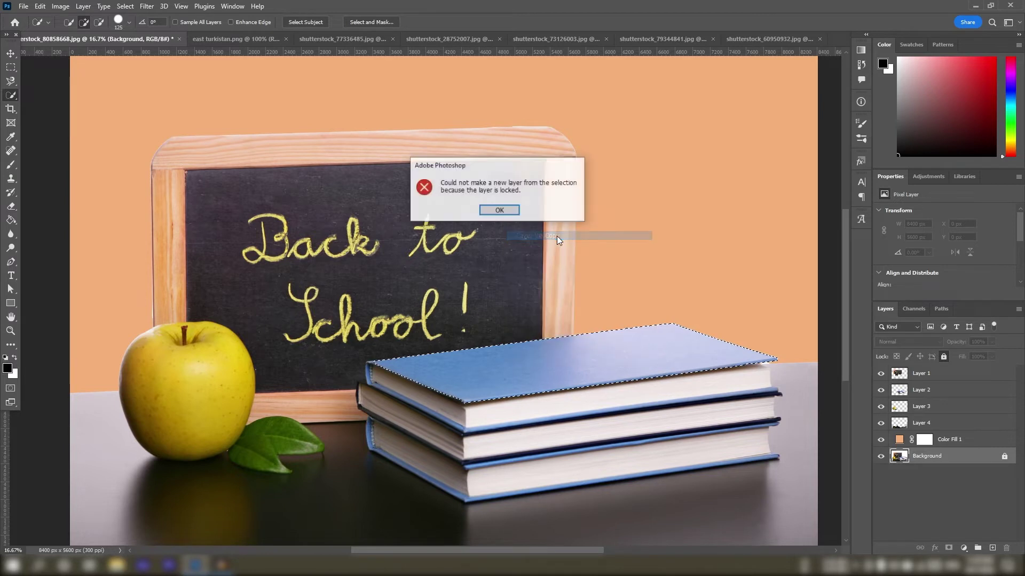
{"action": "left_click", "coordinate": [499, 211]}
Unlock the Background layer, copy the selected book cover to a new layer and make Background active again
{"action": "left_click", "coordinate": [975, 459]}
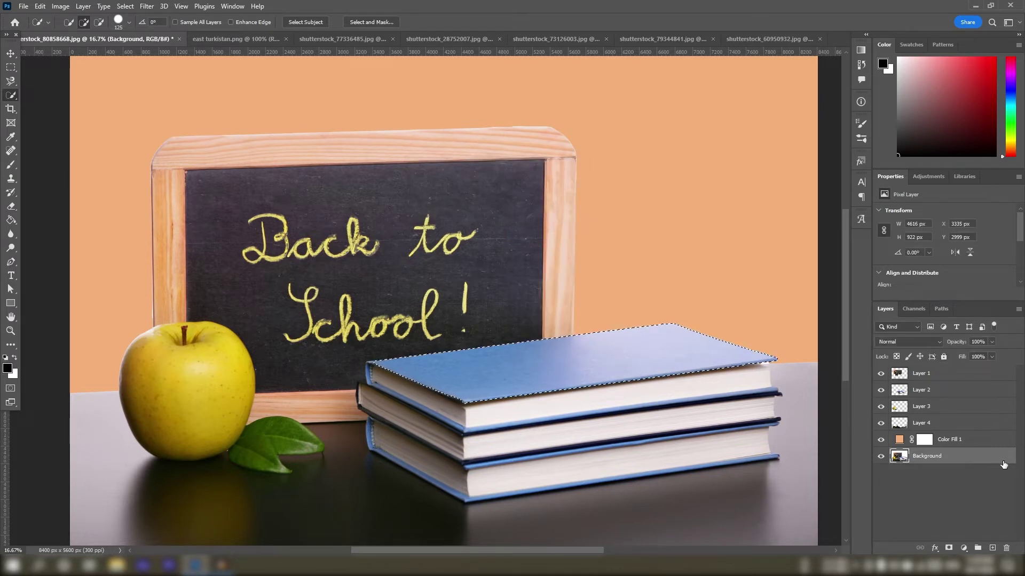
{"action": "right_click", "coordinate": [647, 359]}
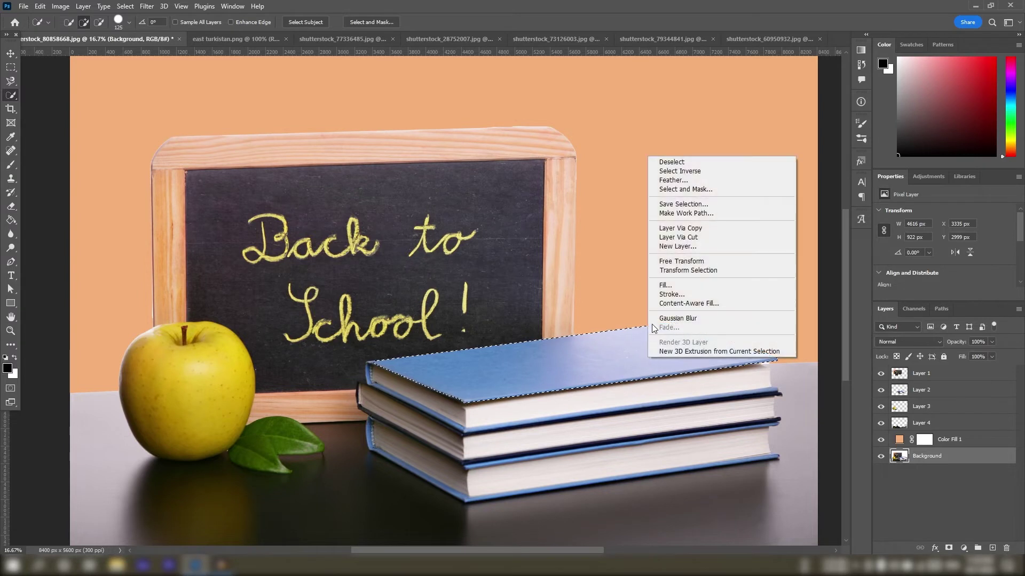
{"action": "left_click", "coordinate": [692, 229]}
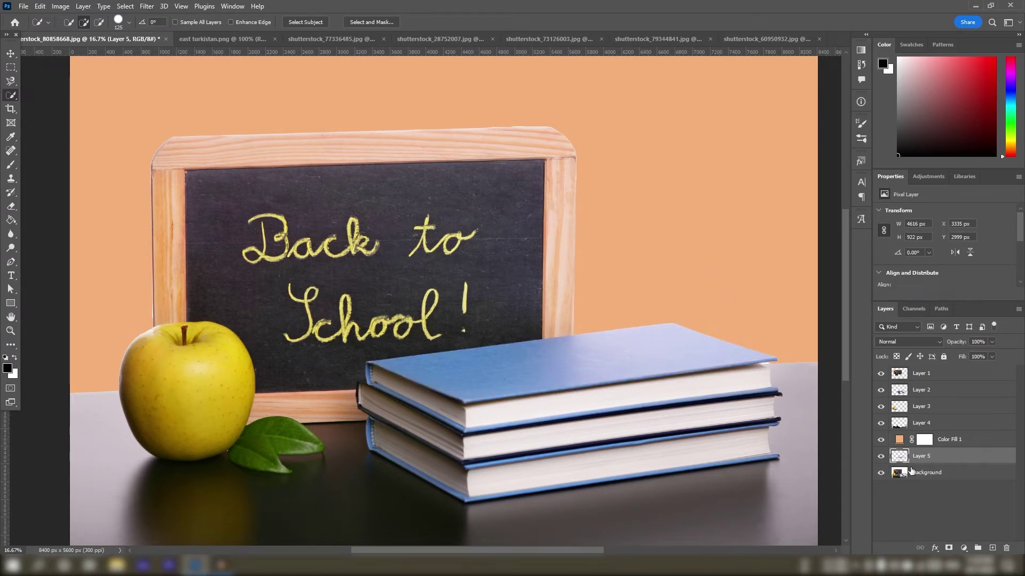
{"action": "left_click", "coordinate": [934, 474]}
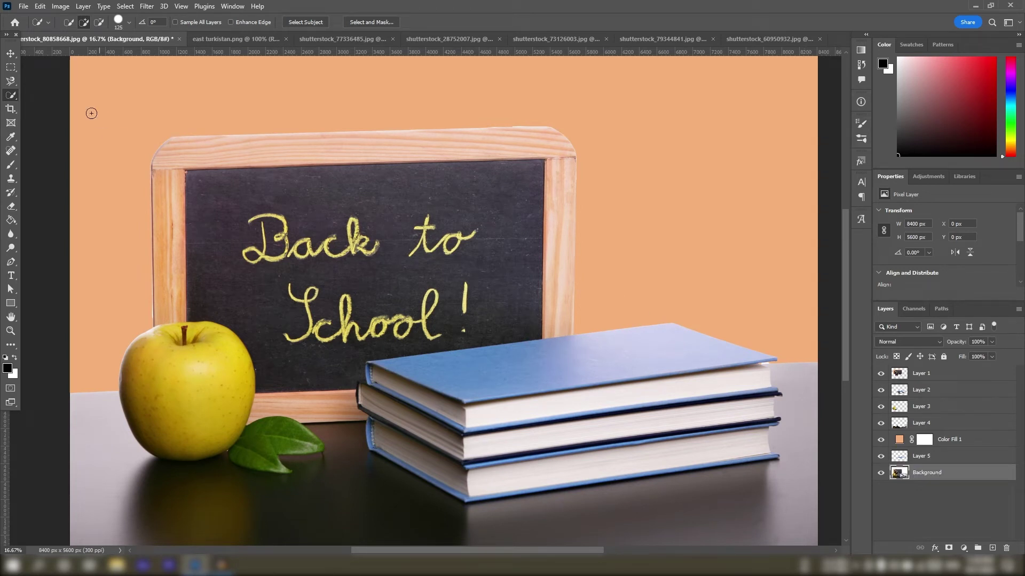
{"action": "right_click", "coordinate": [11, 95]}
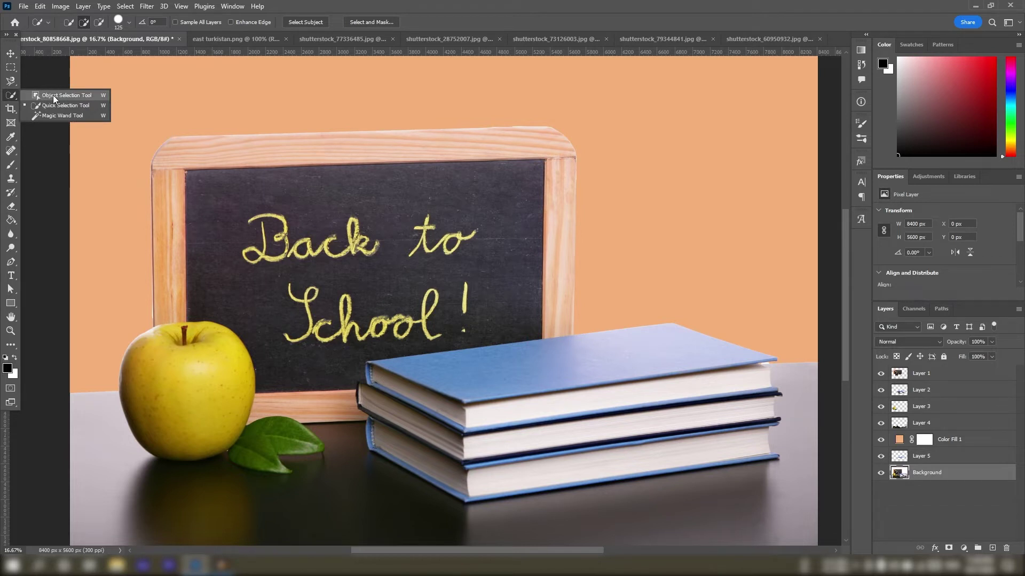
{"action": "left_click", "coordinate": [53, 95]}
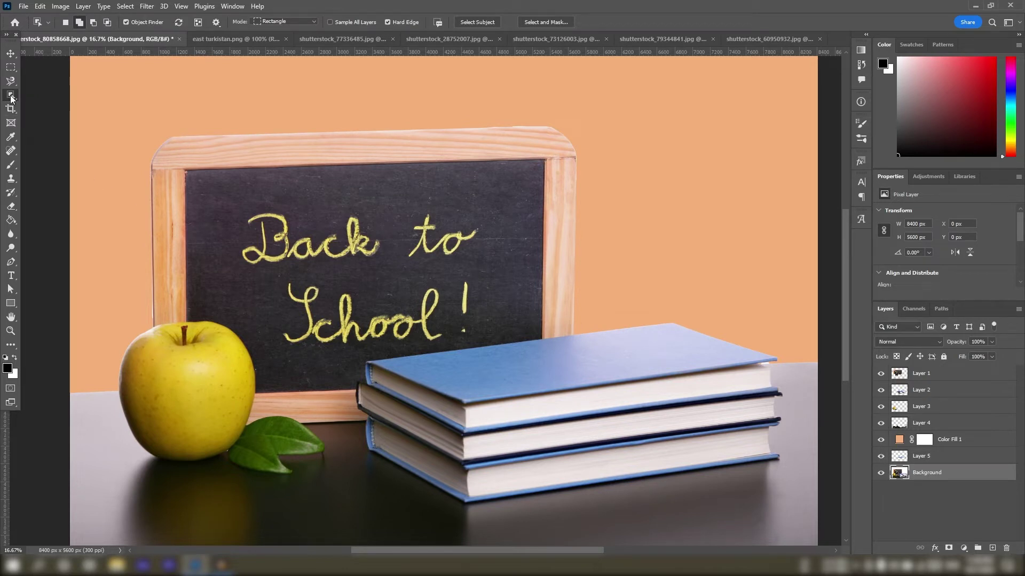
{"action": "right_click", "coordinate": [10, 96]}
{"action": "left_click", "coordinate": [46, 105]}
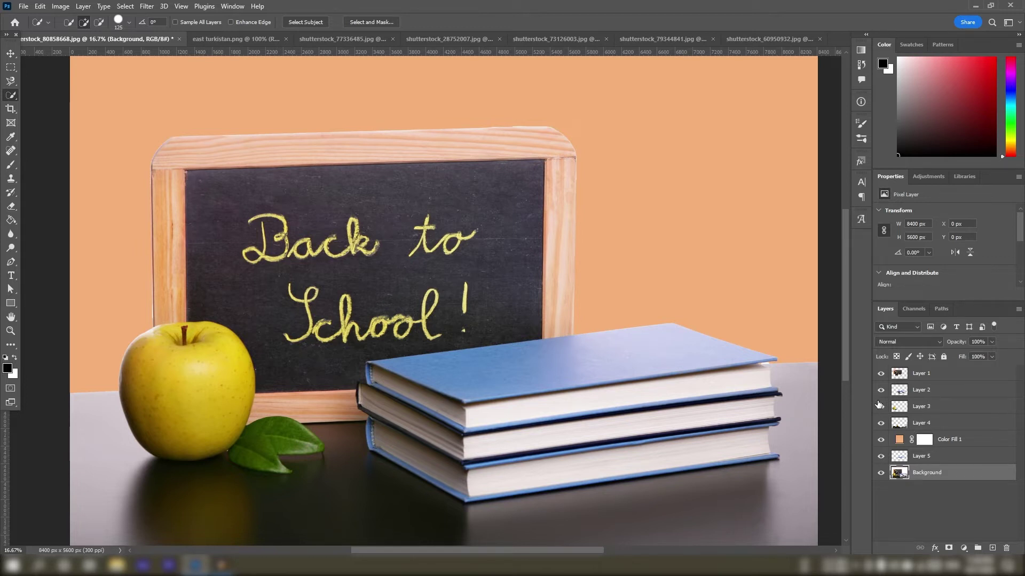
Select the chalkboard's dark writing surface on Layer 1 with the Quick Selection tool
{"action": "left_click", "coordinate": [881, 374]}
{"action": "left_click", "coordinate": [880, 374]}
{"action": "left_click", "coordinate": [880, 374]}
{"action": "left_click", "coordinate": [881, 374]}
{"action": "left_click", "coordinate": [904, 374]}
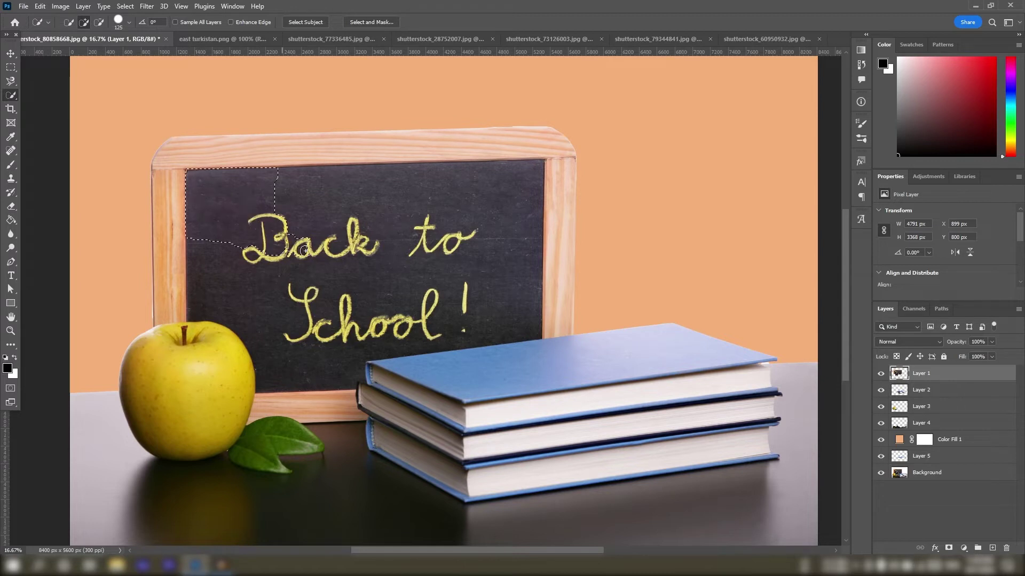
{"action": "left_click_drag", "start_coordinate": [331, 248], "coordinate": [468, 242]}
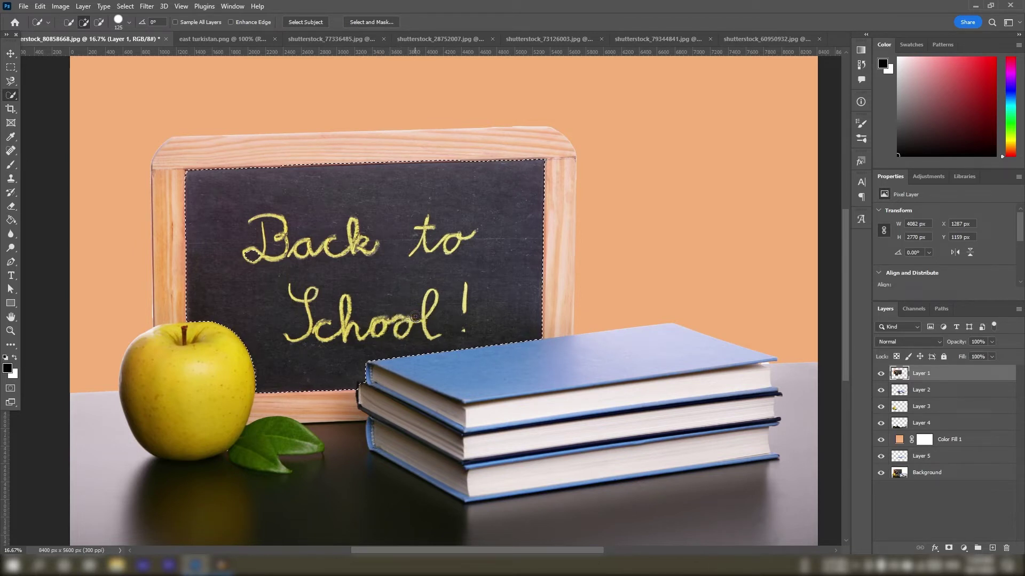
Subtract a stretch of the frame's inner edge from the selection along the upper side of the writing surface
{"action": "key", "text": "ctrl+plus"}
{"action": "key", "text": "ctrl+plus"}
{"action": "key", "text": "ctrl+plus"}
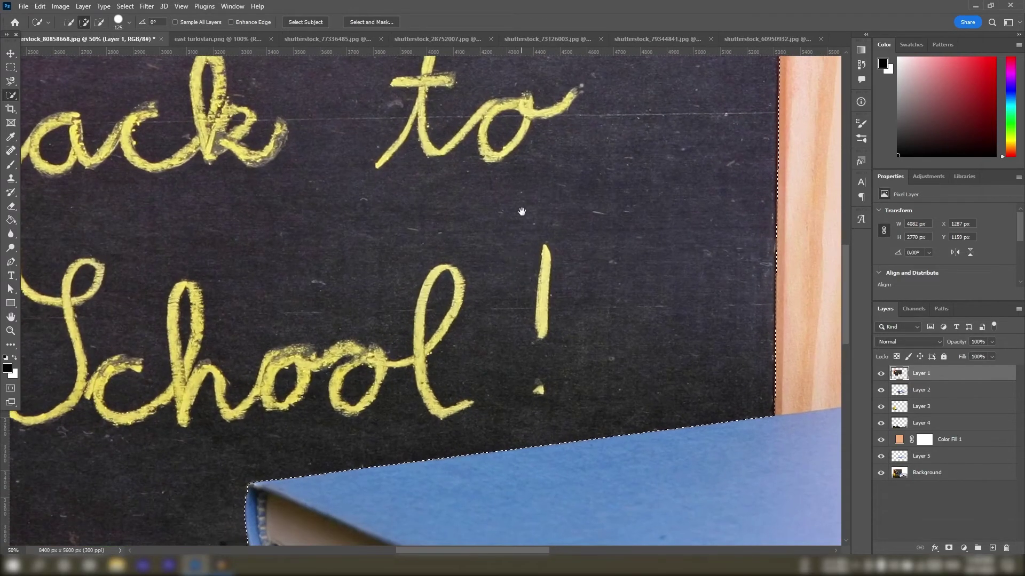
{"action": "left_click_drag", "start_coordinate": [521, 213], "coordinate": [510, 404]}
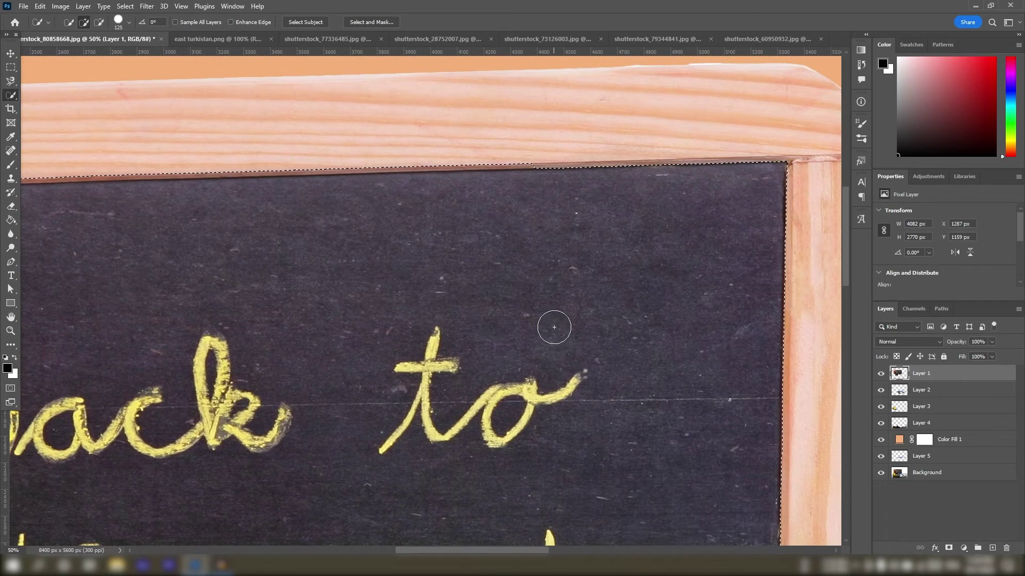
{"action": "key", "text": "ctrl+plus"}
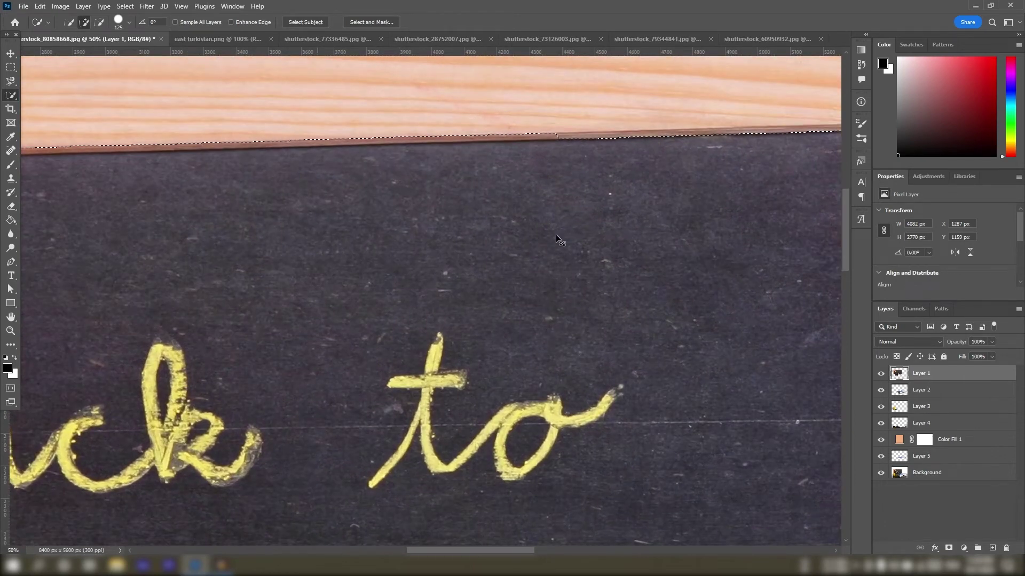
{"action": "scroll", "coordinate": [556, 234], "scroll_direction": "up", "scroll_amount": 3}
{"action": "key", "text": "ctrl+plus"}
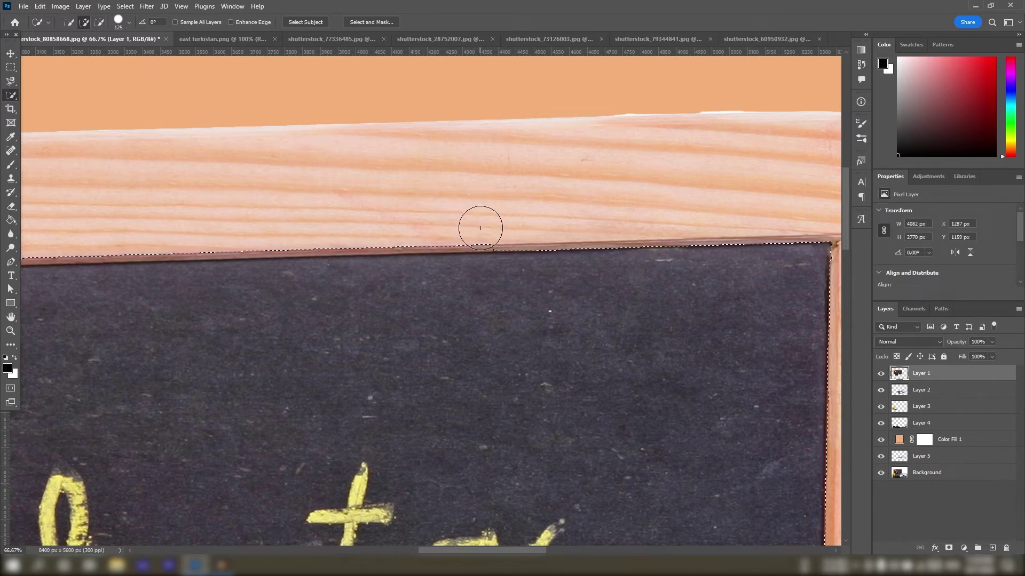
{"action": "left_click_drag", "start_coordinate": [480, 228], "coordinate": [438, 227]}
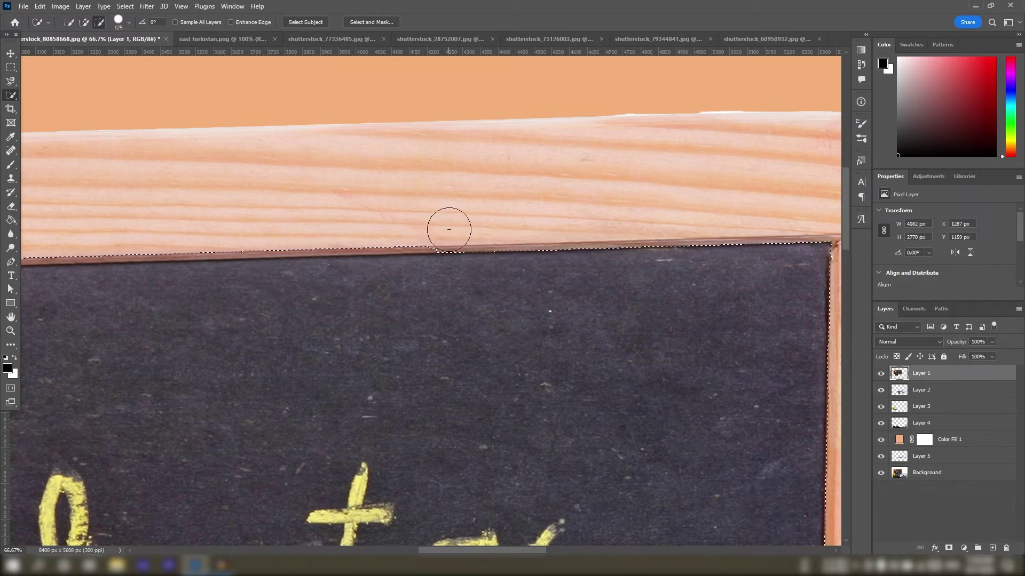
Subtract more of the upper frame edge from the chalkboard selection, reducing the Quick Selection brush to size 70
{"action": "left_click", "coordinate": [101, 24]}
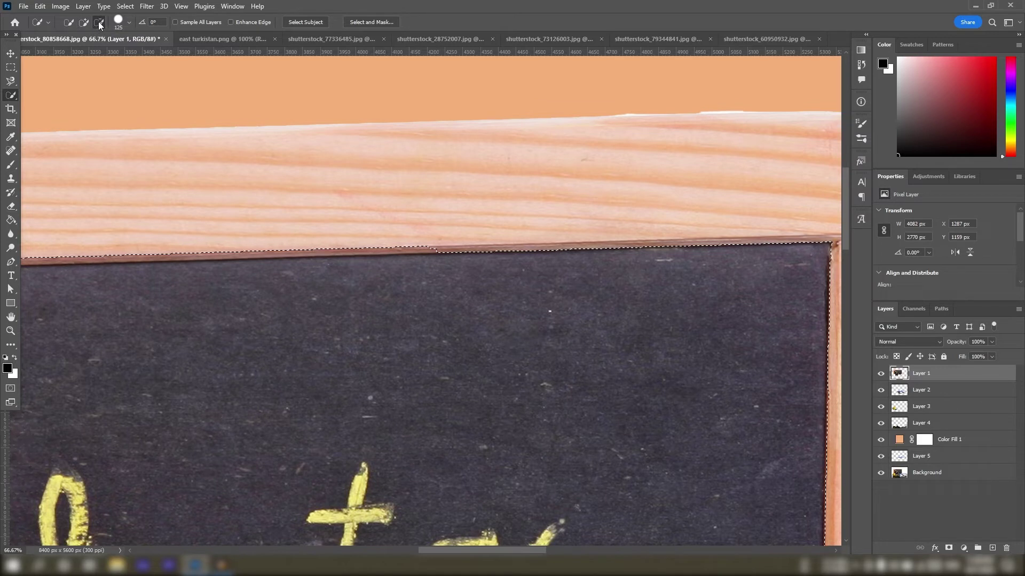
{"action": "left_click", "coordinate": [424, 230]}
{"action": "key", "text": "bracketleft"}
{"action": "key", "text": "bracketleft"}
{"action": "key", "text": "bracketleft"}
{"action": "key", "text": "bracketleft"}
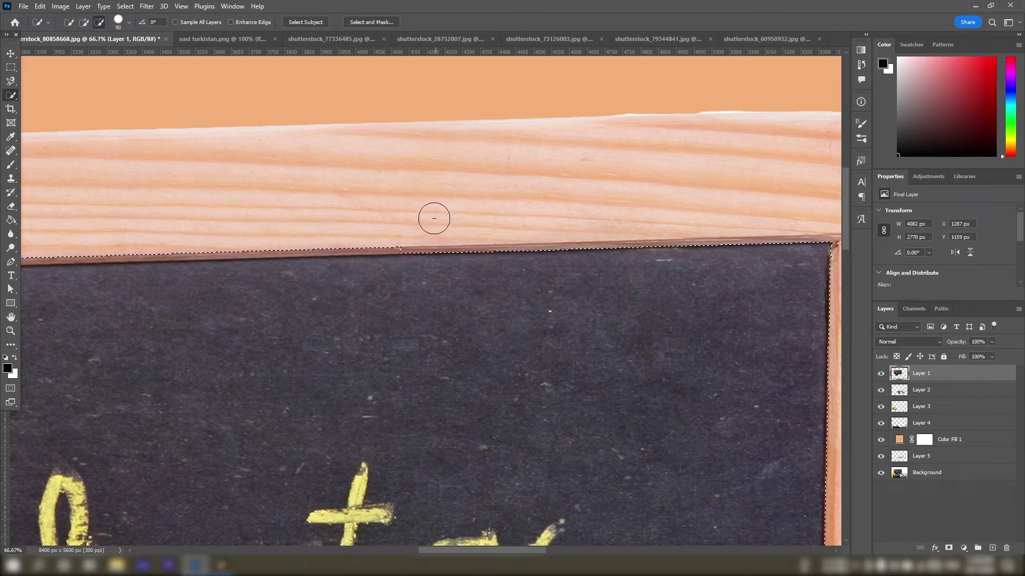
{"action": "mouse_move", "coordinate": [392, 239]}
{"action": "left_mouse_down"}
{"action": "mouse_move", "coordinate": [376, 237]}
{"action": "mouse_move", "coordinate": [589, 229]}
{"action": "left_mouse_up"}
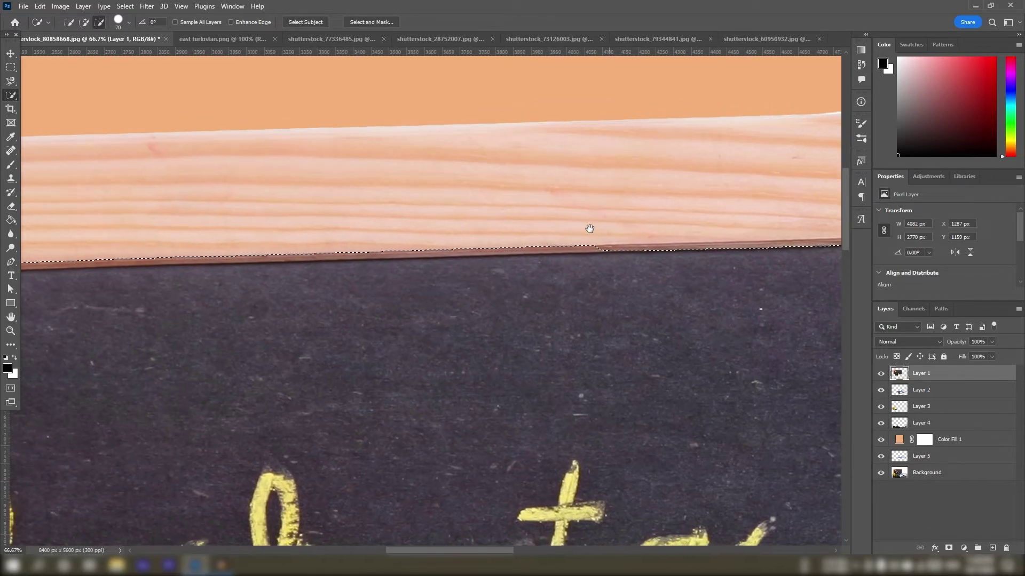
Subtract the leftover strip of the upper frame edge from the chalkboard selection with the Polygonal Lasso tool
{"action": "left_click", "coordinate": [10, 81]}
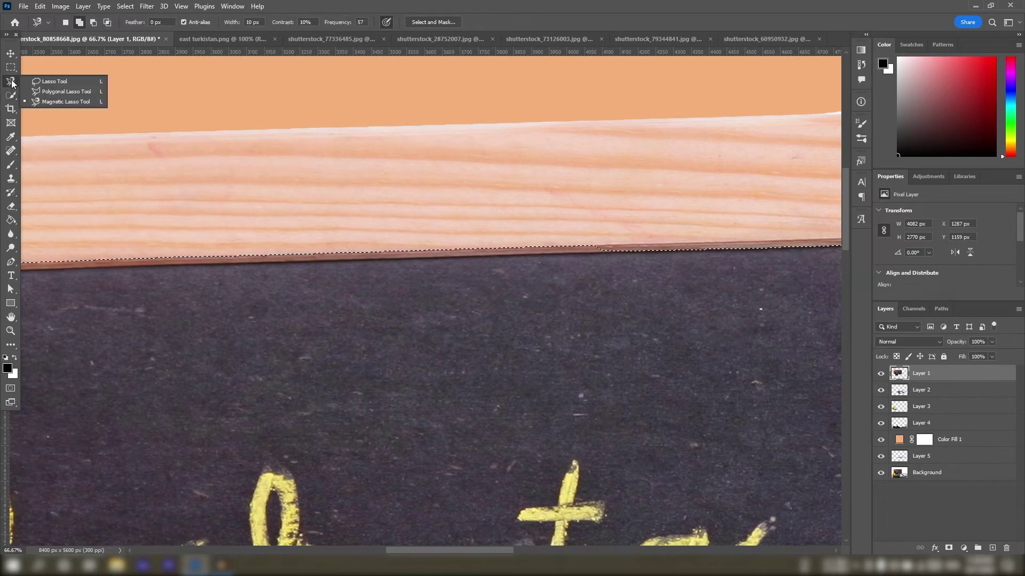
{"action": "left_click", "coordinate": [40, 93]}
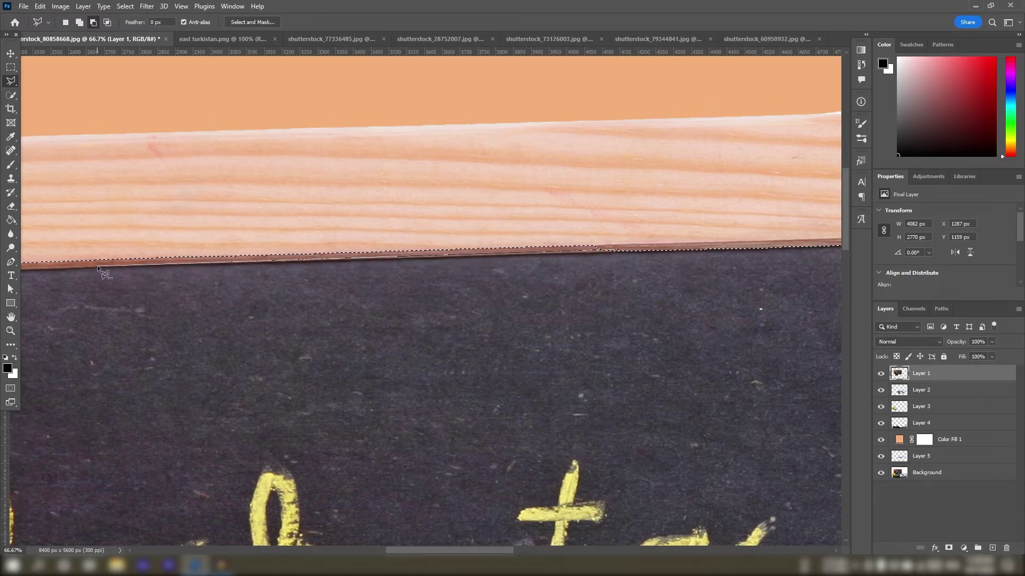
{"action": "left_click_drag", "start_coordinate": [97, 265], "coordinate": [435, 282]}
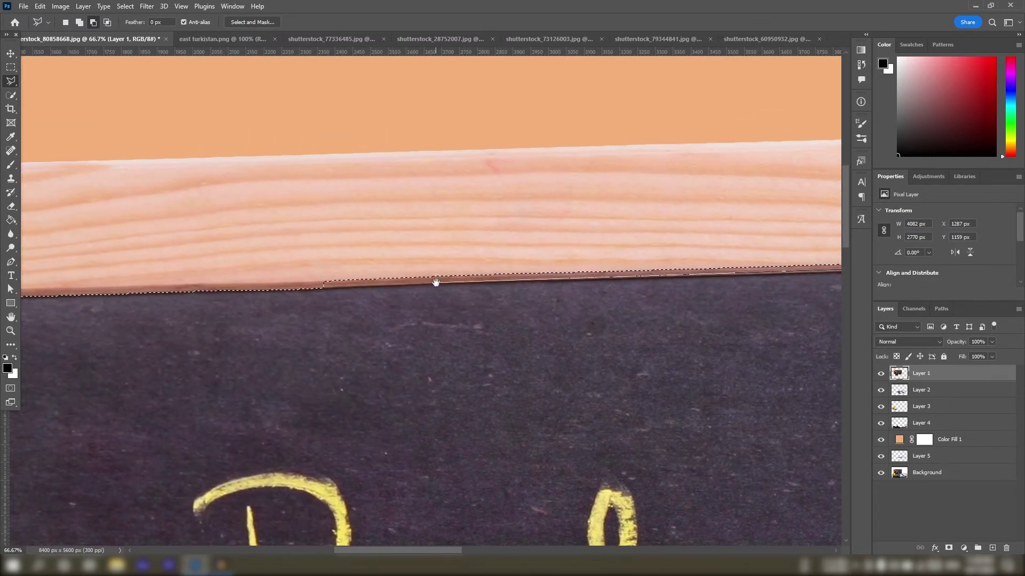
{"action": "left_click", "coordinate": [309, 289]}
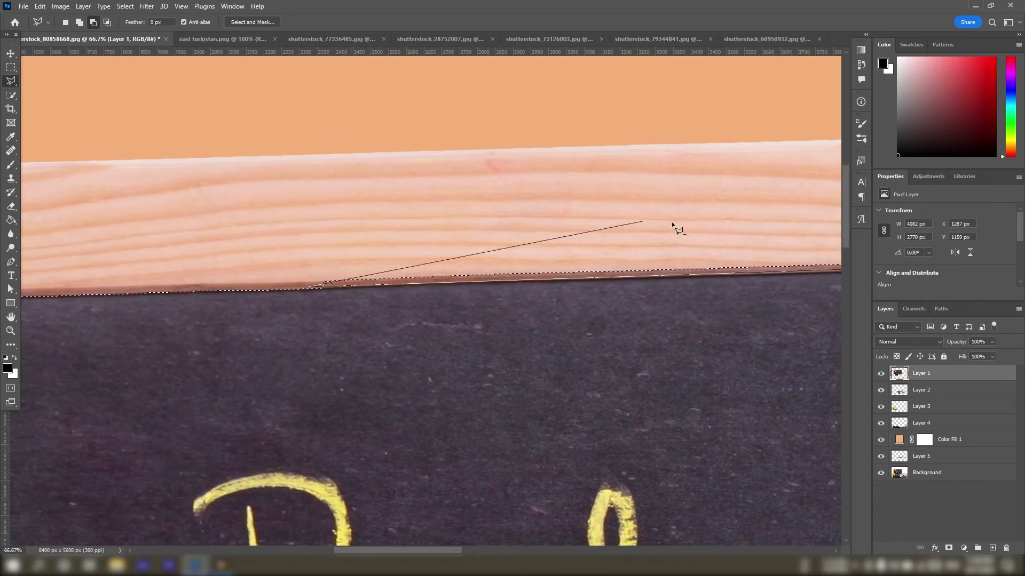
{"action": "left_click", "coordinate": [370, 173]}
{"action": "left_click", "coordinate": [766, 210]}
{"action": "mouse_move", "coordinate": [782, 210]}
{"action": "left_mouse_down"}
{"action": "mouse_move", "coordinate": [423, 215]}
{"action": "mouse_move", "coordinate": [281, 201]}
{"action": "left_mouse_up"}
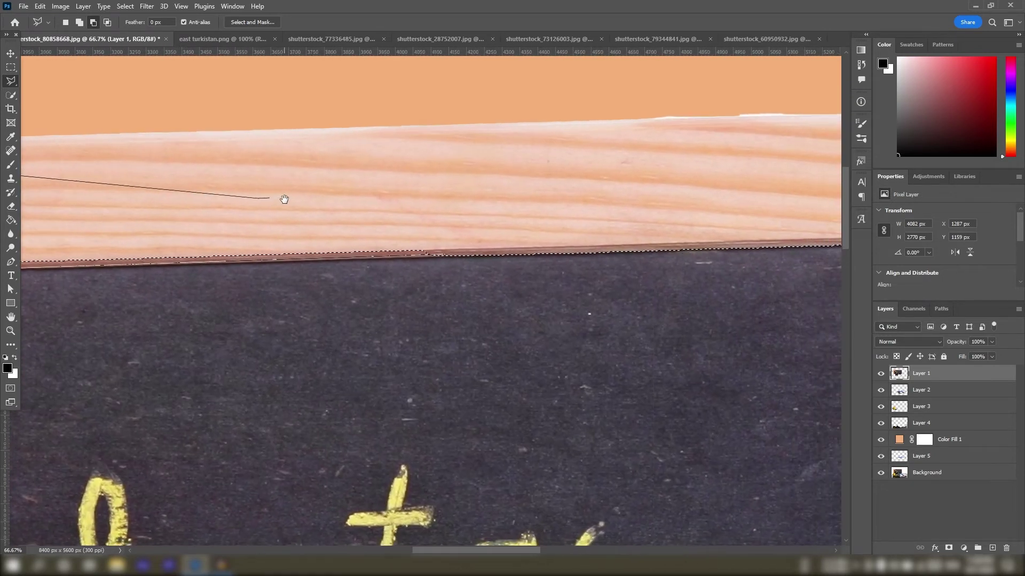
{"action": "left_click", "coordinate": [585, 199]}
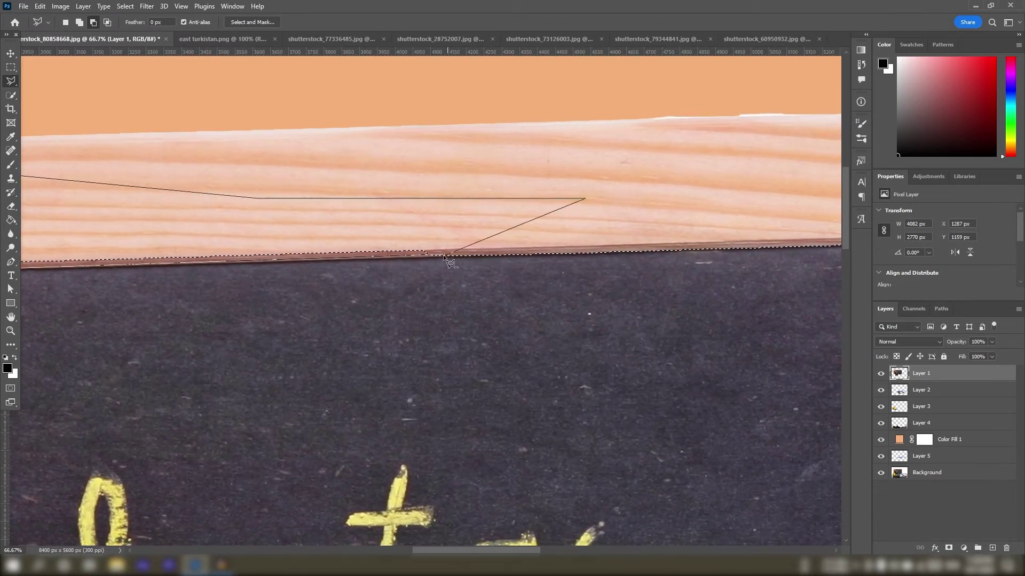
{"action": "left_click", "coordinate": [443, 256]}
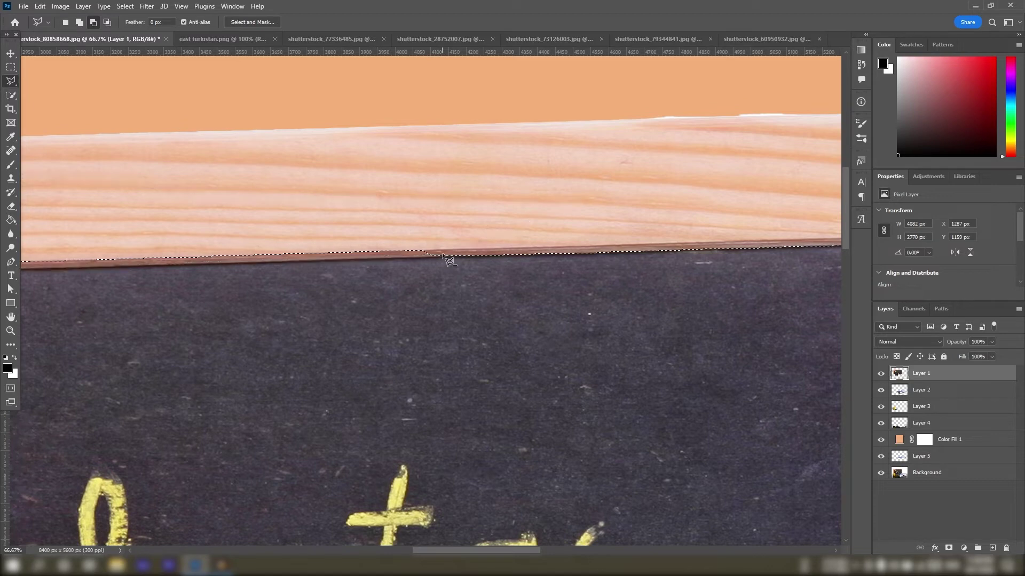
Add the missing upper-left corner of the writing surface to the selection with the Polygonal Lasso tool
{"action": "left_click_drag", "start_coordinate": [398, 243], "coordinate": [722, 230]}
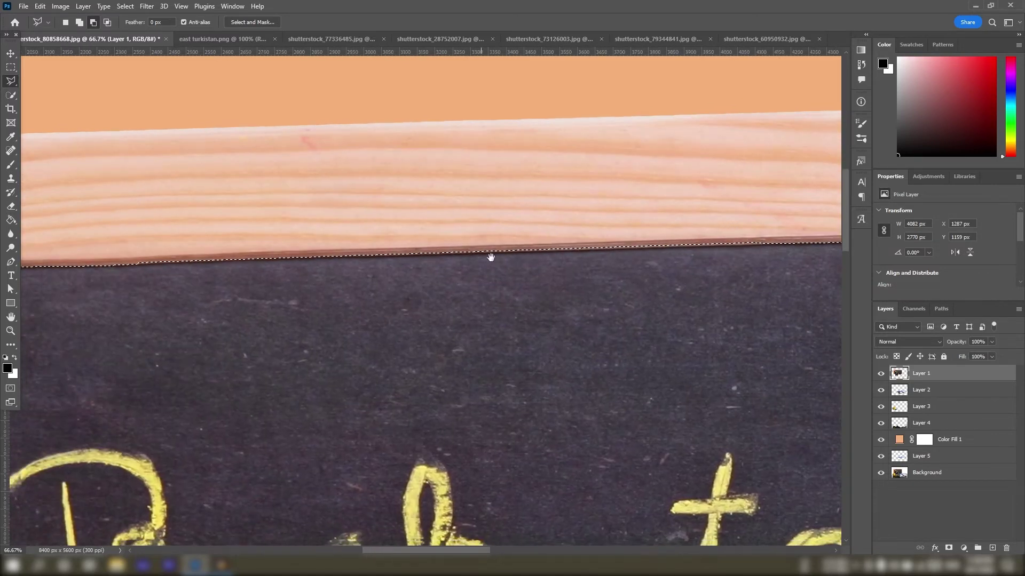
{"action": "left_click_drag", "start_coordinate": [490, 258], "coordinate": [787, 249]}
{"action": "left_click_drag", "start_coordinate": [528, 267], "coordinate": [735, 272]}
{"action": "left_click_drag", "start_coordinate": [524, 298], "coordinate": [606, 291]}
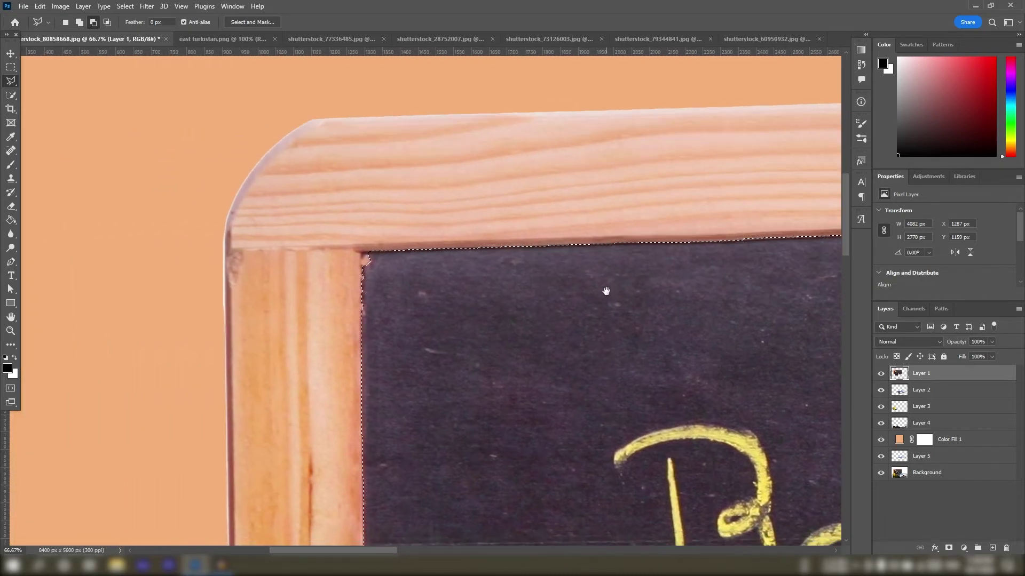
{"action": "key", "text": "shift"}
{"action": "mouse_move", "coordinate": [369, 252]}
{"action": "left_mouse_down"}
{"action": "mouse_move", "coordinate": [357, 324]}
{"action": "mouse_move", "coordinate": [403, 321]}
{"action": "mouse_move", "coordinate": [383, 258]}
{"action": "mouse_move", "coordinate": [368, 251]}
{"action": "mouse_move", "coordinate": [401, 298]}
{"action": "mouse_move", "coordinate": [399, 155]}
{"action": "left_mouse_up"}
{"action": "left_click", "coordinate": [372, 252]}
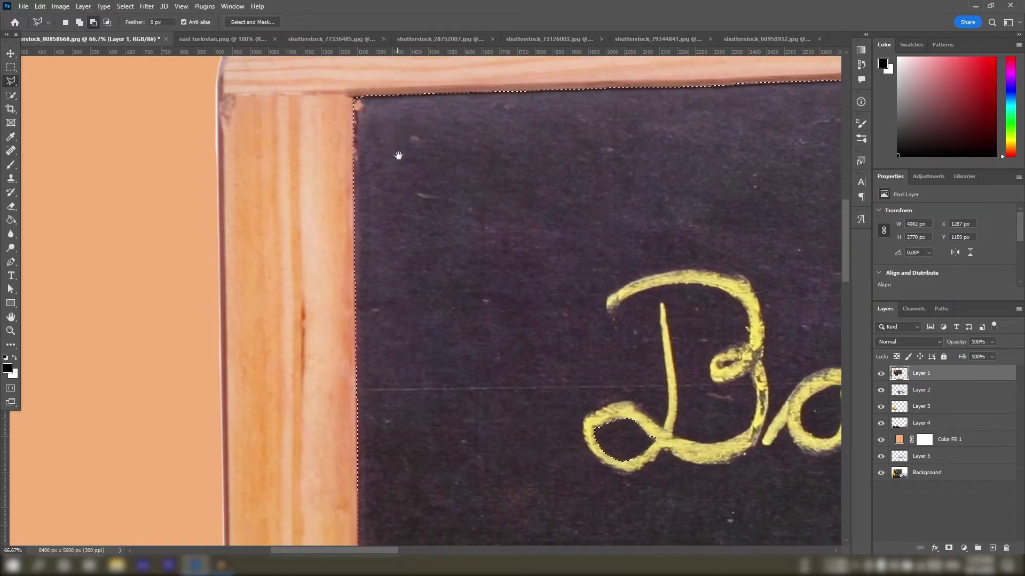
Subtract the corner of the dark middle book from the chalkboard selection with the Polygonal Lasso tool
{"action": "scroll", "coordinate": [398, 155], "scroll_direction": "down", "scroll_amount": 10}
{"action": "scroll", "coordinate": [398, 155], "scroll_direction": "right", "scroll_amount": 4}
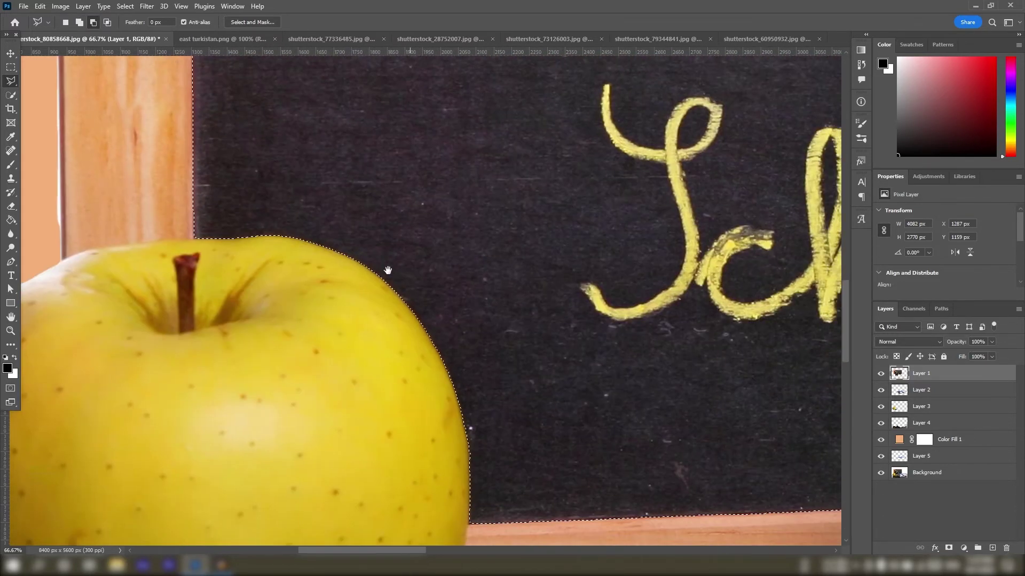
{"action": "left_click_drag", "start_coordinate": [388, 270], "coordinate": [345, 225]}
{"action": "left_click_drag", "start_coordinate": [723, 471], "coordinate": [424, 380]}
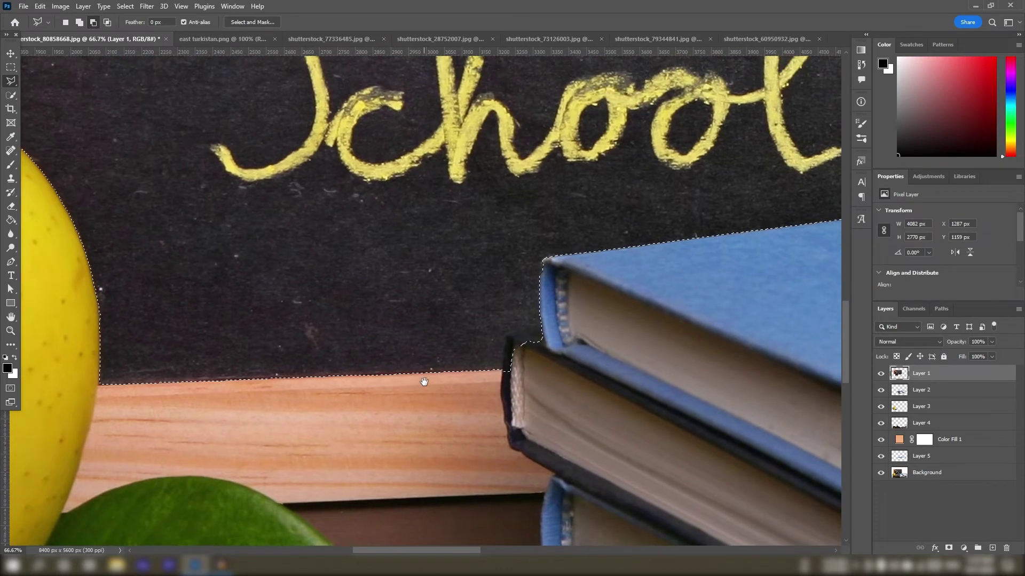
{"action": "left_click", "coordinate": [542, 328]}
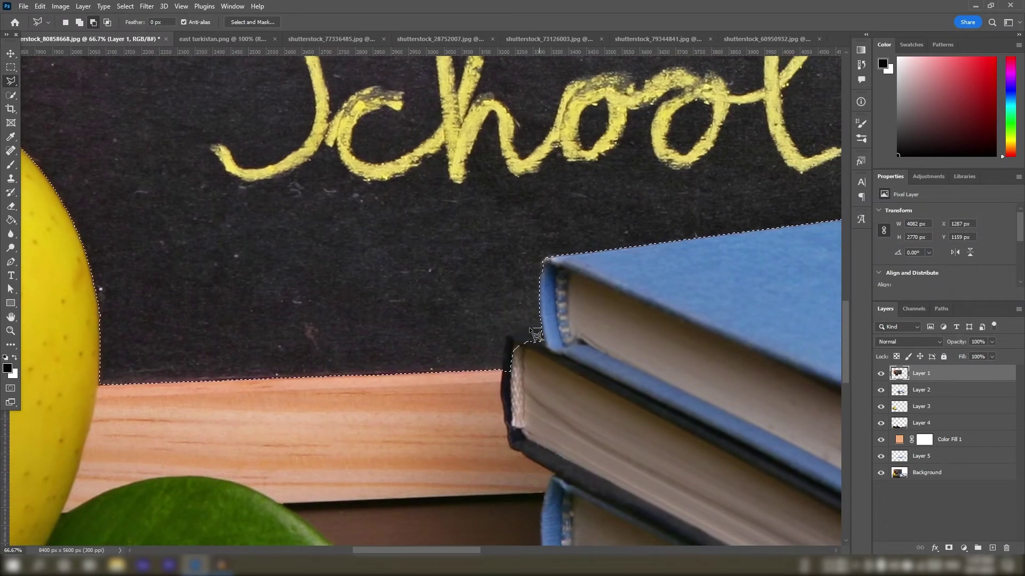
{"action": "left_click", "coordinate": [506, 334]}
{"action": "left_click", "coordinate": [544, 330]}
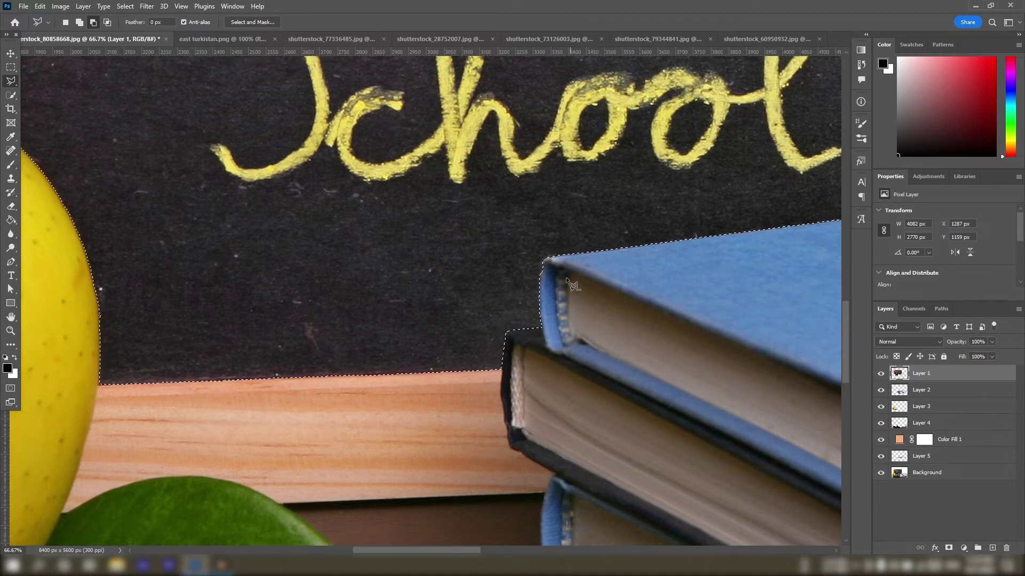
Copy the selected chalkboard writing surface from Layer 1 to a new layer
{"action": "left_click_drag", "start_coordinate": [573, 285], "coordinate": [434, 328]}
{"action": "mouse_move", "coordinate": [663, 290]}
{"action": "left_mouse_down"}
{"action": "mouse_move", "coordinate": [430, 367]}
{"action": "mouse_move", "coordinate": [439, 427]}
{"action": "left_mouse_up"}
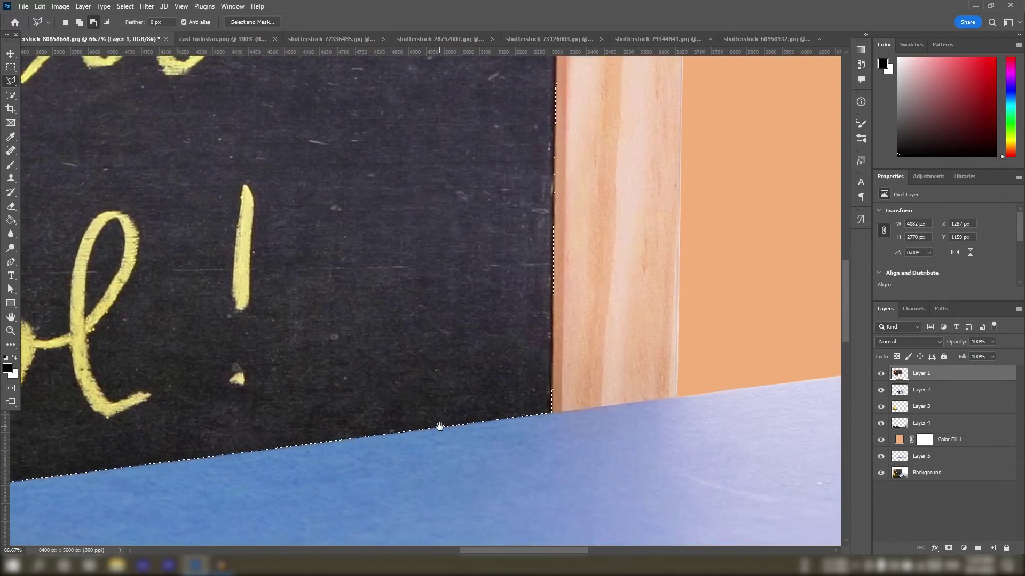
{"action": "left_click_drag", "start_coordinate": [430, 251], "coordinate": [577, 498]}
{"action": "left_click_drag", "start_coordinate": [629, 275], "coordinate": [644, 519]}
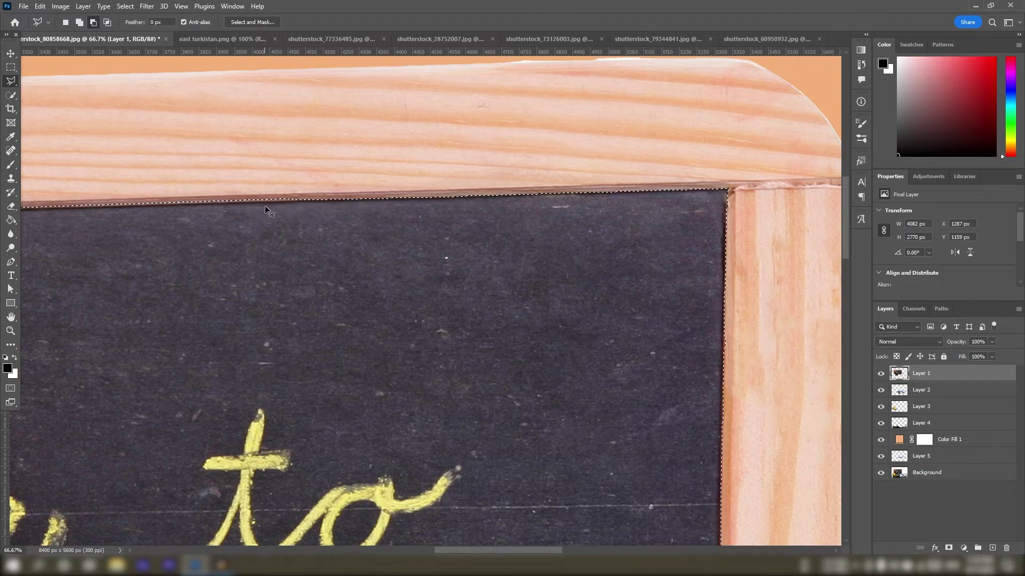
{"action": "key", "text": "ctrl+minus"}
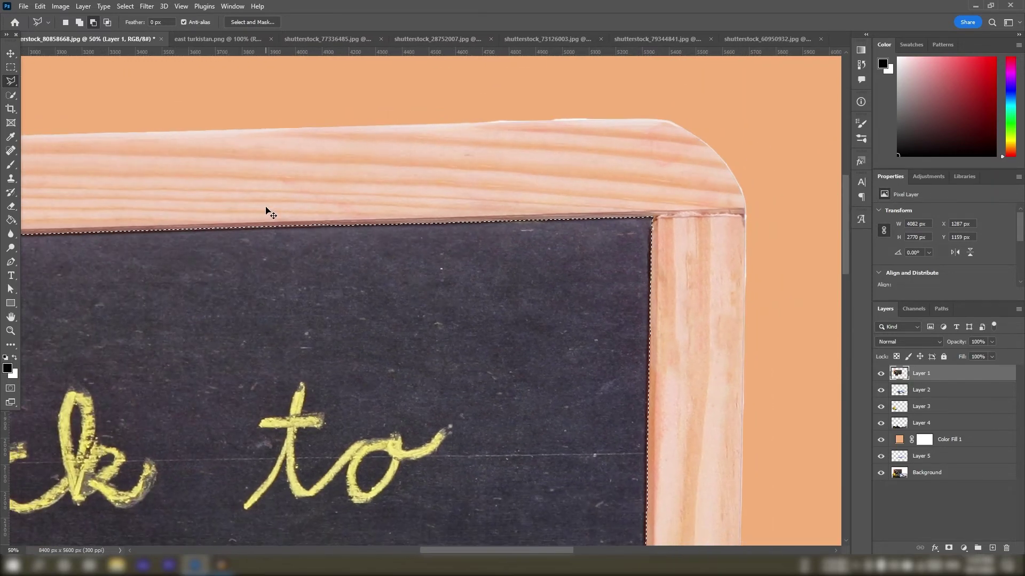
{"action": "key", "text": "ctrl+minus"}
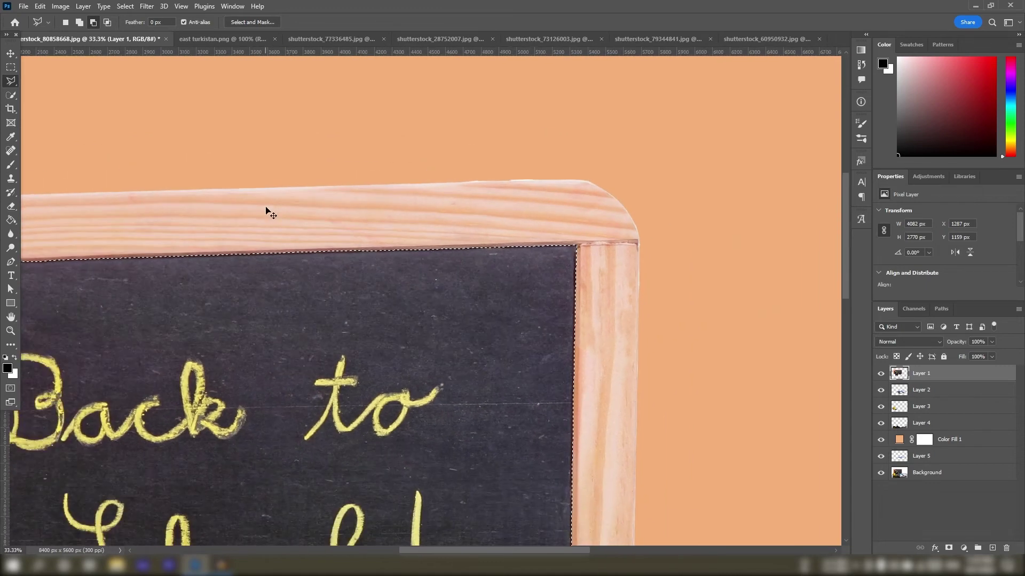
{"action": "key", "text": "ctrl+minus"}
{"action": "key", "text": "ctrl+minus"}
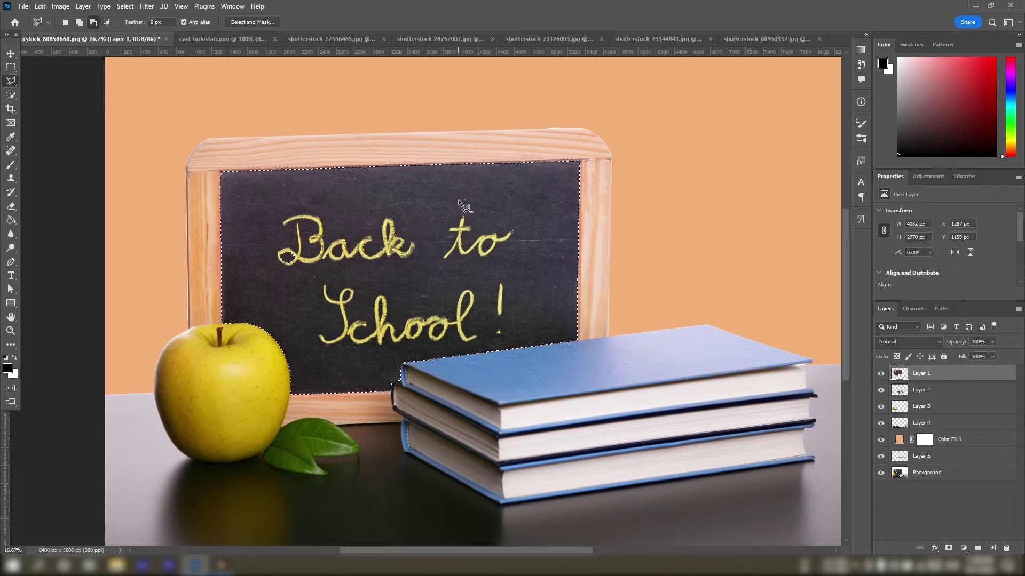
{"action": "right_click", "coordinate": [533, 208]}
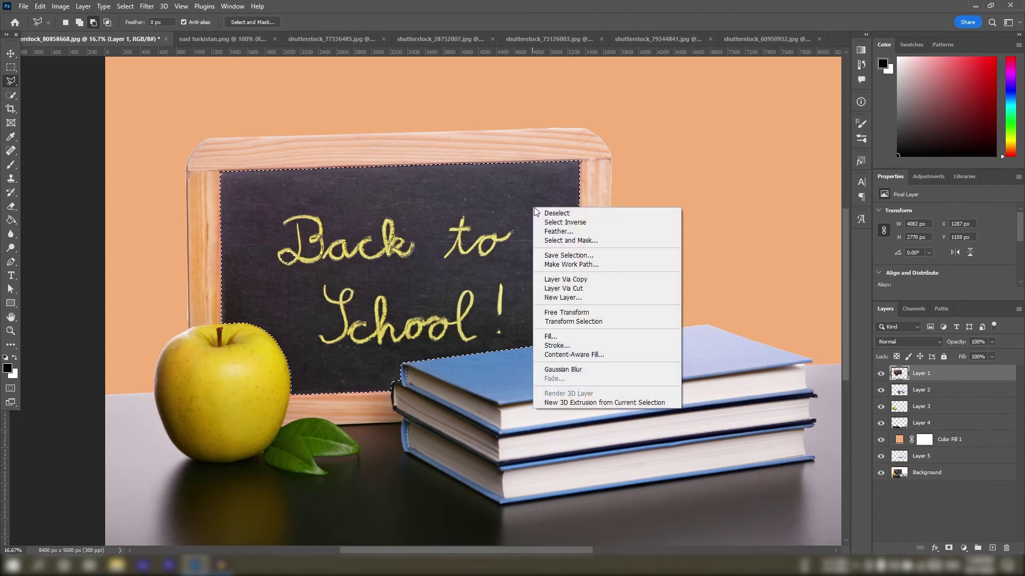
{"action": "left_click", "coordinate": [569, 280]}
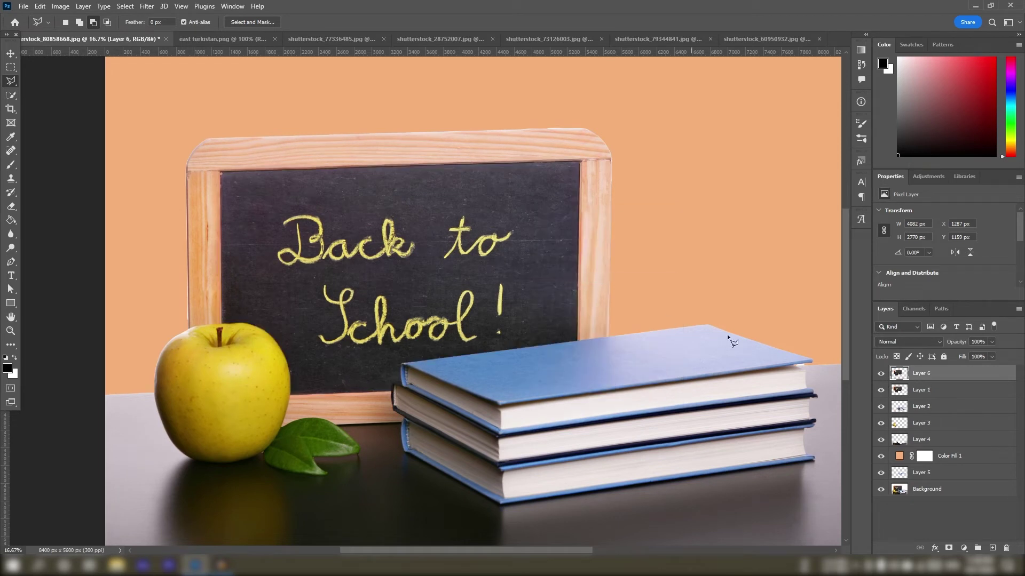
Hide Layer 1 and toggle Layer 6 to check the writing-surface cut-out, leaving both layers shown
{"action": "left_click", "coordinate": [881, 392]}
{"action": "left_click", "coordinate": [881, 375]}
{"action": "left_click", "coordinate": [881, 377]}
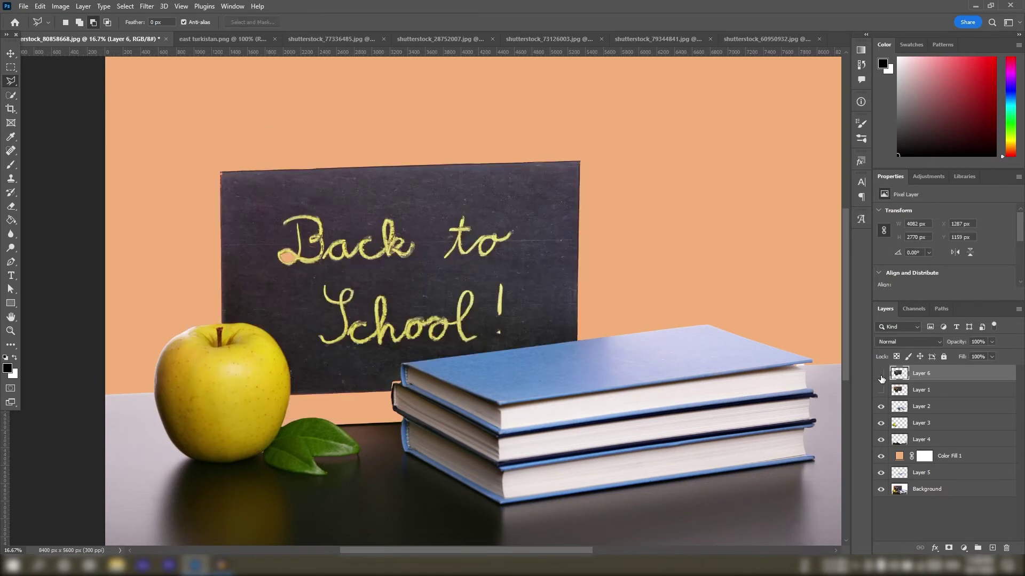
{"action": "left_click", "coordinate": [881, 376]}
{"action": "left_click", "coordinate": [881, 375]}
{"action": "left_click", "coordinate": [880, 391]}
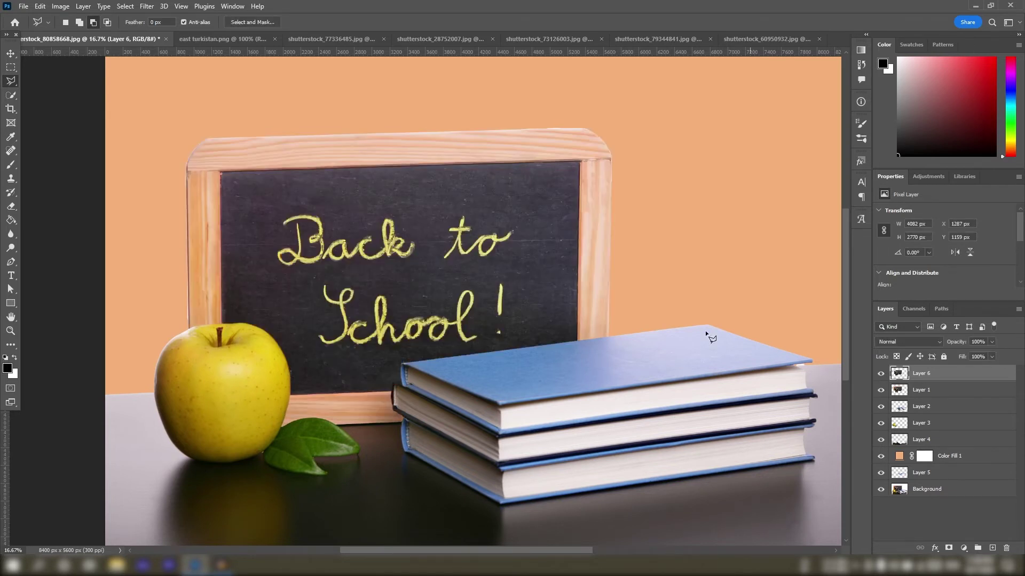
Unlock the flag's Background layer in east turkistan.png and bring the flag into the chalkboard photo as a new layer above Layer 6
{"action": "left_click", "coordinate": [205, 42]}
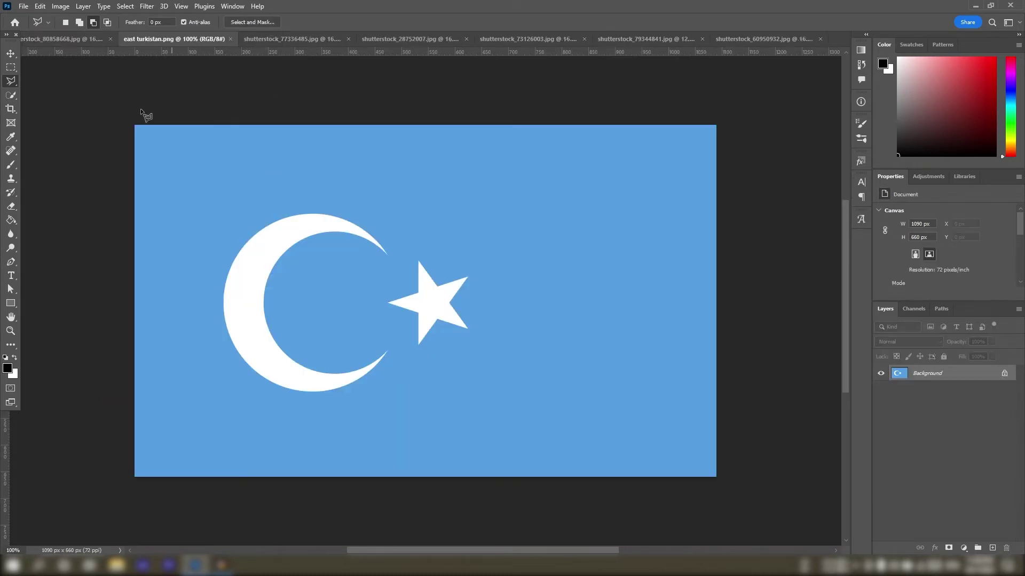
{"action": "left_click", "coordinate": [11, 56]}
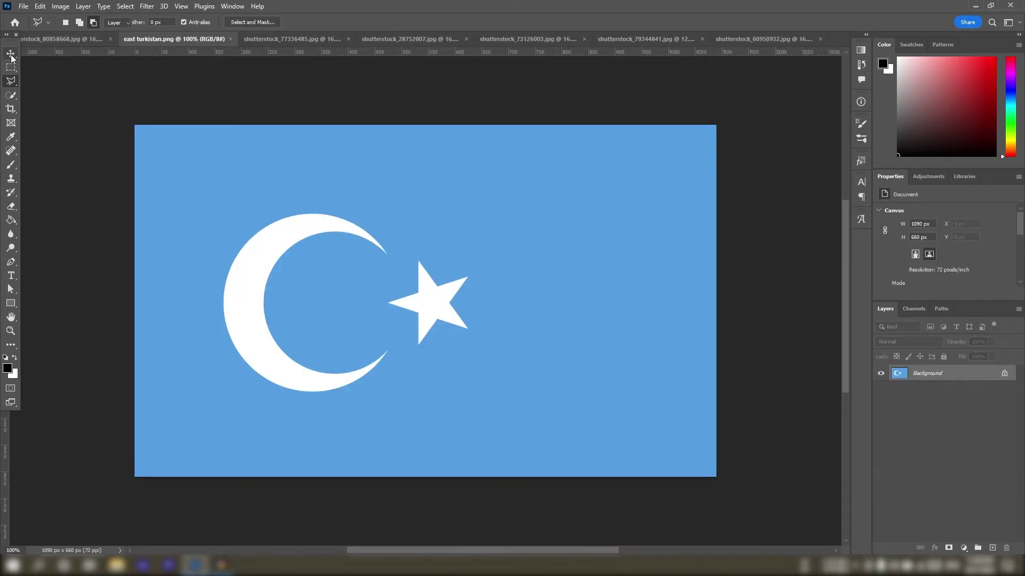
{"action": "left_click", "coordinate": [1004, 375]}
{"action": "left_click_drag", "start_coordinate": [313, 235], "coordinate": [90, 42]}
{"action": "key", "text": "ctrl+v"}
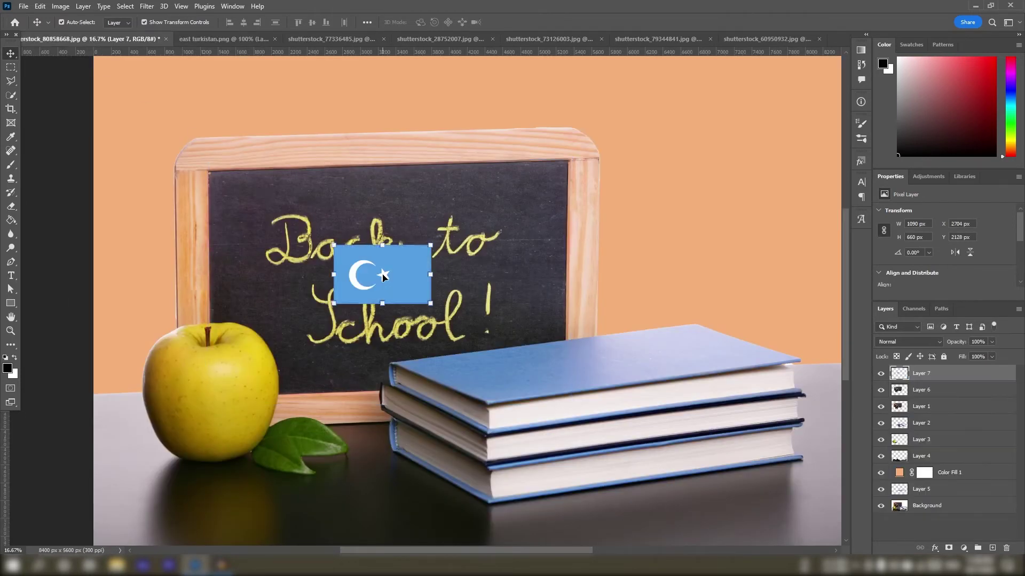
Enlarge the flag to about 407% over the chalkboard and set its layer opacity to 35%
{"action": "left_click", "coordinate": [430, 304]}
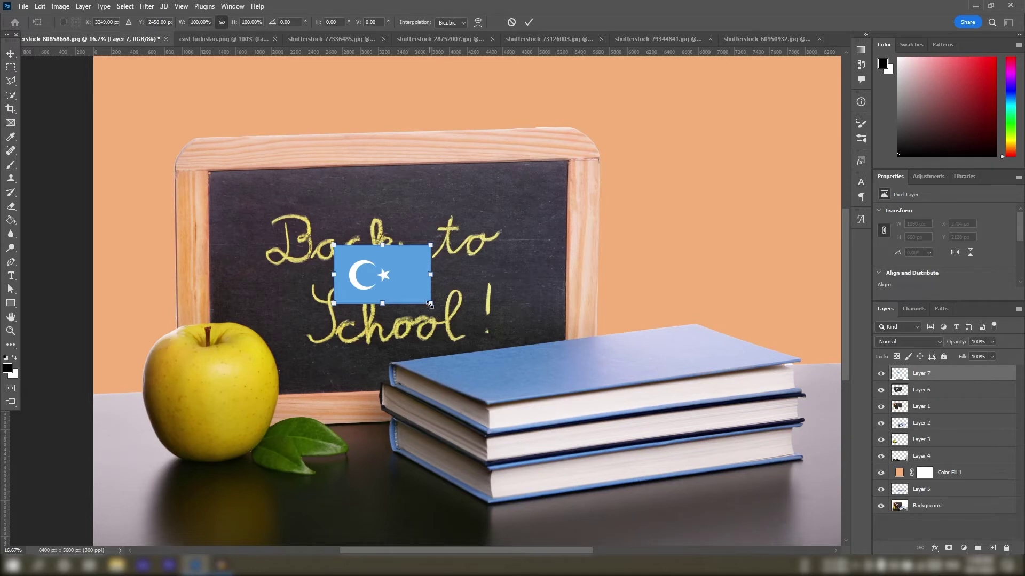
{"action": "left_click_drag", "start_coordinate": [431, 305], "coordinate": [603, 356]}
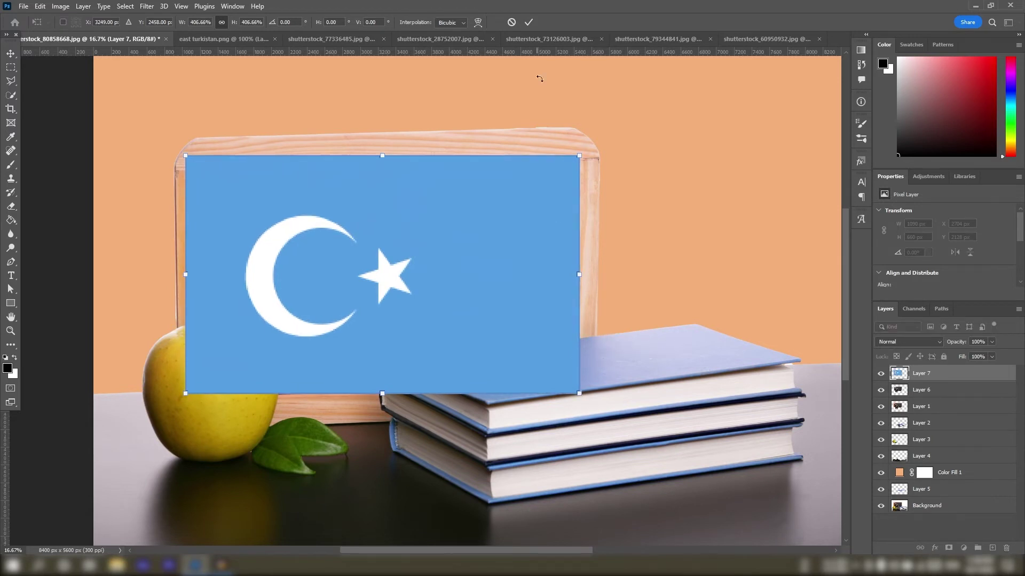
{"action": "left_click", "coordinate": [529, 22]}
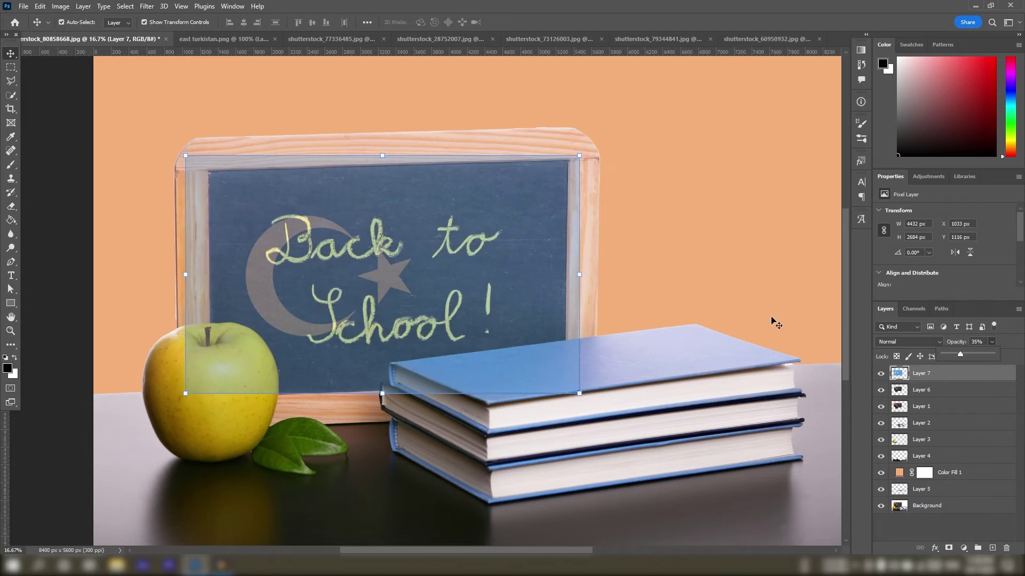
Scale the flag down to about 95% and shift it to line up with the chalkboard's writing surface
{"action": "left_click", "coordinate": [579, 392]}
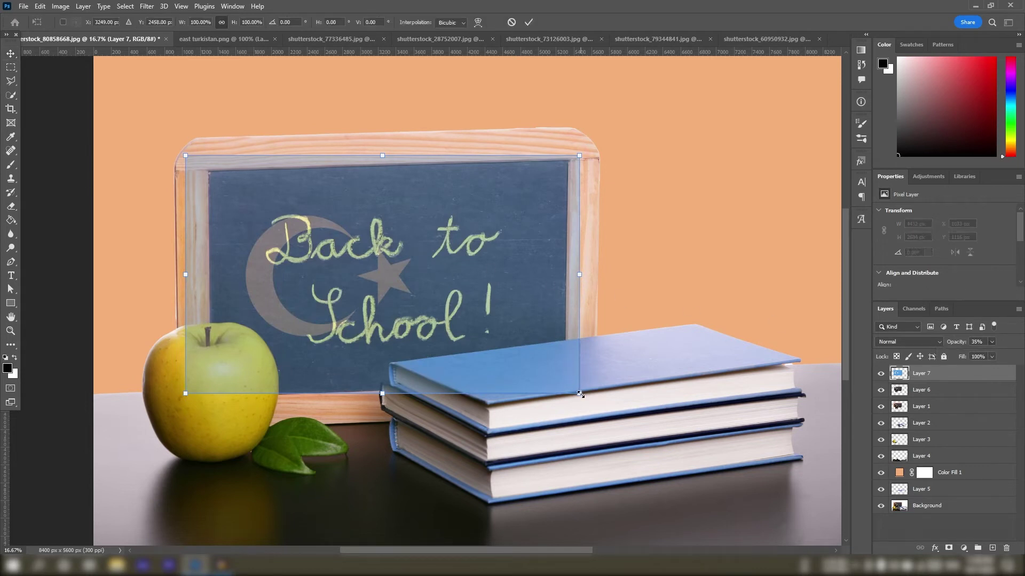
{"action": "left_click_drag", "start_coordinate": [579, 393], "coordinate": [573, 389]}
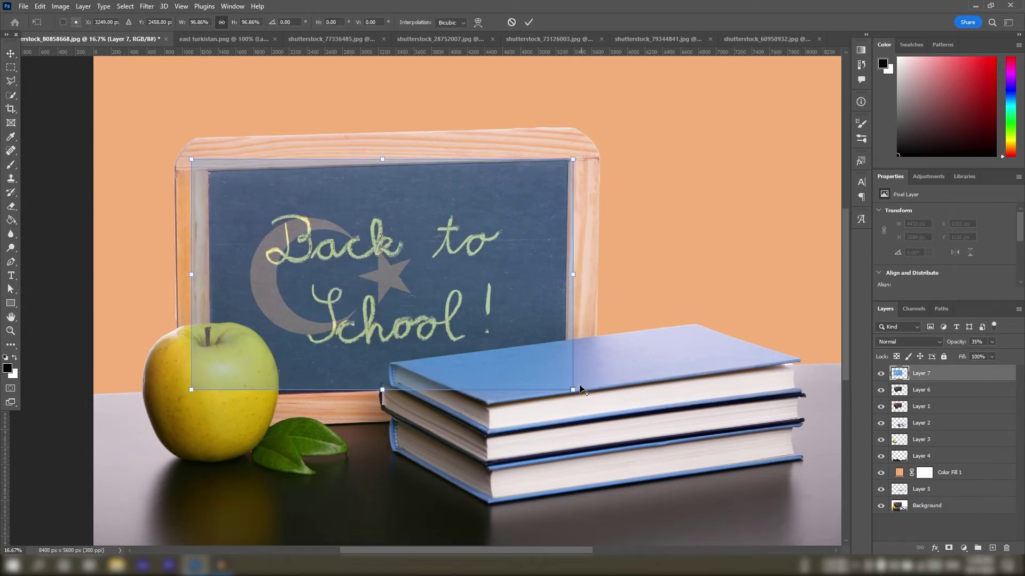
{"action": "left_click_drag", "start_coordinate": [515, 334], "coordinate": [519, 330]}
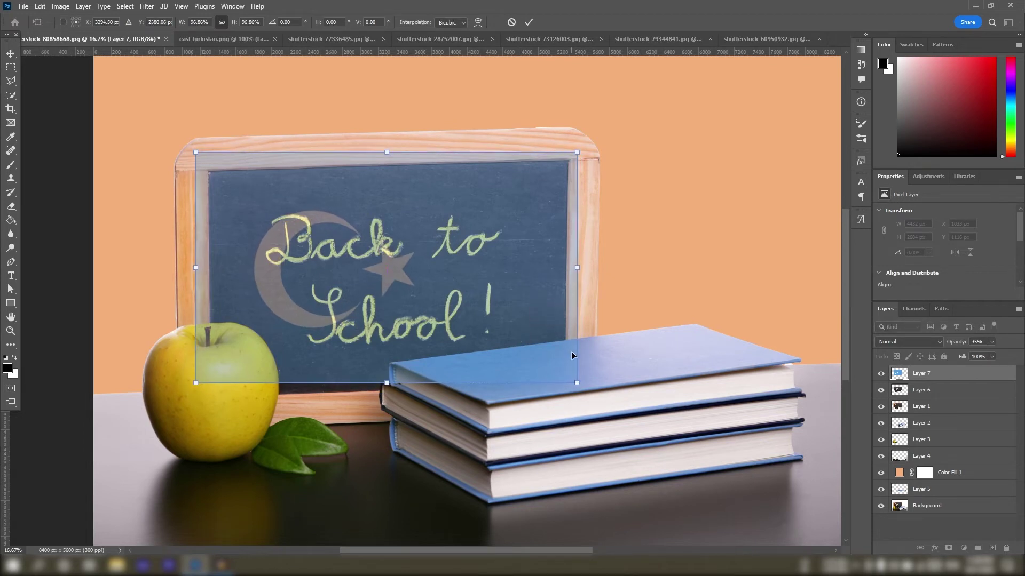
{"action": "left_click_drag", "start_coordinate": [578, 383], "coordinate": [574, 381]}
{"action": "mouse_move", "coordinate": [422, 314]}
{"action": "left_mouse_down"}
{"action": "mouse_move", "coordinate": [424, 326]}
{"action": "mouse_move", "coordinate": [422, 318]}
{"action": "left_mouse_up"}
Distort the flag's corners to follow the chalkboard's slanted edges, at about 95% scale and -2.35° rotation, and nudge it up slightly
{"action": "left_click_drag", "start_coordinate": [588, 162], "coordinate": [584, 157]}
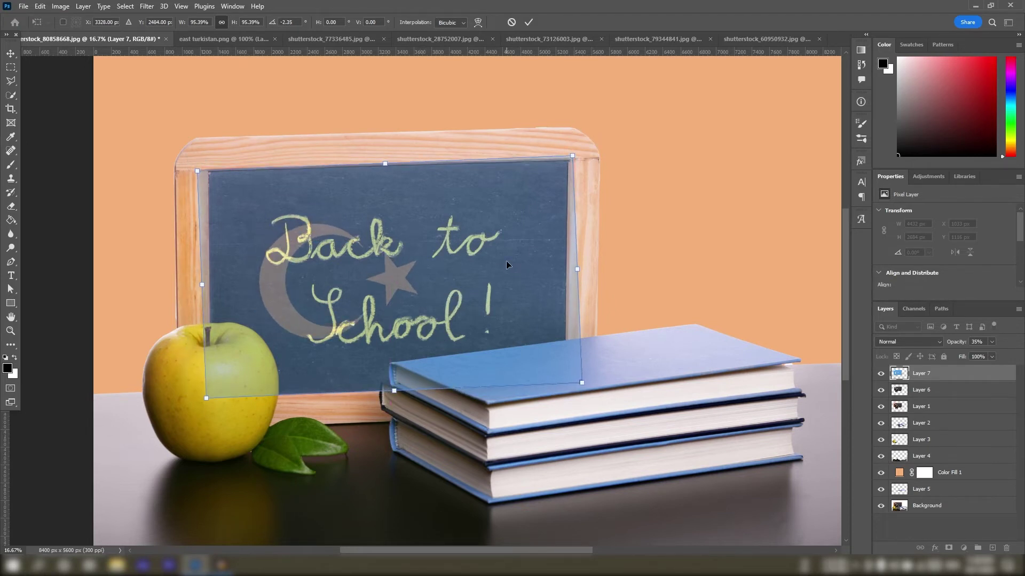
{"action": "key", "text": "Up"}
{"action": "key", "text": "Up"}
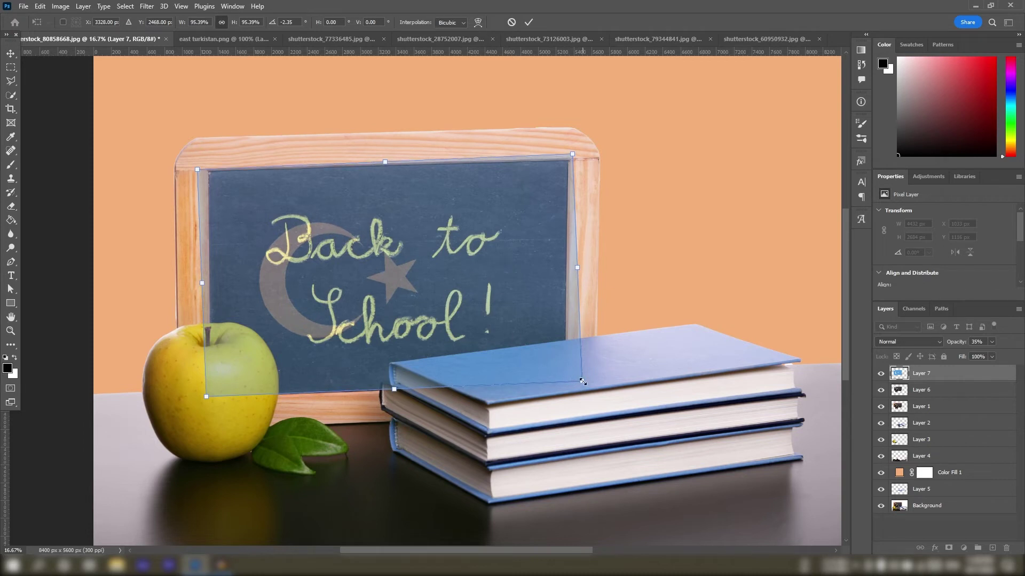
Stretch the flag's corners outward to about 97% scale and -1.68° rotation, and apply the transform with the flag moved down 18 px
{"action": "left_click_drag", "start_coordinate": [582, 382], "coordinate": [592, 395]}
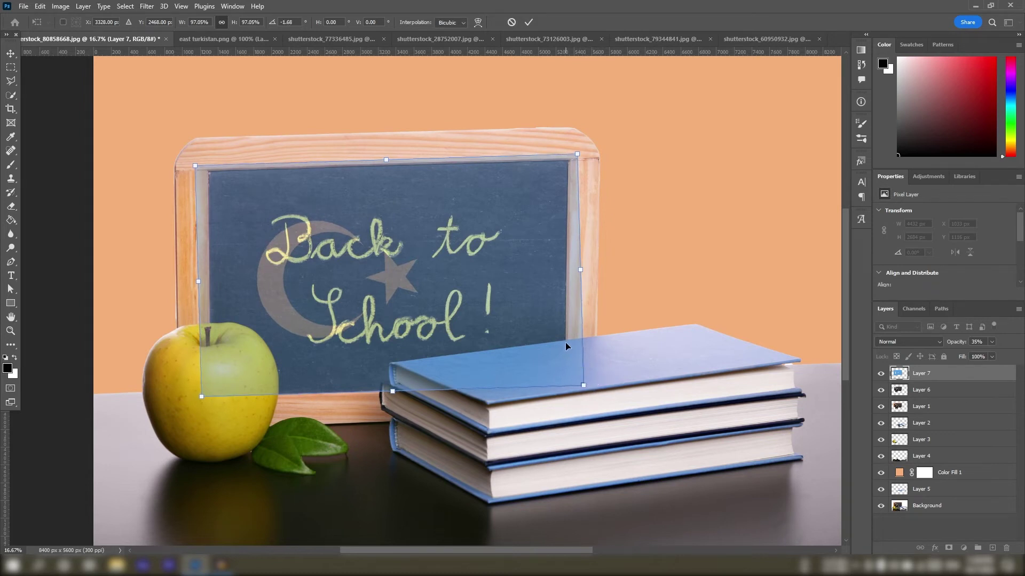
{"action": "key", "text": "Down"}
{"action": "key", "text": "Down"}
{"action": "key", "text": "Down"}
{"action": "key", "text": "Down"}
{"action": "key", "text": "Down"}
{"action": "key", "text": "Down"}
{"action": "key", "text": "Down"}
{"action": "key", "text": "Down"}
{"action": "key", "text": "Down"}
{"action": "key", "text": "Down"}
{"action": "key", "text": "Down"}
{"action": "key", "text": "Down"}
{"action": "key", "text": "Down"}
{"action": "key", "text": "Down"}
{"action": "key", "text": "Down"}
{"action": "key", "text": "Down"}
{"action": "key", "text": "Down"}
{"action": "key", "text": "Down"}
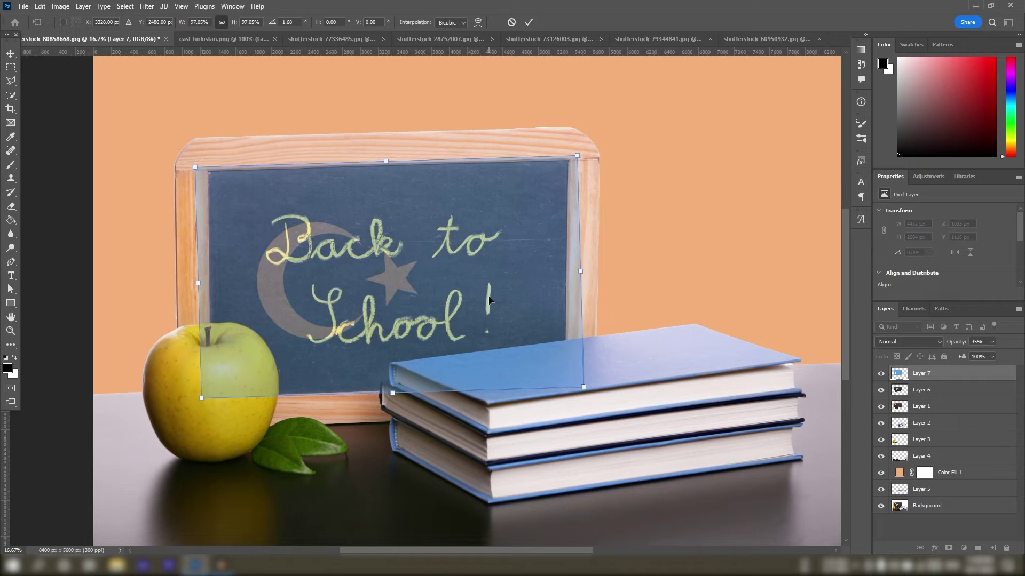
{"action": "left_click", "coordinate": [527, 22]}
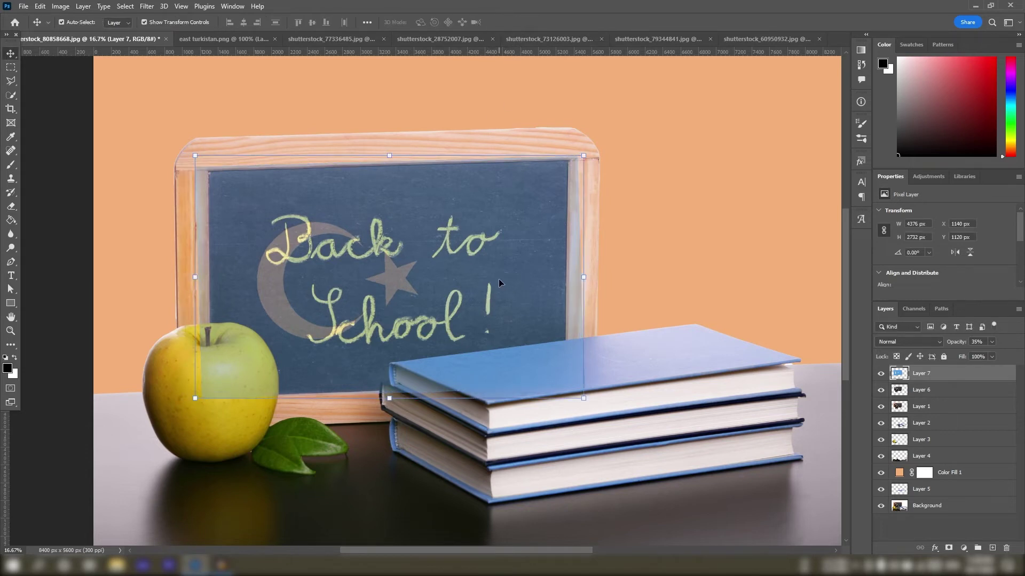
Set the flag layer's opacity to 100% and clip Layer 7 to the writing-surface cut-out on Layer 6
{"action": "left_click", "coordinate": [991, 341]}
{"action": "left_click_drag", "start_coordinate": [983, 354], "coordinate": [1019, 355]}
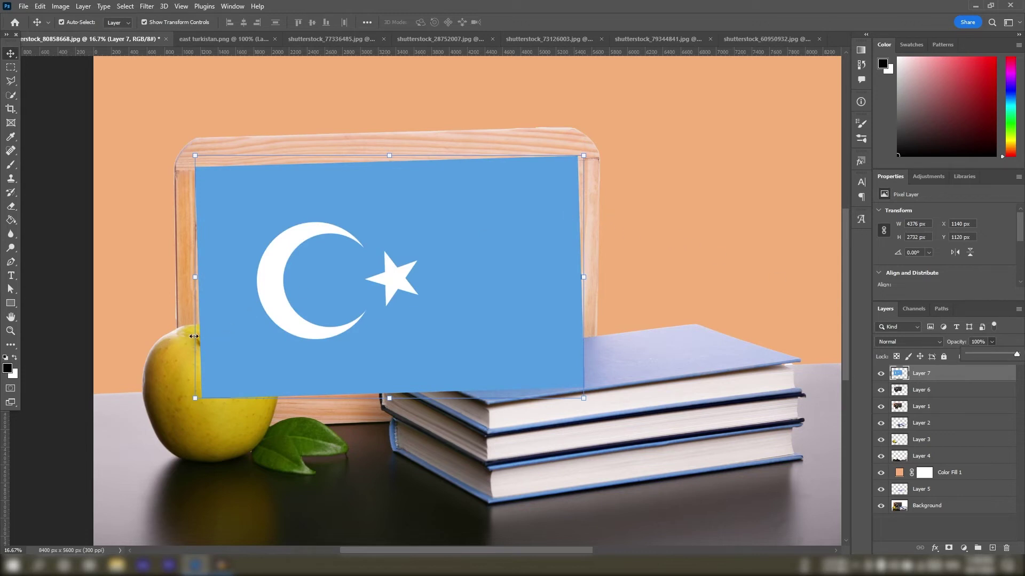
{"action": "left_click", "coordinate": [926, 391]}
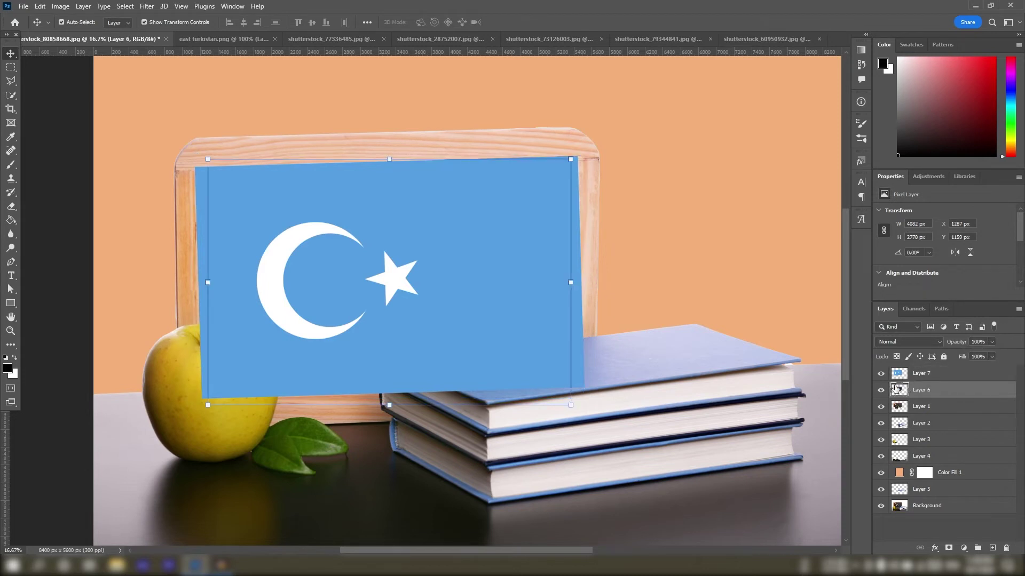
{"action": "left_click", "coordinate": [881, 373]}
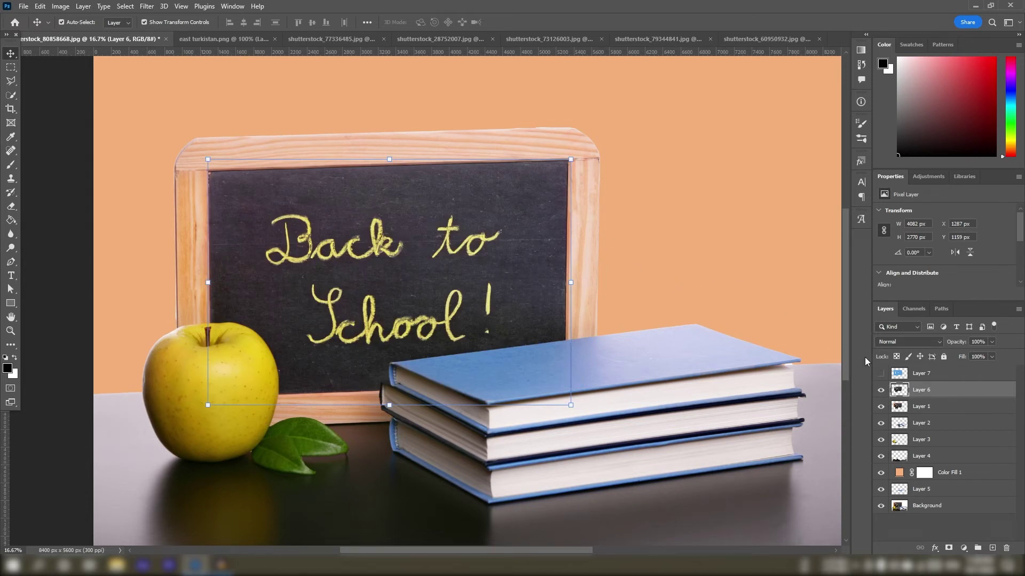
{"action": "left_click", "coordinate": [880, 374]}
{"action": "left_click", "coordinate": [897, 376]}
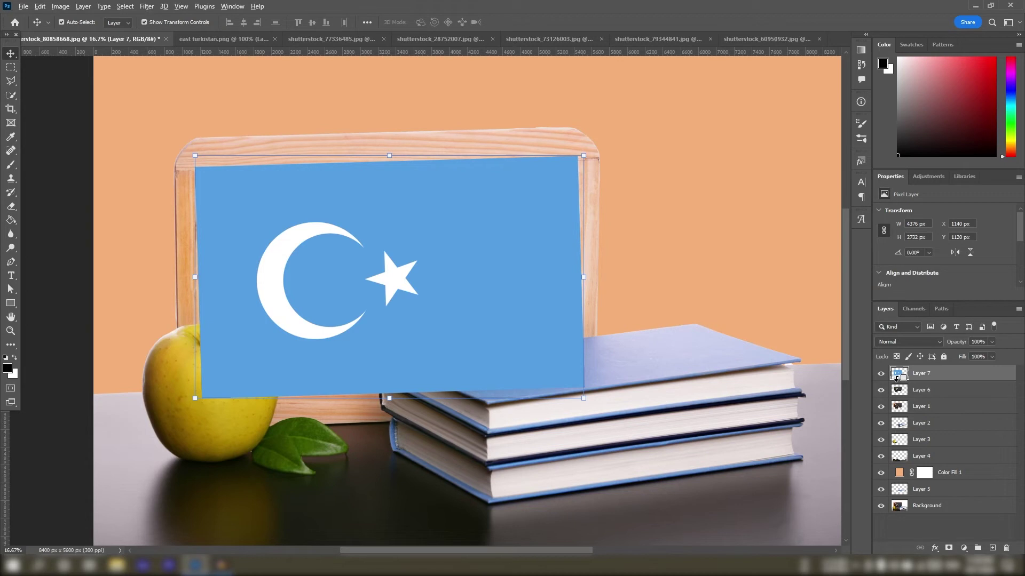
{"action": "left_click", "coordinate": [898, 380], "text": "alt"}
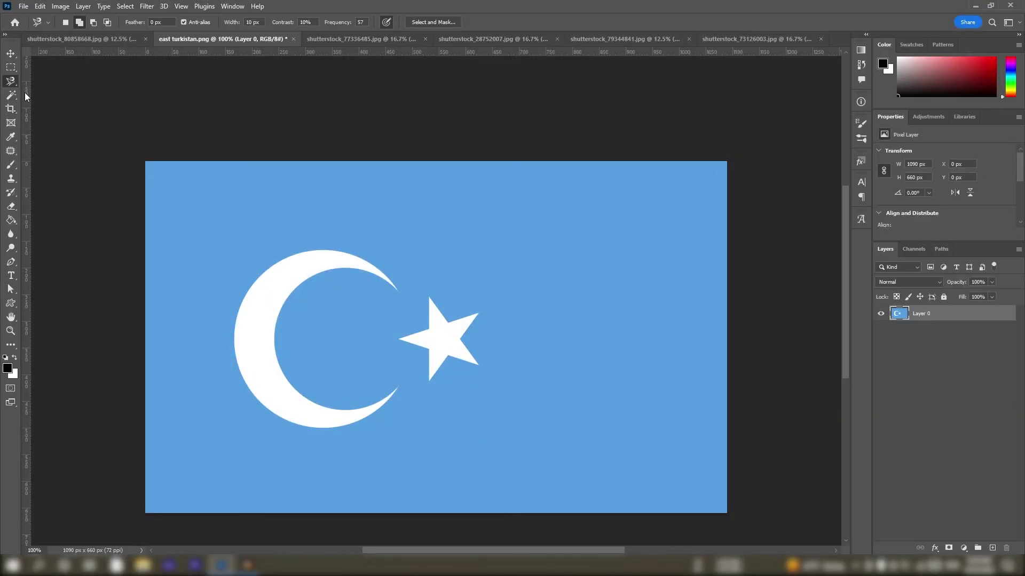
{"action": "left_click", "coordinate": [11, 95]}
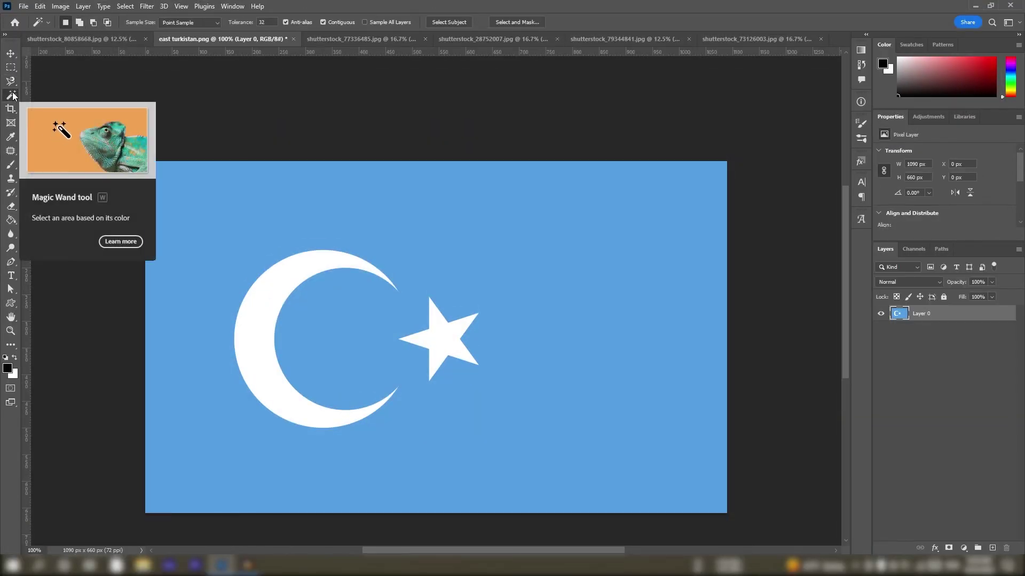
{"action": "right_click", "coordinate": [11, 95]}
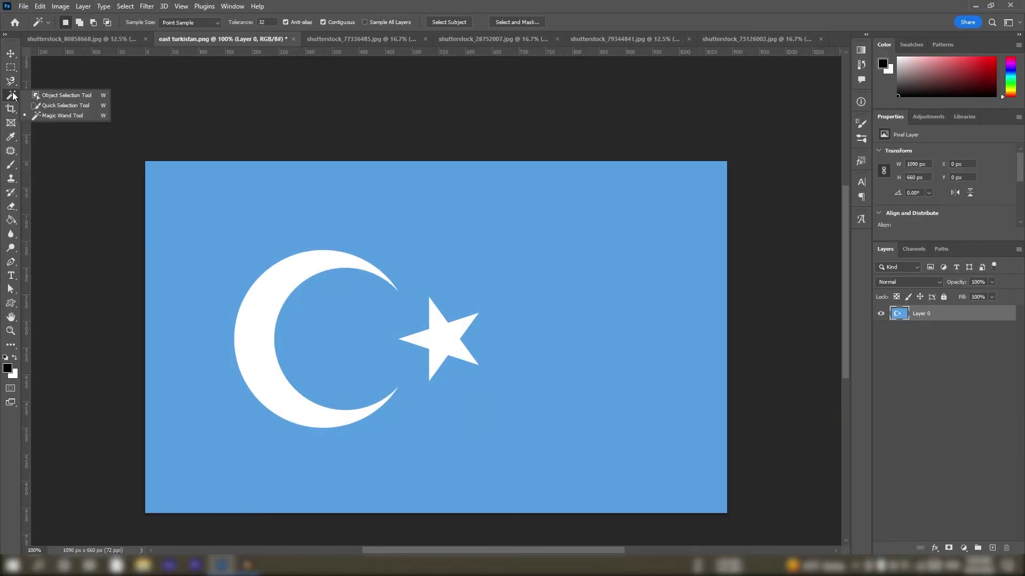
{"action": "left_click", "coordinate": [36, 116]}
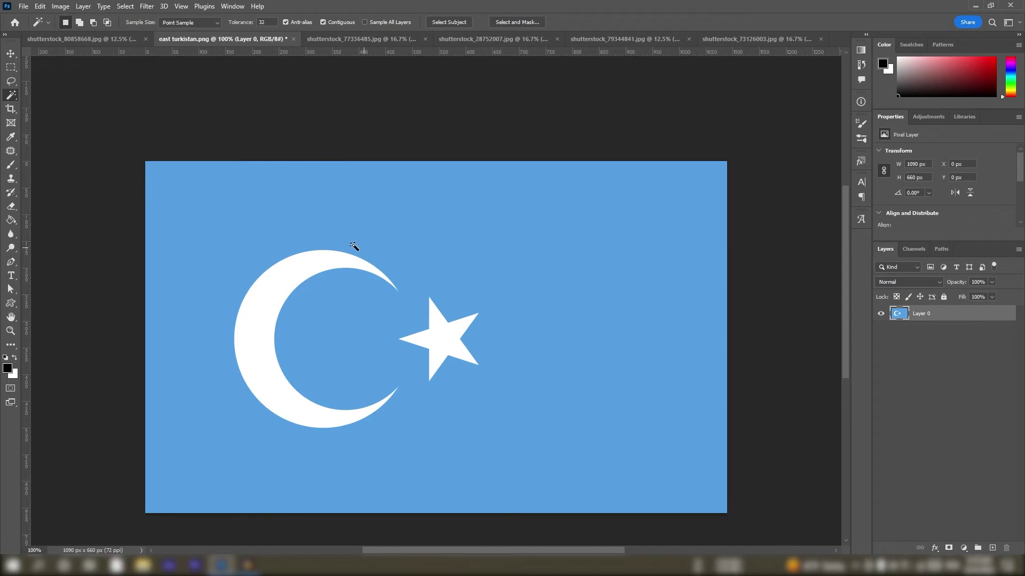
Try to trace the crescent's inner edge freehand with the Lasso tool in east turkistan.png
{"action": "left_click", "coordinate": [12, 81]}
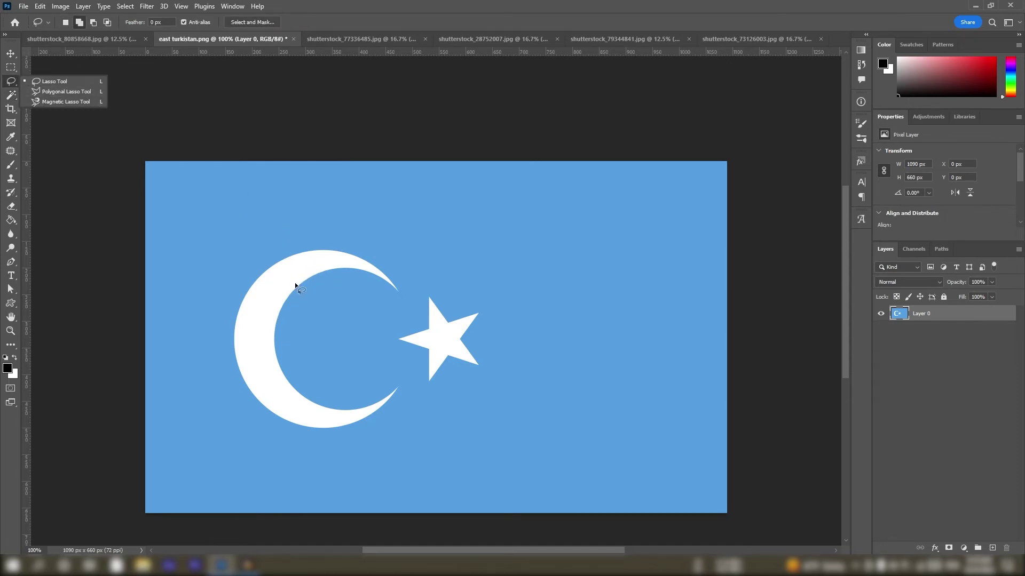
{"action": "left_click_drag", "start_coordinate": [299, 287], "coordinate": [290, 300]}
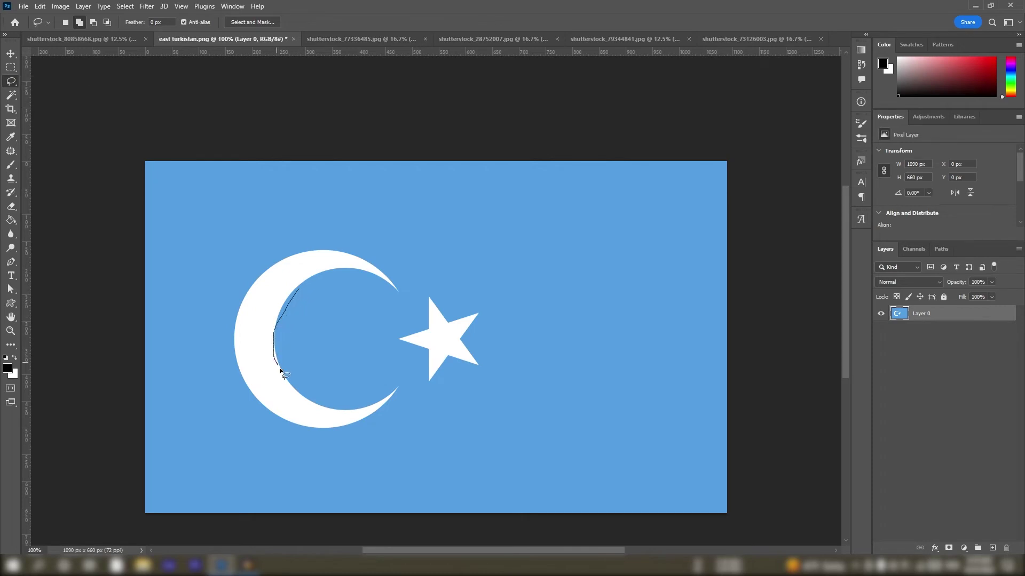
{"action": "mouse_move", "coordinate": [280, 369]}
{"action": "left_mouse_down"}
{"action": "mouse_move", "coordinate": [297, 393]}
{"action": "mouse_move", "coordinate": [291, 380]}
{"action": "mouse_move", "coordinate": [306, 373]}
{"action": "left_mouse_up"}
Select the white crescent by tracing its whole outline with the Magnetic Lasso tool and closing the path at its starting point
{"action": "right_click", "coordinate": [10, 81]}
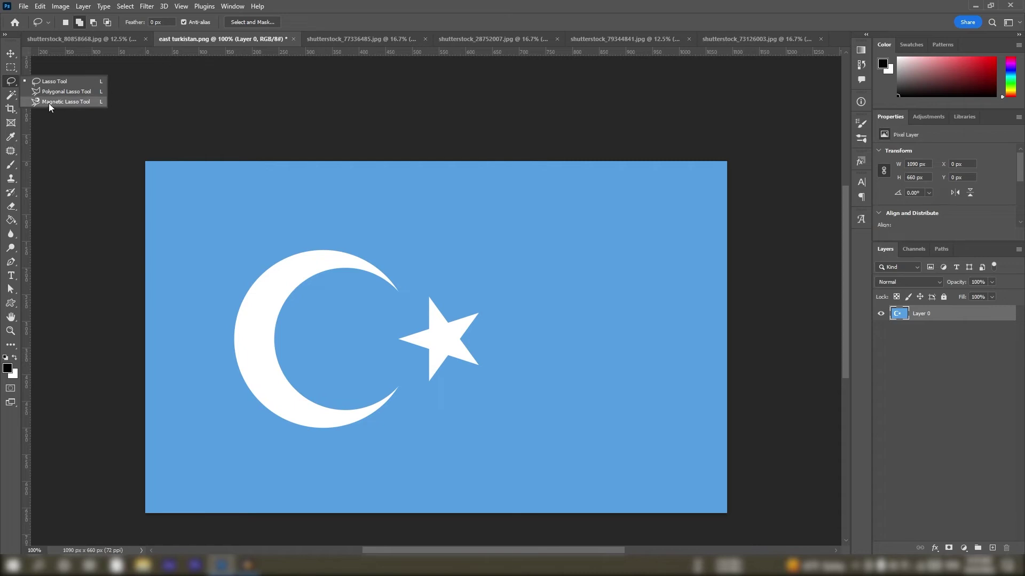
{"action": "left_click", "coordinate": [49, 101]}
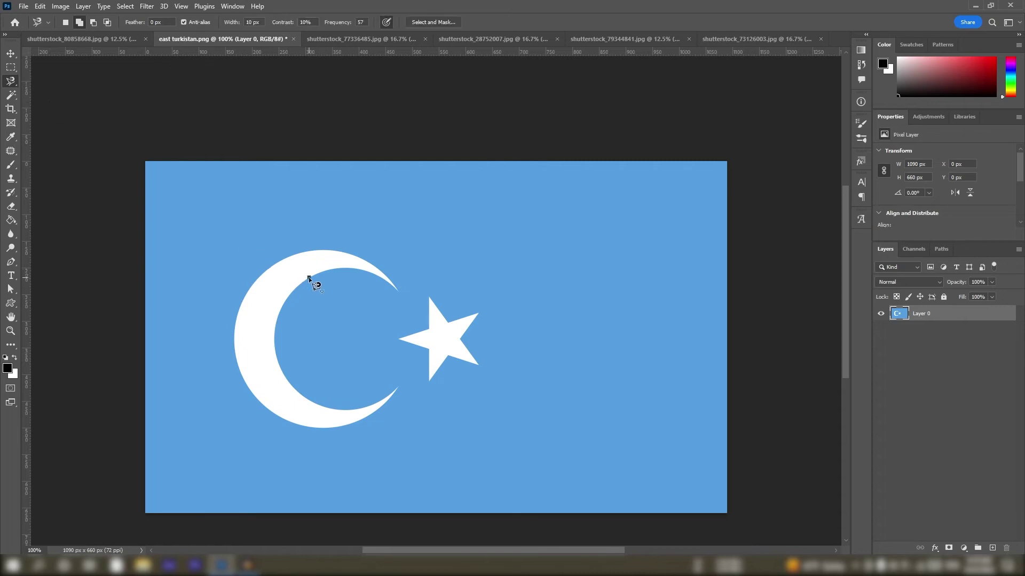
{"action": "mouse_move", "coordinate": [286, 319]}
{"action": "left_mouse_down"}
{"action": "mouse_move", "coordinate": [280, 365]}
{"action": "mouse_move", "coordinate": [303, 393]}
{"action": "mouse_move", "coordinate": [381, 417]}
{"action": "left_mouse_up"}
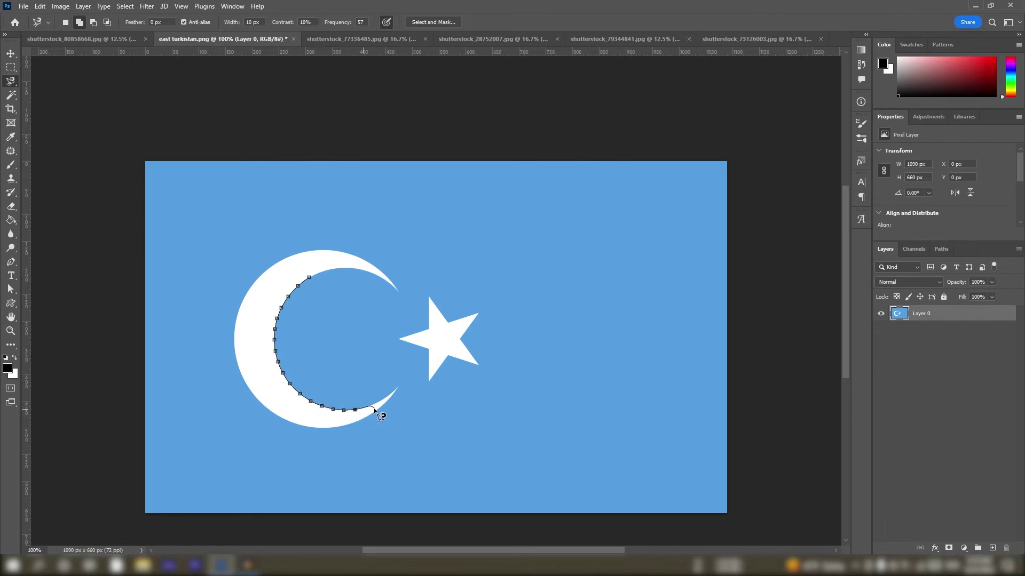
{"action": "left_click", "coordinate": [399, 385]}
{"action": "mouse_move", "coordinate": [393, 401]}
{"action": "left_mouse_down"}
{"action": "mouse_move", "coordinate": [355, 427]}
{"action": "mouse_move", "coordinate": [268, 416]}
{"action": "mouse_move", "coordinate": [238, 347]}
{"action": "mouse_move", "coordinate": [244, 301]}
{"action": "mouse_move", "coordinate": [263, 281]}
{"action": "mouse_move", "coordinate": [316, 258]}
{"action": "mouse_move", "coordinate": [357, 260]}
{"action": "mouse_move", "coordinate": [399, 295]}
{"action": "mouse_move", "coordinate": [363, 272]}
{"action": "mouse_move", "coordinate": [310, 278]}
{"action": "left_mouse_up"}
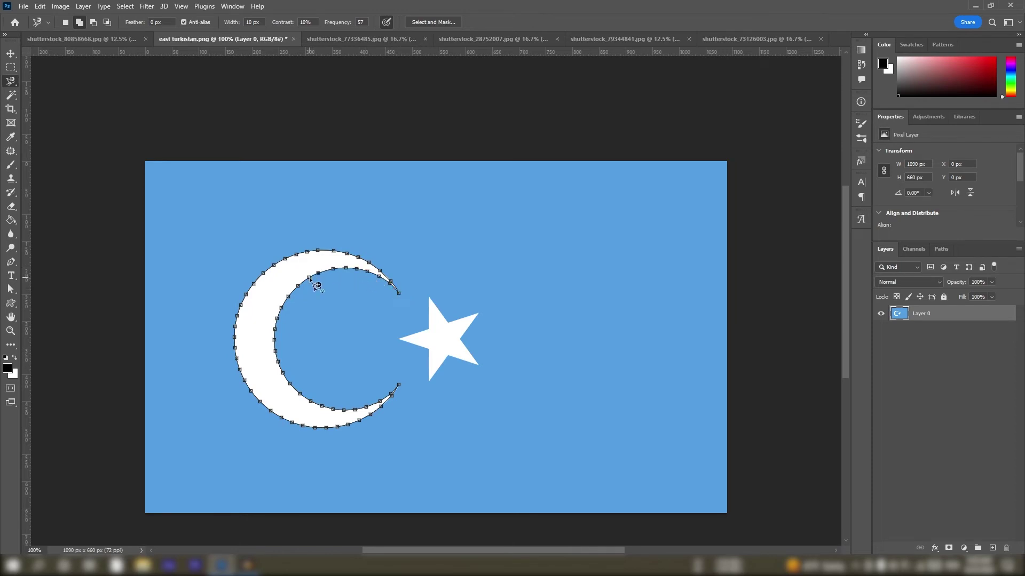
{"action": "left_click", "coordinate": [310, 278]}
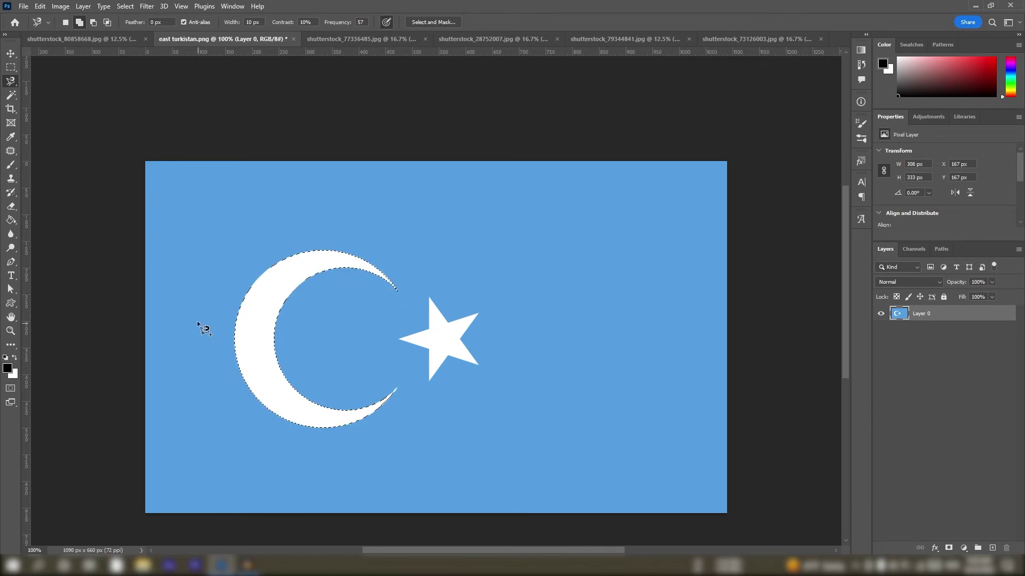
Copy the selected crescent onto a new layer and hide Layer 0 to check the cut-out on its own
{"action": "right_click", "coordinate": [261, 313]}
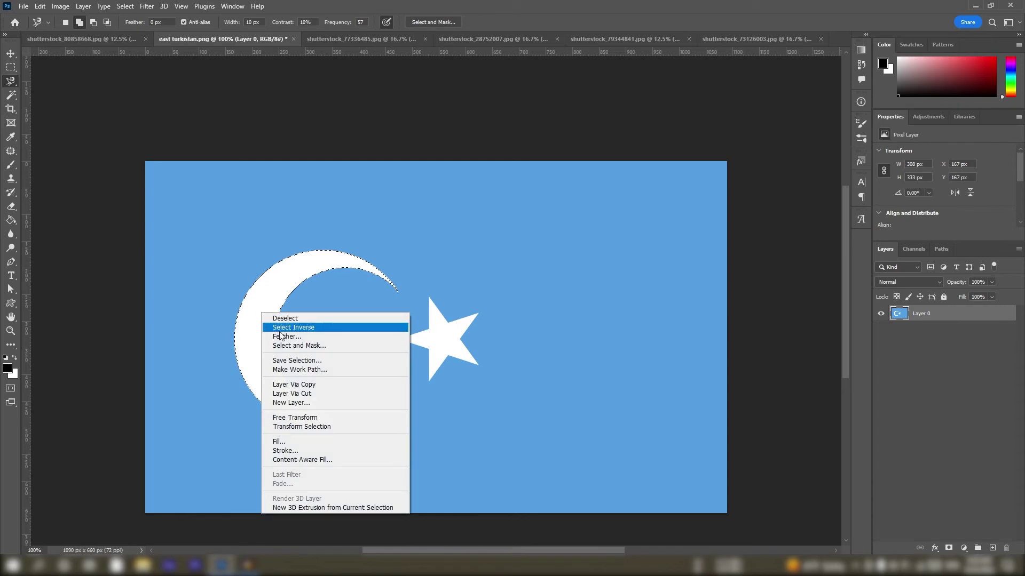
{"action": "left_click", "coordinate": [316, 385]}
{"action": "left_click", "coordinate": [881, 330]}
{"action": "left_click", "coordinate": [880, 315]}
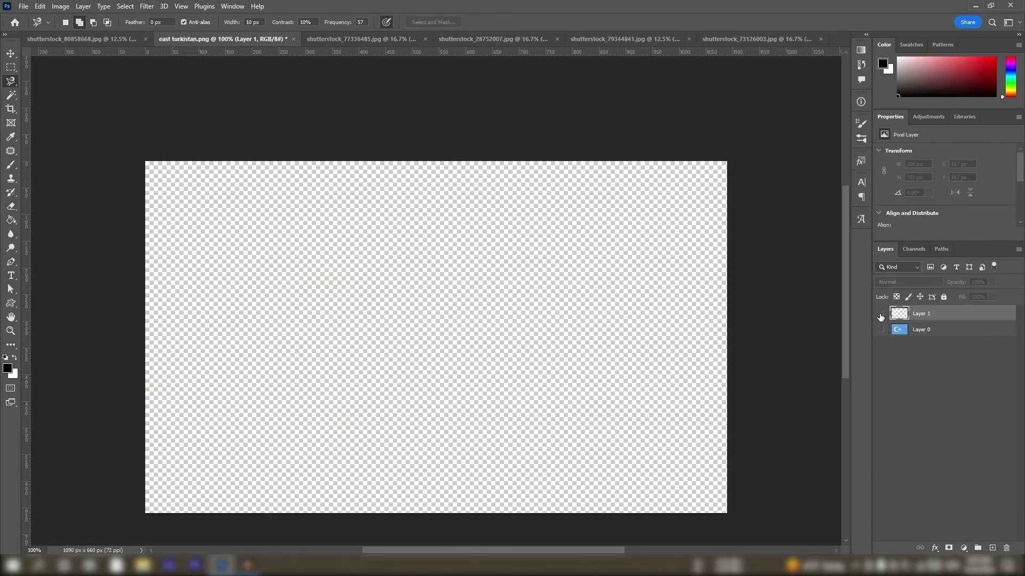
{"action": "left_click", "coordinate": [880, 314]}
Show Layer 0 again and delete the crescent copy on Layer 1
{"action": "left_click", "coordinate": [881, 315]}
{"action": "left_click", "coordinate": [881, 330]}
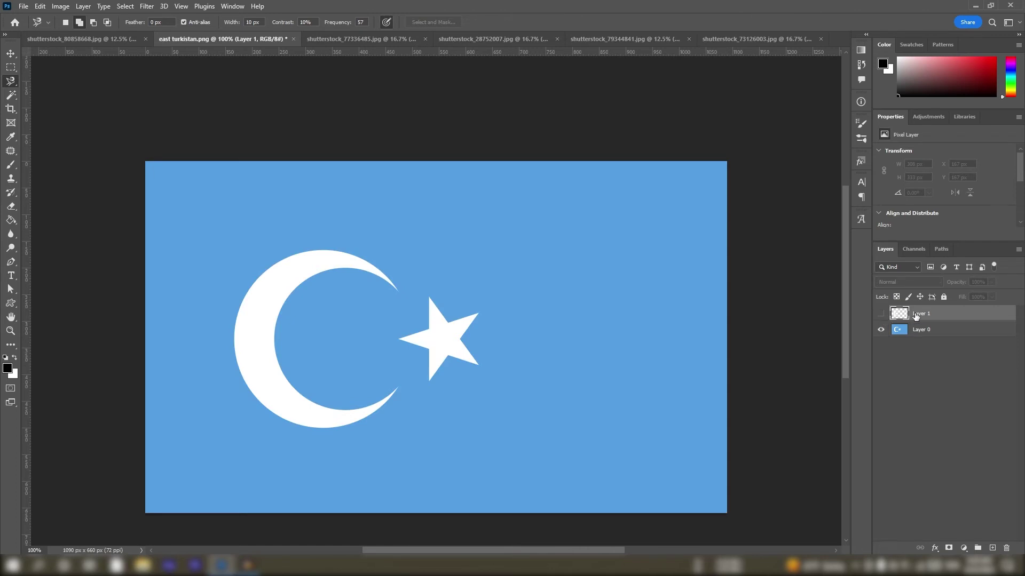
{"action": "key", "text": "Delete"}
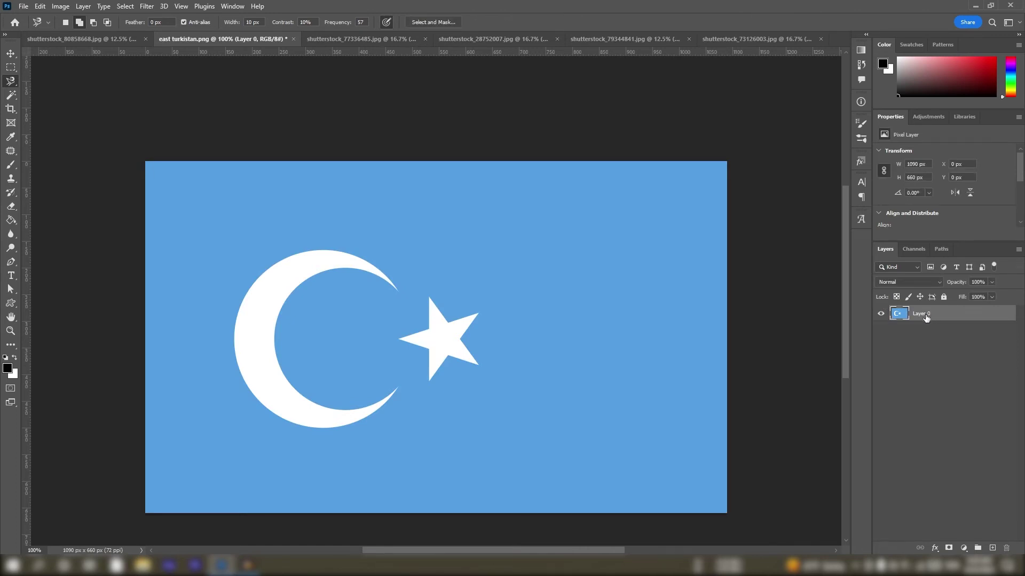
Try selecting the crescent by framing it with the Object Selection tool in Rectangle mode, and clear the selection
{"action": "left_click", "coordinate": [12, 96]}
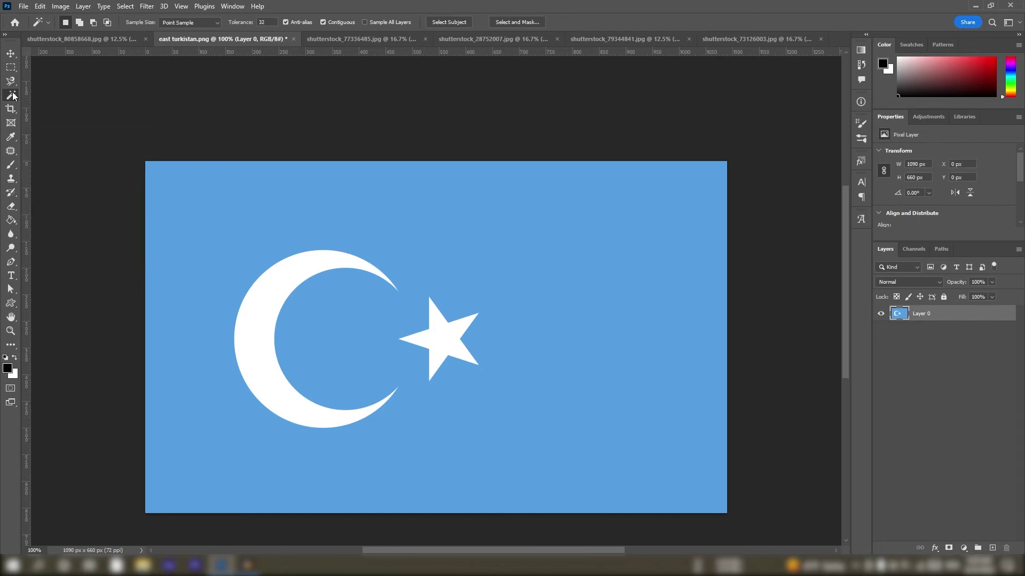
{"action": "right_click", "coordinate": [12, 96]}
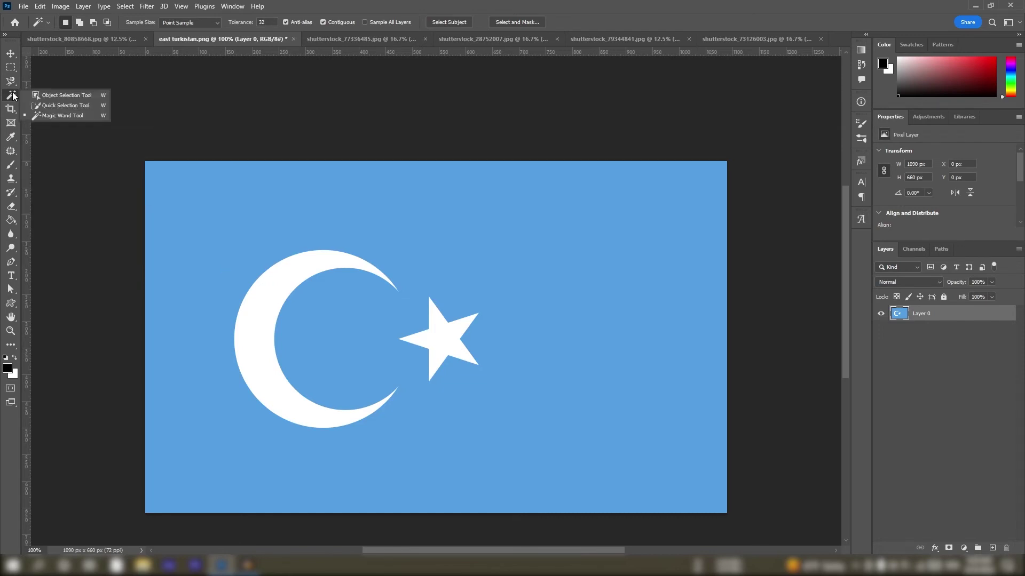
{"action": "left_click", "coordinate": [44, 98]}
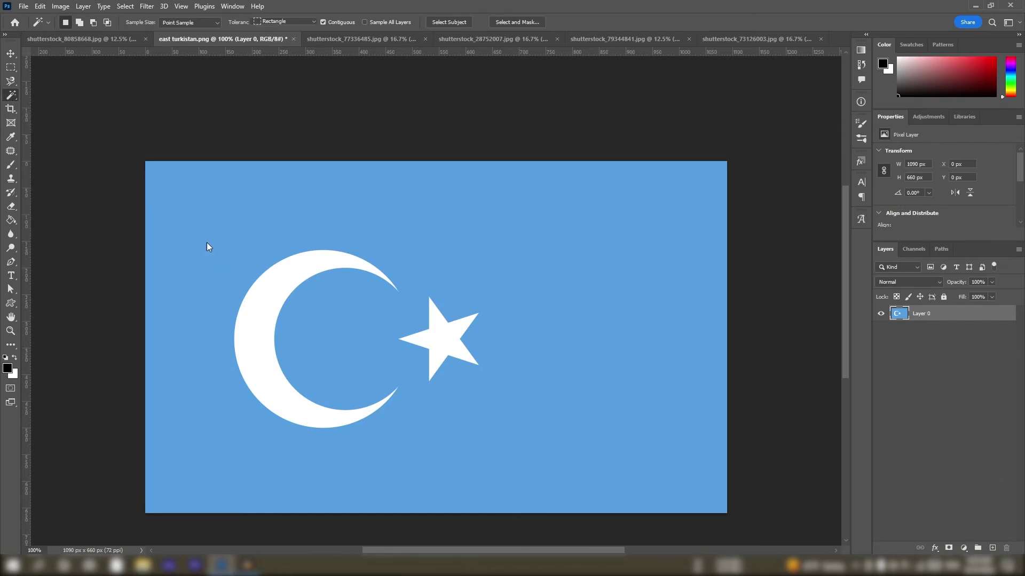
{"action": "left_click_drag", "start_coordinate": [206, 236], "coordinate": [392, 443]}
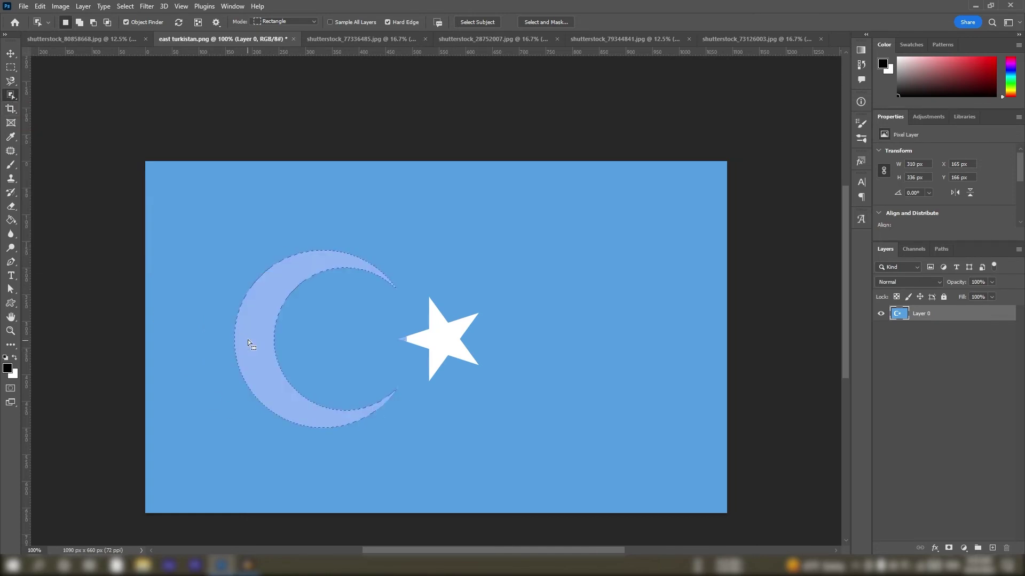
{"action": "key", "text": "ctrl+d"}
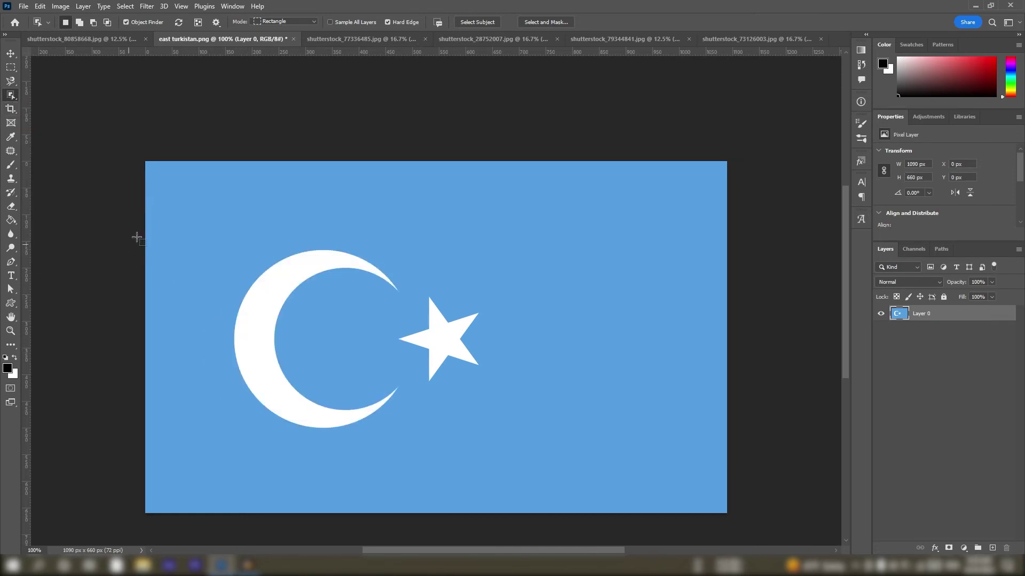
Try brushing a selection over the crescent with the Quick Selection tool, and undo and clear it
{"action": "right_click", "coordinate": [10, 95]}
{"action": "left_click", "coordinate": [44, 106]}
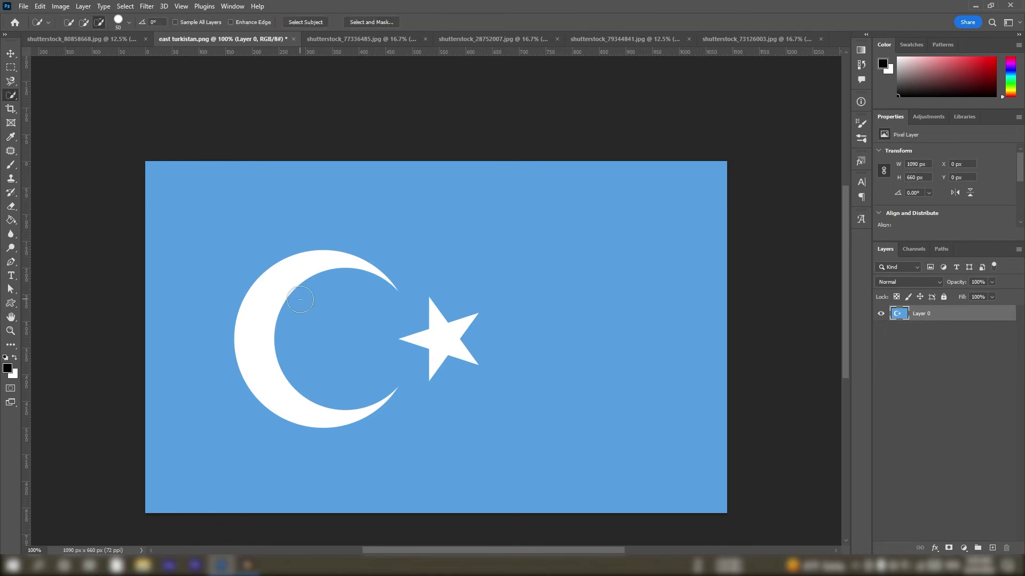
{"action": "mouse_move", "coordinate": [283, 279]}
{"action": "left_mouse_down"}
{"action": "mouse_move", "coordinate": [271, 320]}
{"action": "mouse_move", "coordinate": [307, 302]}
{"action": "left_mouse_up"}
{"action": "key", "text": "ctrl+z"}
{"action": "key", "text": "ctrl+d"}
Switch to the Magic Wand tool and try it on the white crescent, clearing the resulting selection
{"action": "right_click", "coordinate": [13, 99]}
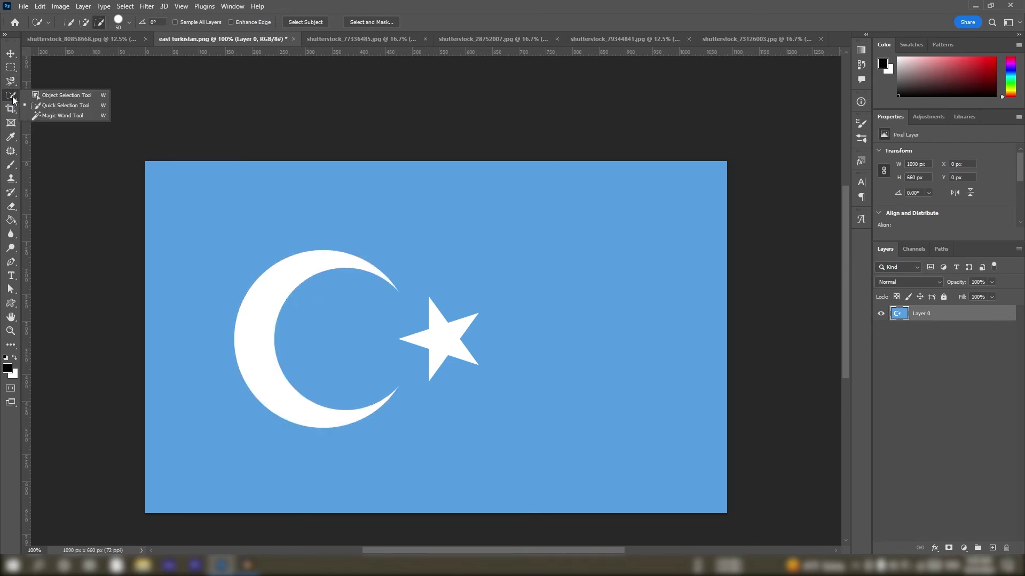
{"action": "left_click", "coordinate": [43, 116]}
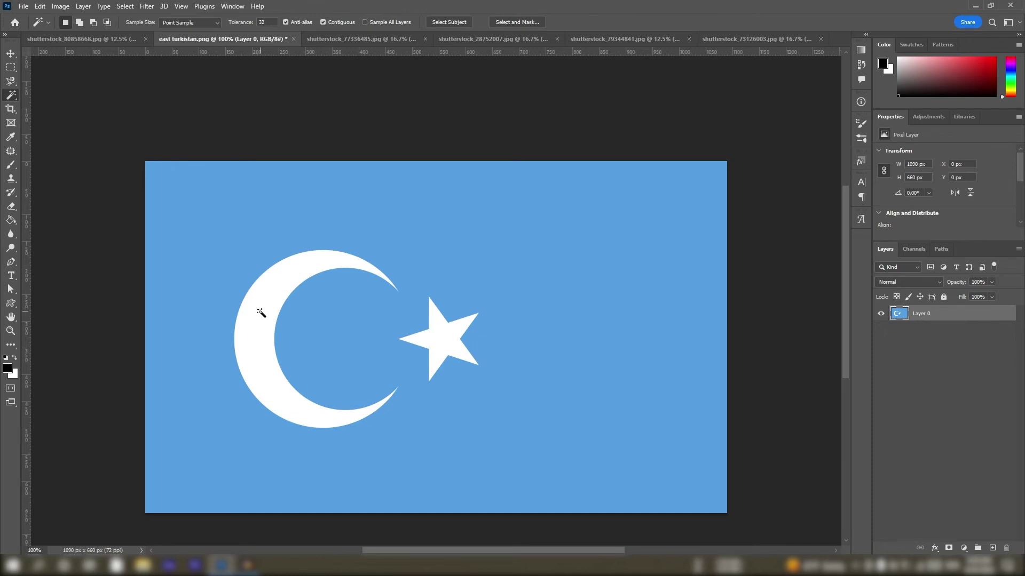
{"action": "left_click", "coordinate": [265, 314]}
{"action": "key", "text": "ctrl+d"}
Select the white star and the crescent together with the Magic Wand tool and copy both onto a new layer
{"action": "left_click", "coordinate": [451, 341]}
{"action": "key", "text": "shift"}
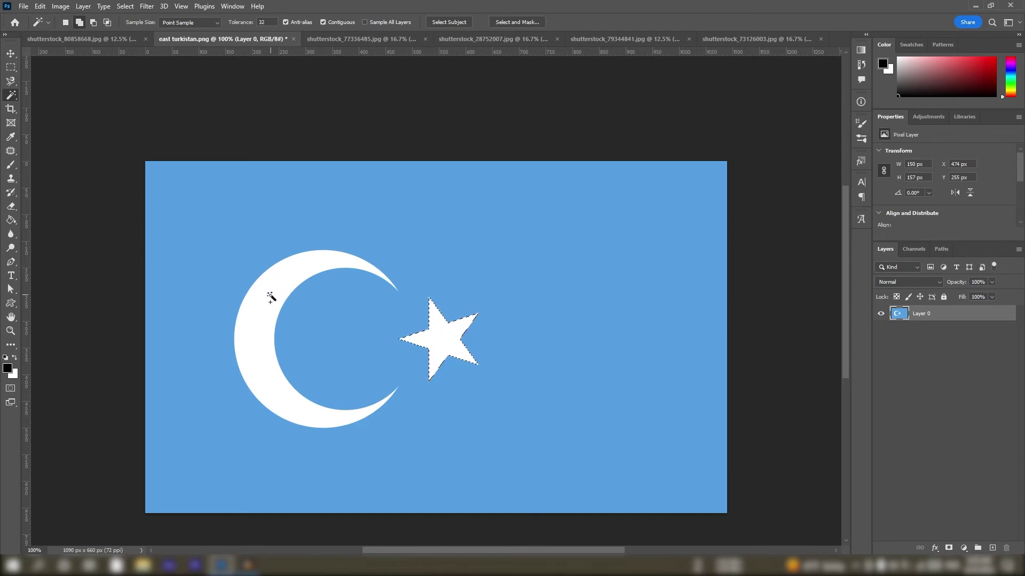
{"action": "left_click", "coordinate": [268, 302], "text": "shift"}
{"action": "right_click", "coordinate": [447, 340]}
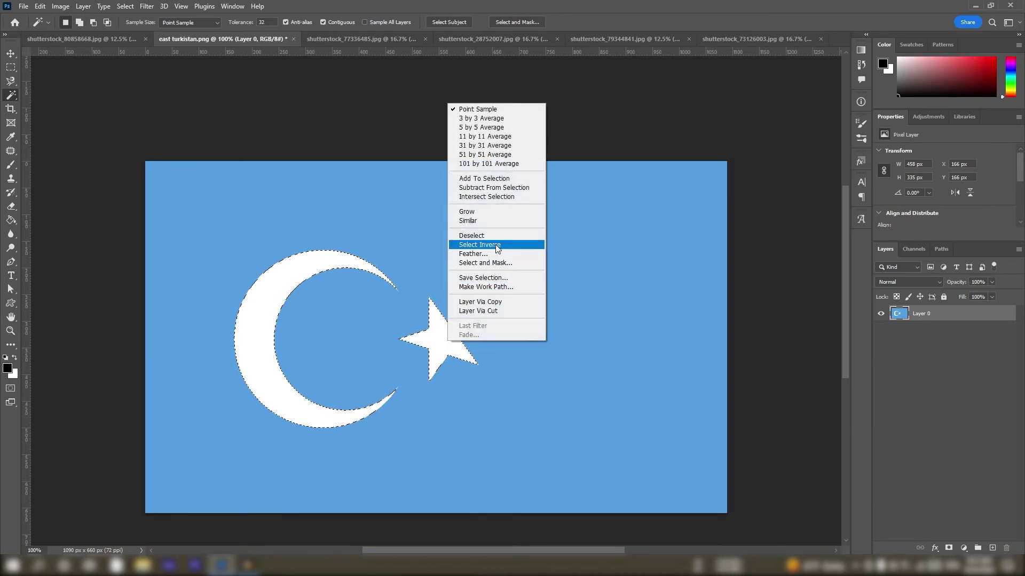
{"action": "left_click", "coordinate": [497, 302]}
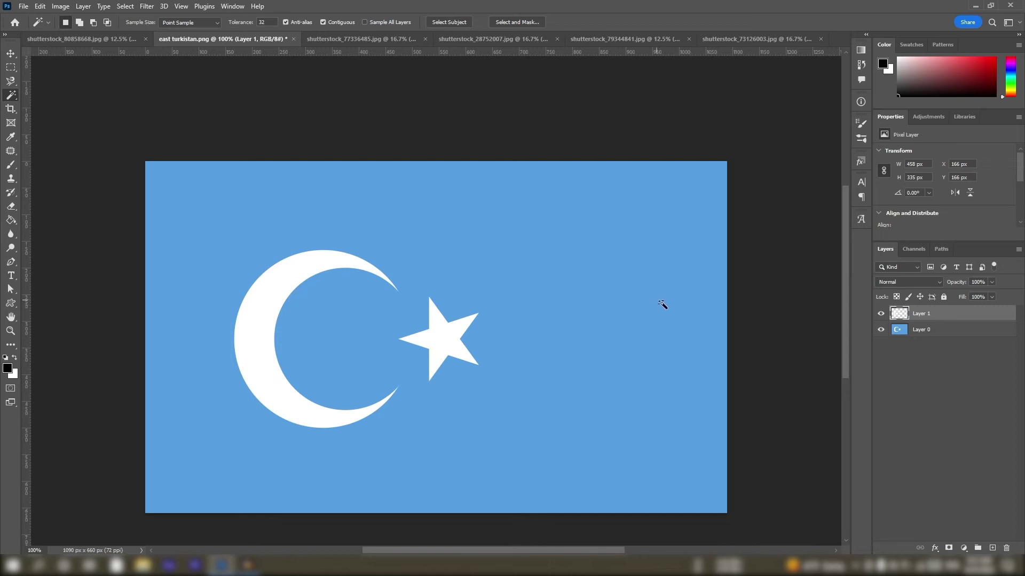
Try a Color Overlay layer style in Normal blend mode on the layer holding the copied crescent and star
{"action": "right_click", "coordinate": [949, 313]}
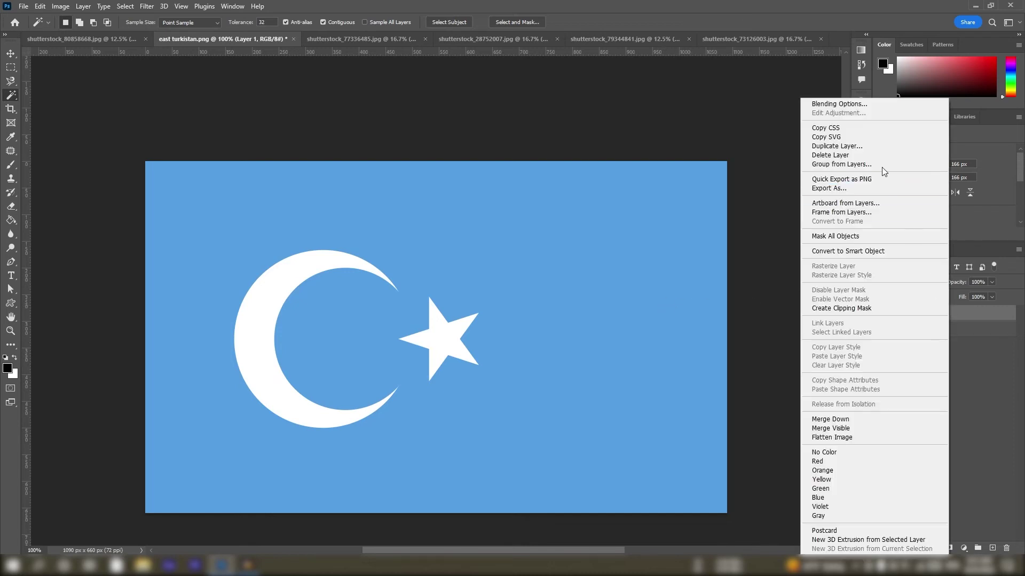
{"action": "left_click", "coordinate": [866, 104]}
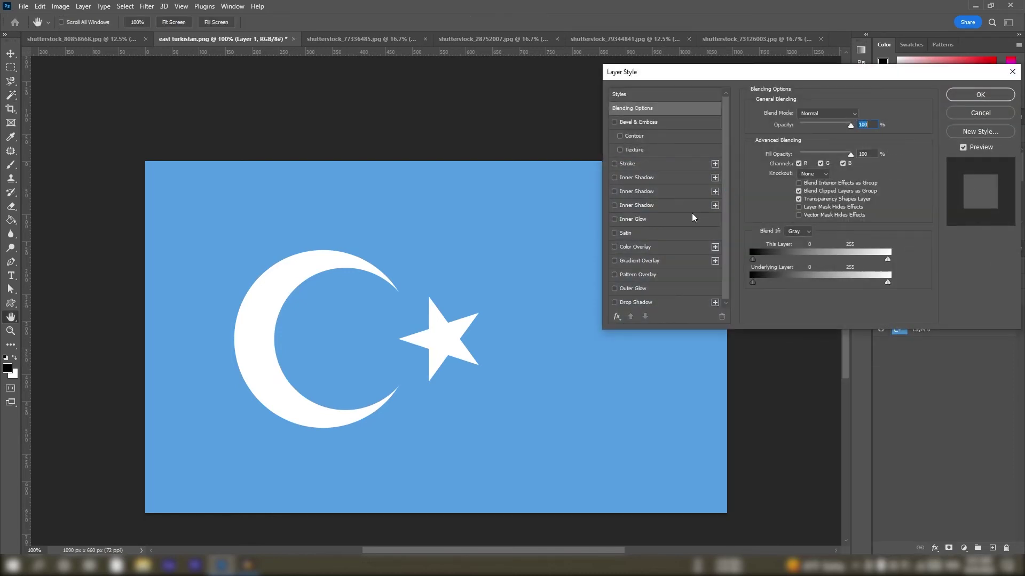
{"action": "left_click", "coordinate": [614, 247]}
{"action": "left_click", "coordinate": [634, 247]}
{"action": "left_click", "coordinate": [818, 114]}
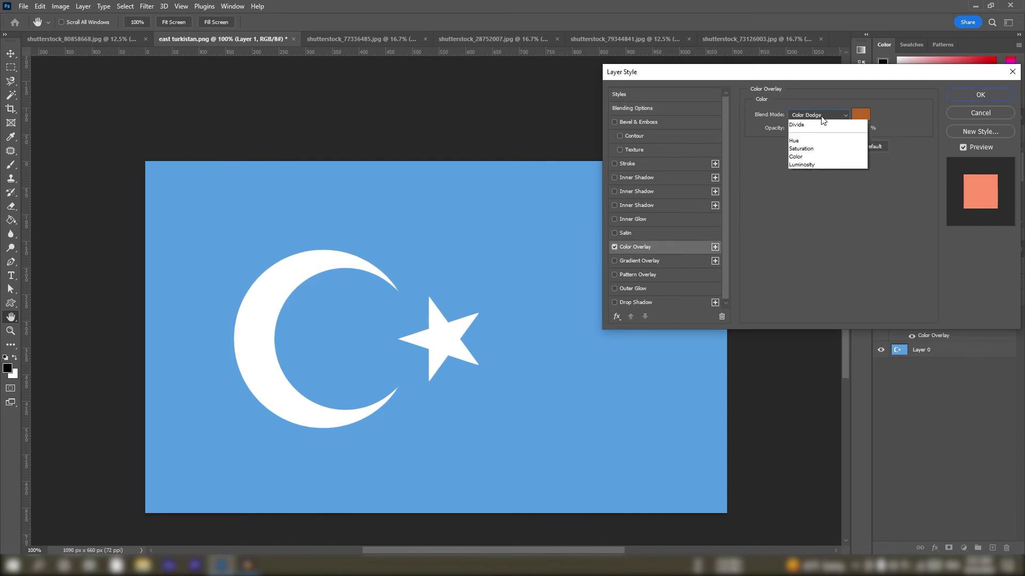
{"action": "left_click", "coordinate": [807, 124]}
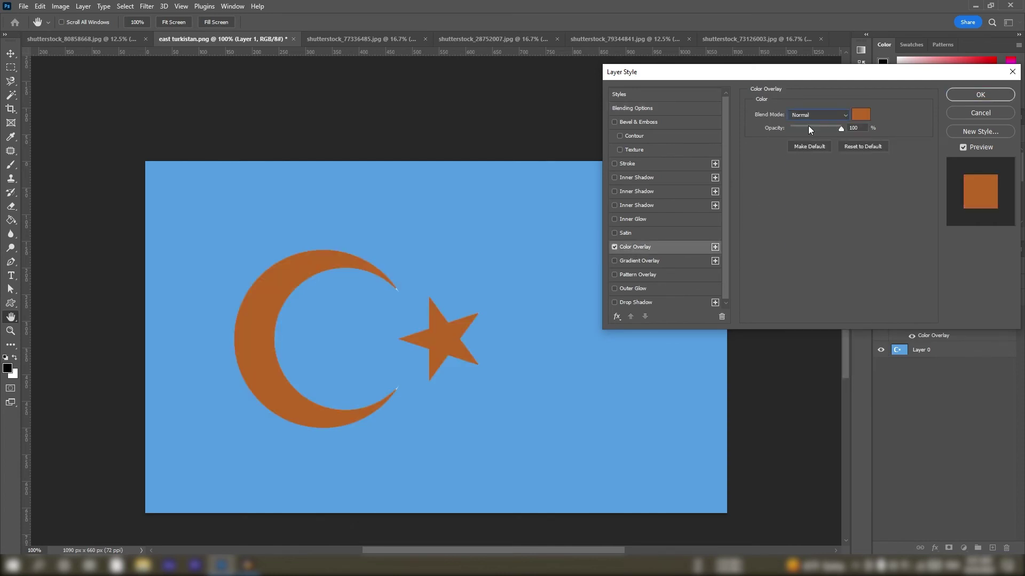
Try a near-white, a near-black and a greyish-brown overlay color on the crescent and star, and cancel the layer style
{"action": "left_click", "coordinate": [864, 119]}
{"action": "left_click", "coordinate": [527, 267]}
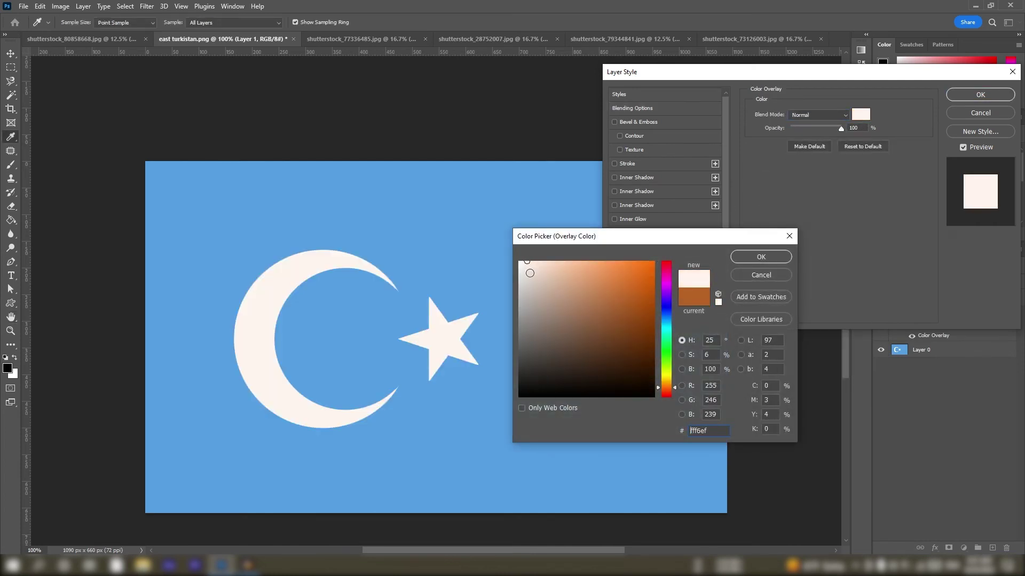
{"action": "left_click", "coordinate": [635, 388]}
{"action": "left_click", "coordinate": [548, 345]}
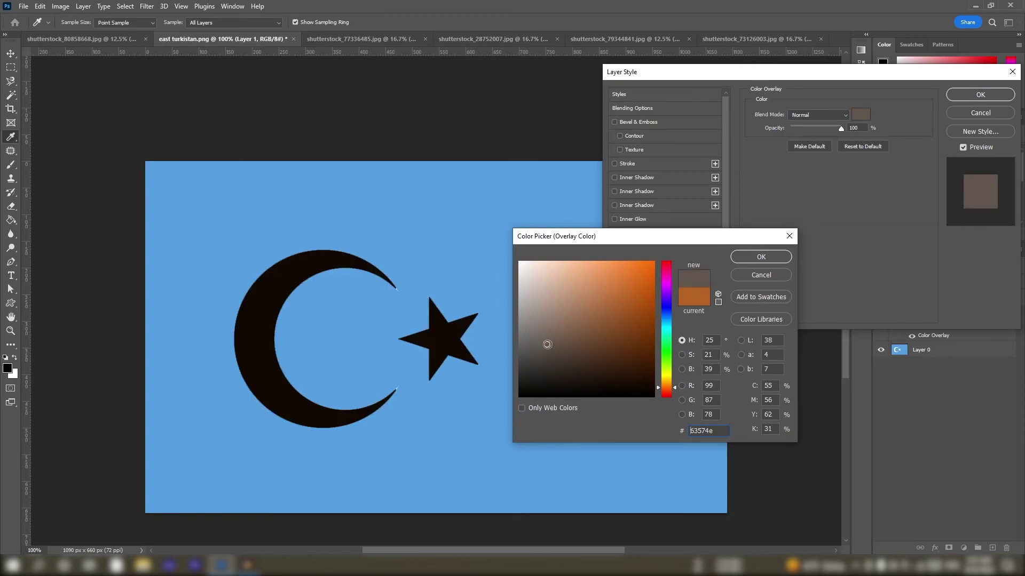
{"action": "left_click", "coordinate": [774, 274]}
{"action": "left_click", "coordinate": [976, 112]}
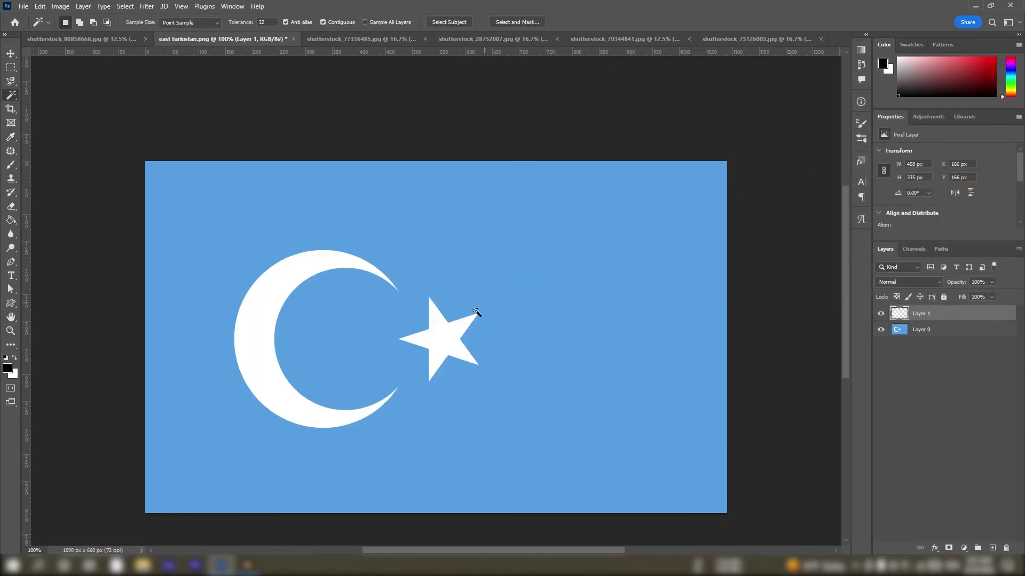
In the sunscreen bottle photo, try selecting the orange bottle with the Object Selection tool, and clear the selection
{"action": "left_click", "coordinate": [347, 39]}
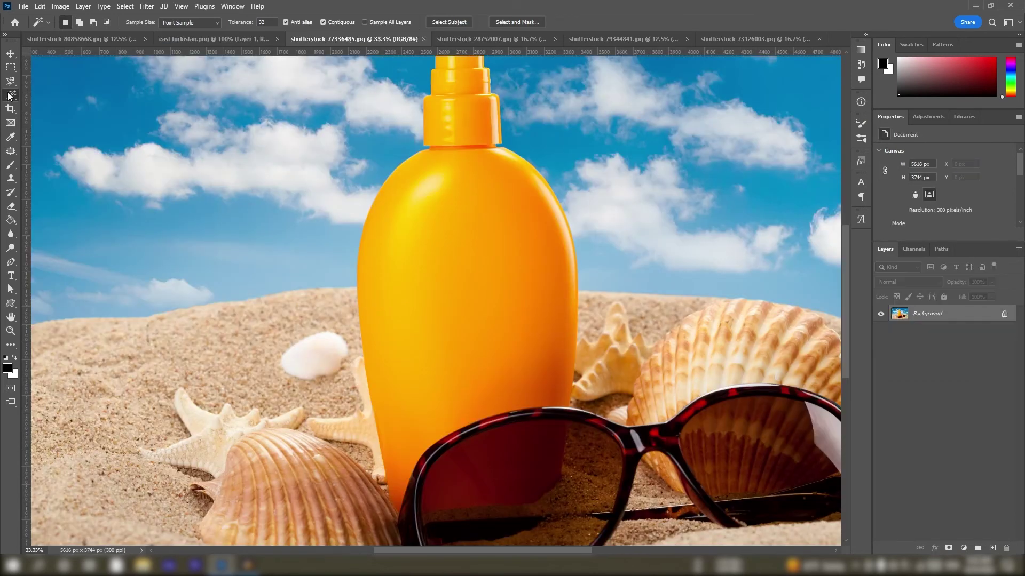
{"action": "scroll", "coordinate": [395, 202], "scroll_direction": "down", "scroll_amount": 1}
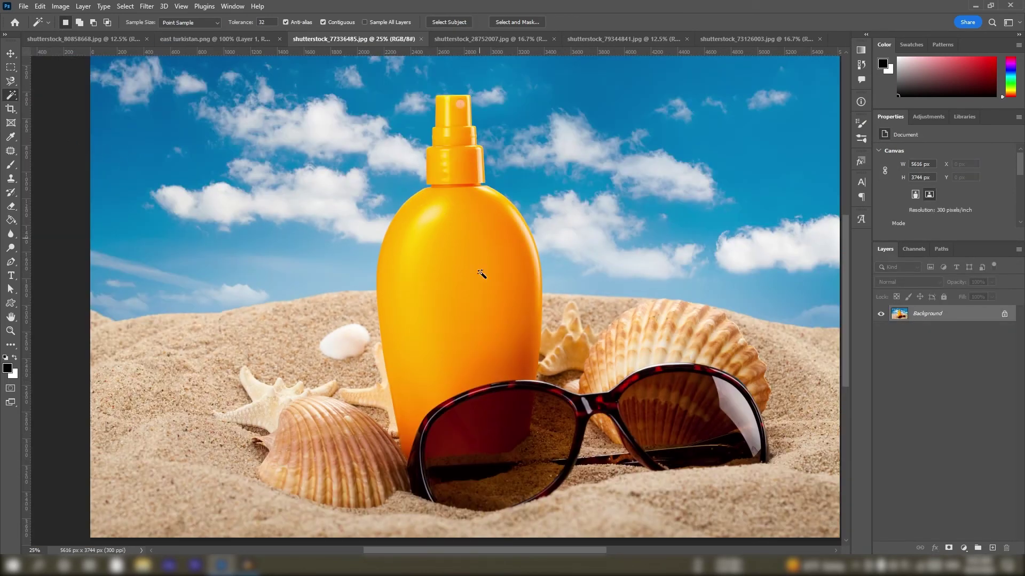
{"action": "right_click", "coordinate": [10, 95]}
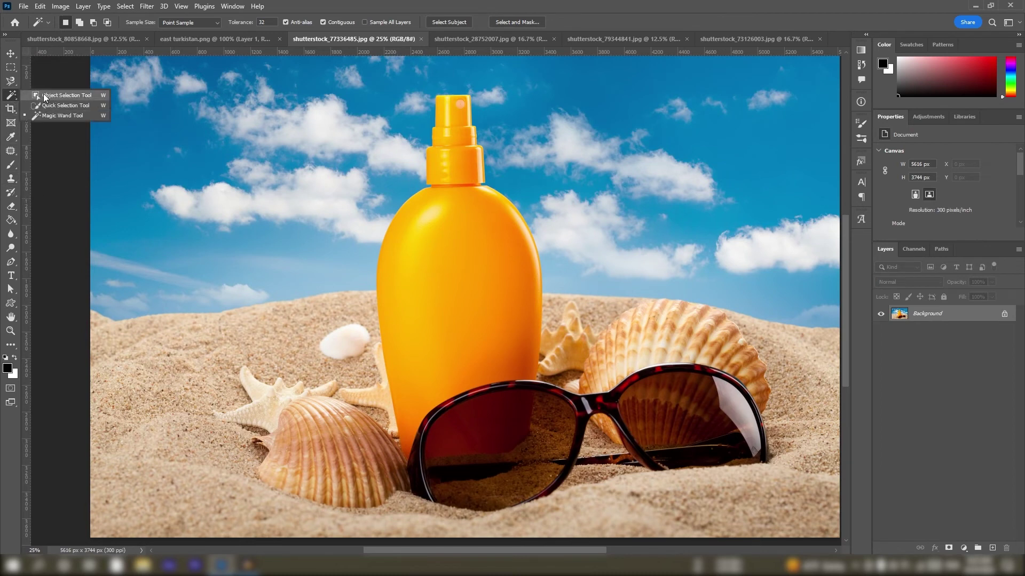
{"action": "left_click", "coordinate": [44, 95]}
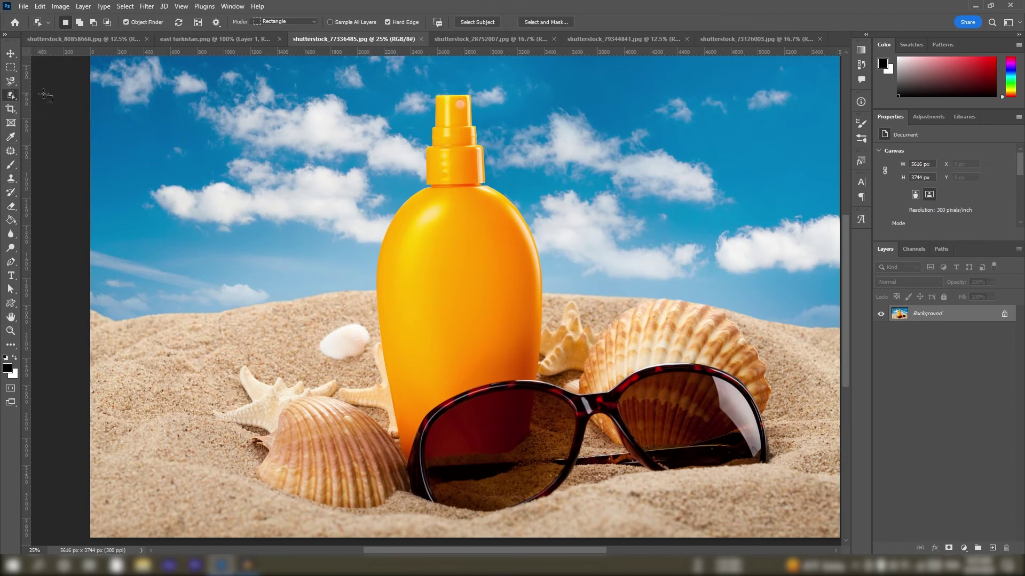
{"action": "left_click", "coordinate": [458, 264]}
{"action": "key", "text": "ctrl+d"}
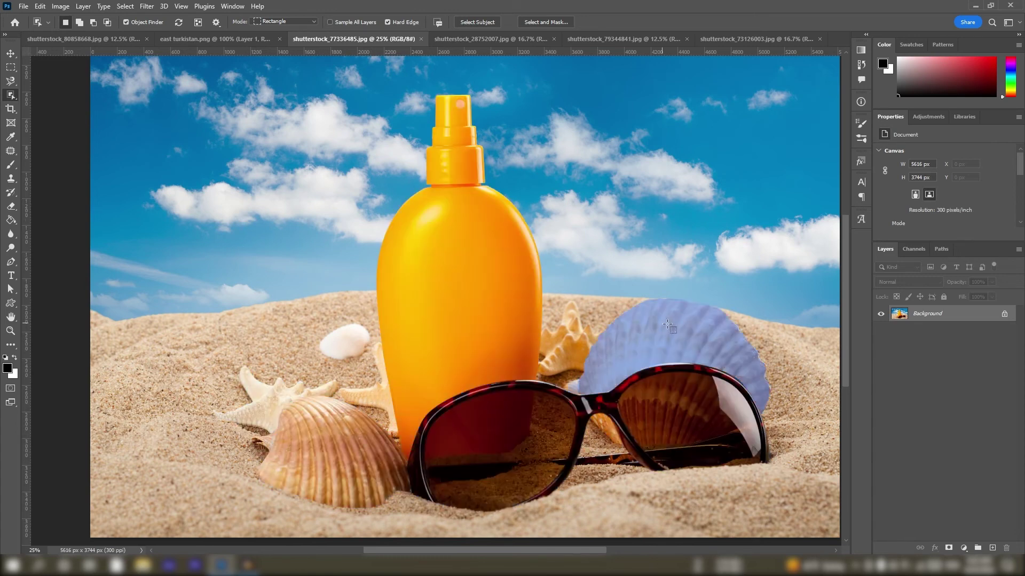
{"action": "left_click_drag", "start_coordinate": [378, 206], "coordinate": [384, 274]}
Try brushing a selection over the whole sky behind the bottle with the Quick Selection tool, and clear it
{"action": "right_click", "coordinate": [11, 95]}
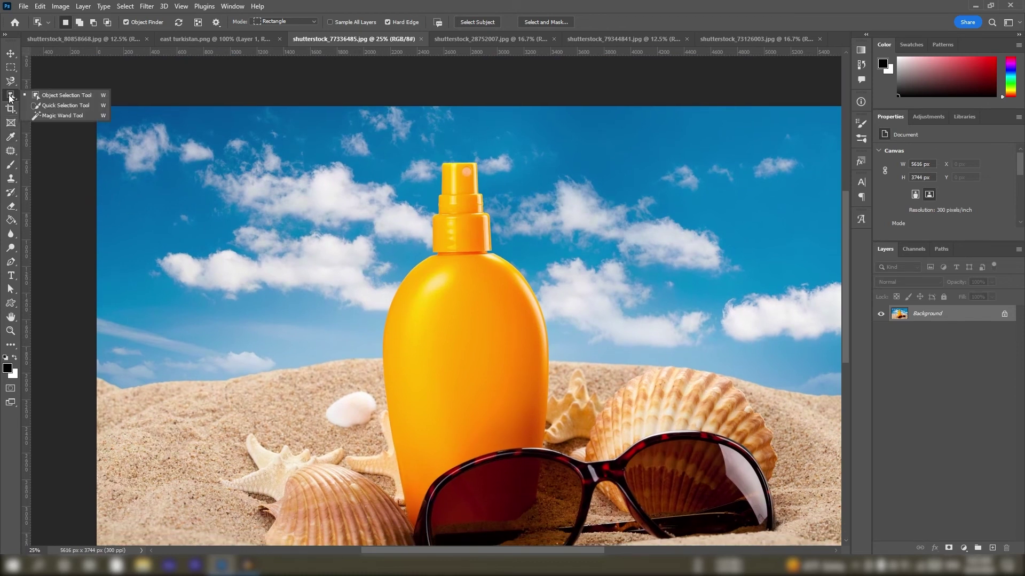
{"action": "left_click", "coordinate": [46, 106]}
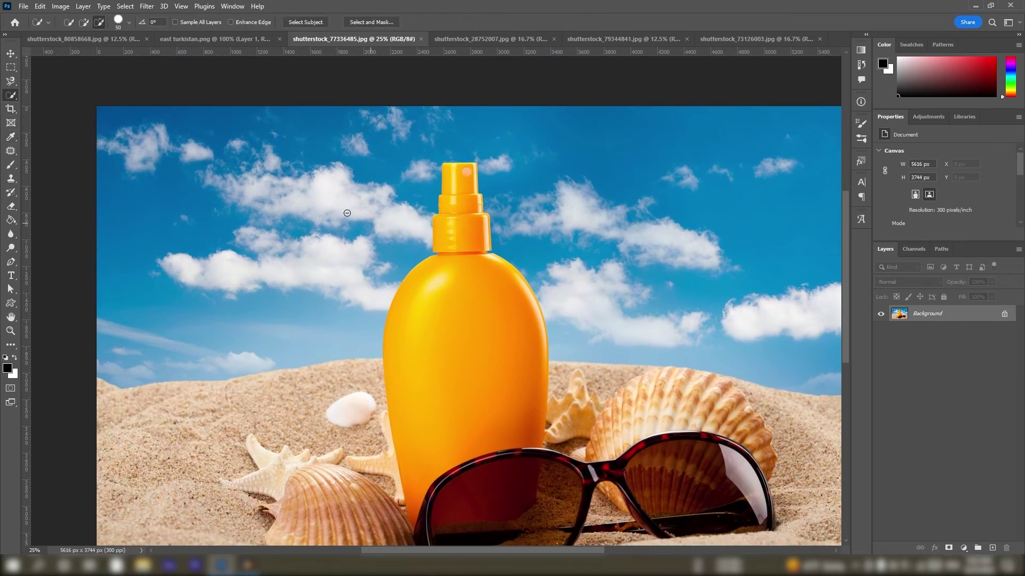
{"action": "mouse_move", "coordinate": [118, 117]}
{"action": "left_mouse_down"}
{"action": "mouse_move", "coordinate": [185, 247]}
{"action": "mouse_move", "coordinate": [231, 281]}
{"action": "left_mouse_up"}
{"action": "mouse_move", "coordinate": [312, 248]}
{"action": "left_mouse_down"}
{"action": "mouse_move", "coordinate": [458, 133]}
{"action": "mouse_move", "coordinate": [531, 166]}
{"action": "mouse_move", "coordinate": [585, 234]}
{"action": "mouse_move", "coordinate": [694, 286]}
{"action": "mouse_move", "coordinate": [627, 253]}
{"action": "left_mouse_up"}
{"action": "left_click_drag", "start_coordinate": [687, 272], "coordinate": [641, 241]}
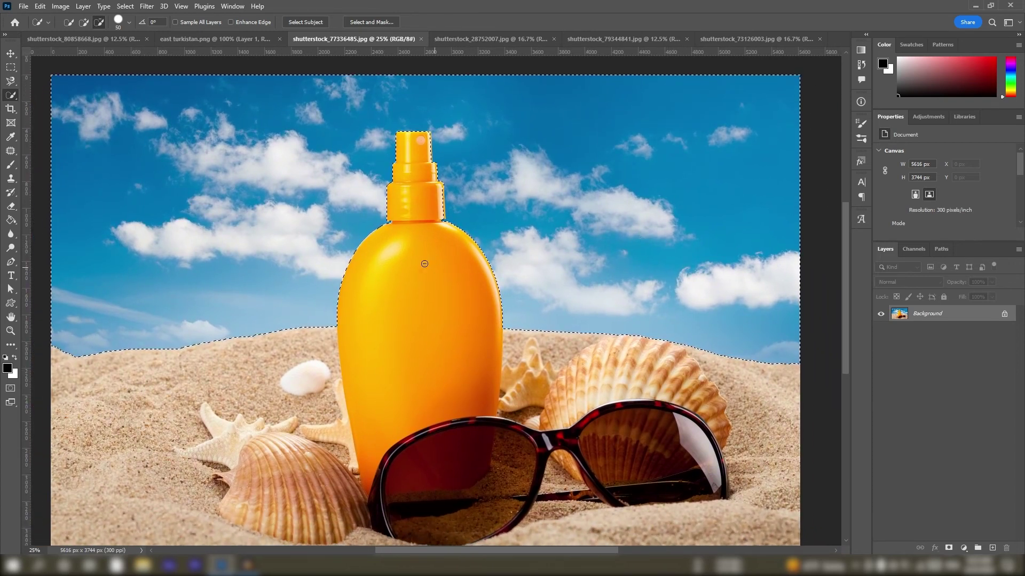
{"action": "key", "text": "ctrl+d"}
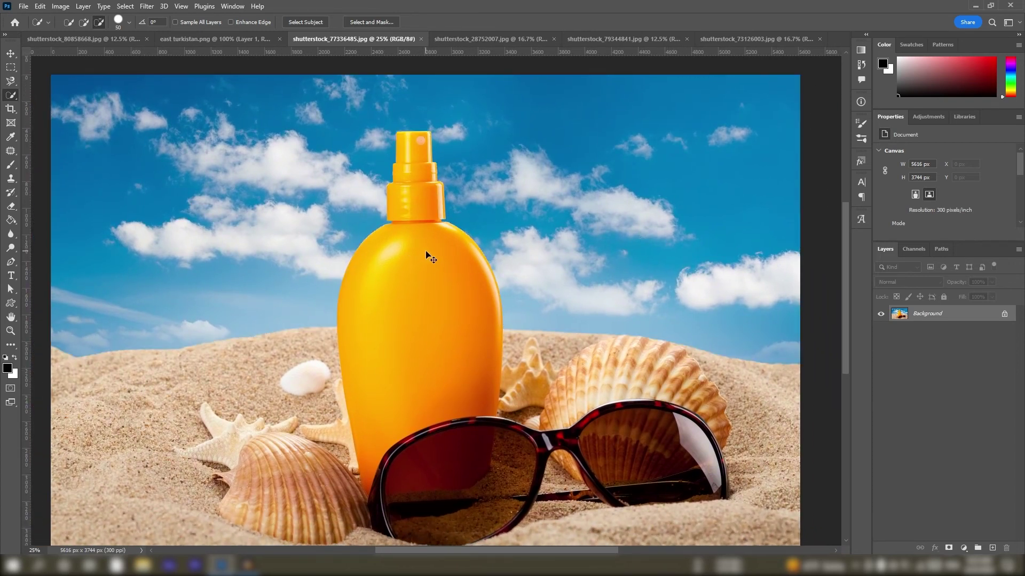
Try brushing a Quick Selection over the orange bottle, and clear it
{"action": "left_click_drag", "start_coordinate": [415, 227], "coordinate": [419, 273]}
{"action": "key", "text": "ctrl+d"}
{"action": "key", "text": "ctrl+plus"}
In the horse photo, try the Object Selection tool on the black horse, clear the selection, and try framing the grass
{"action": "left_click", "coordinate": [480, 36]}
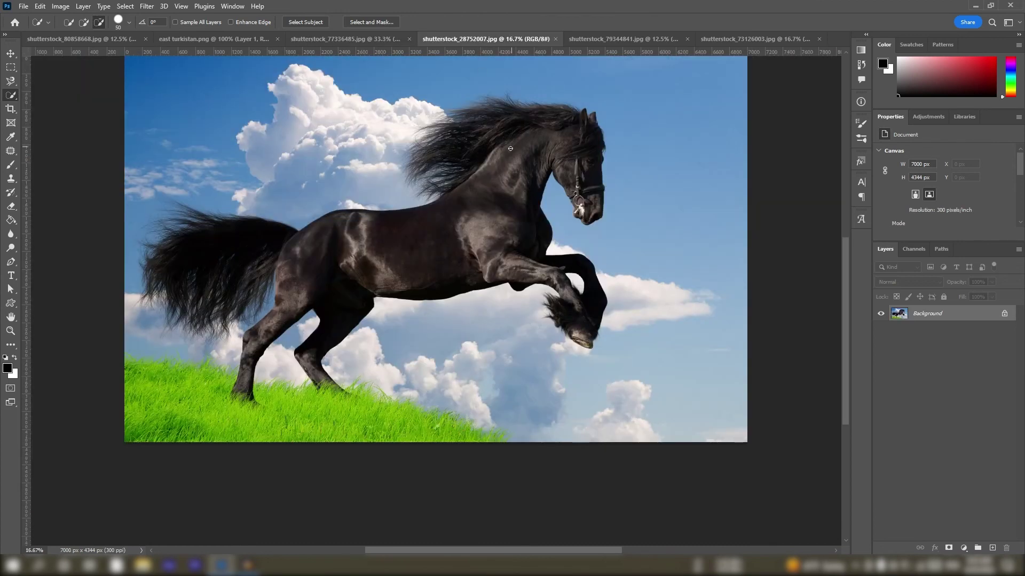
{"action": "right_click", "coordinate": [9, 97]}
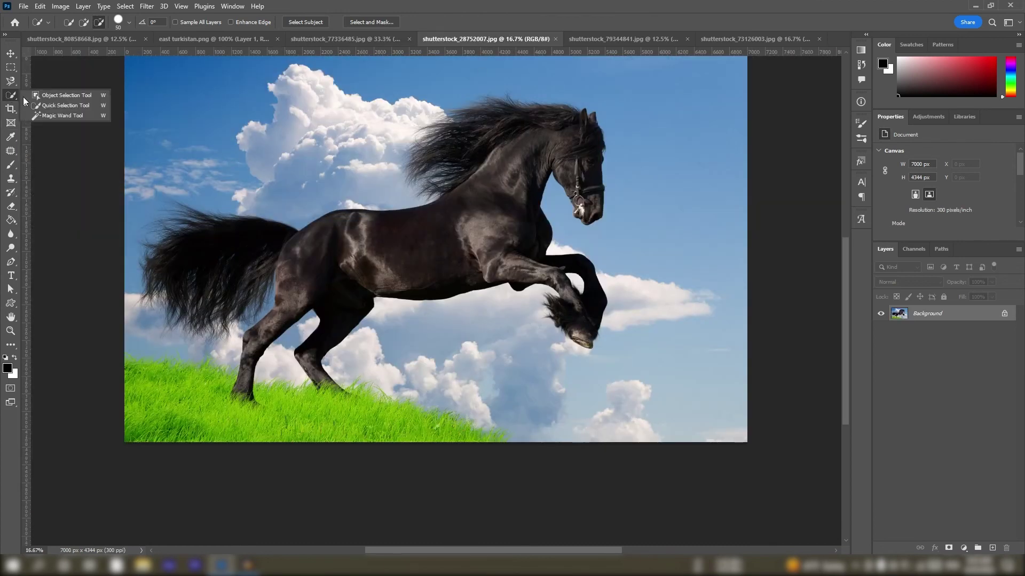
{"action": "left_click", "coordinate": [58, 95]}
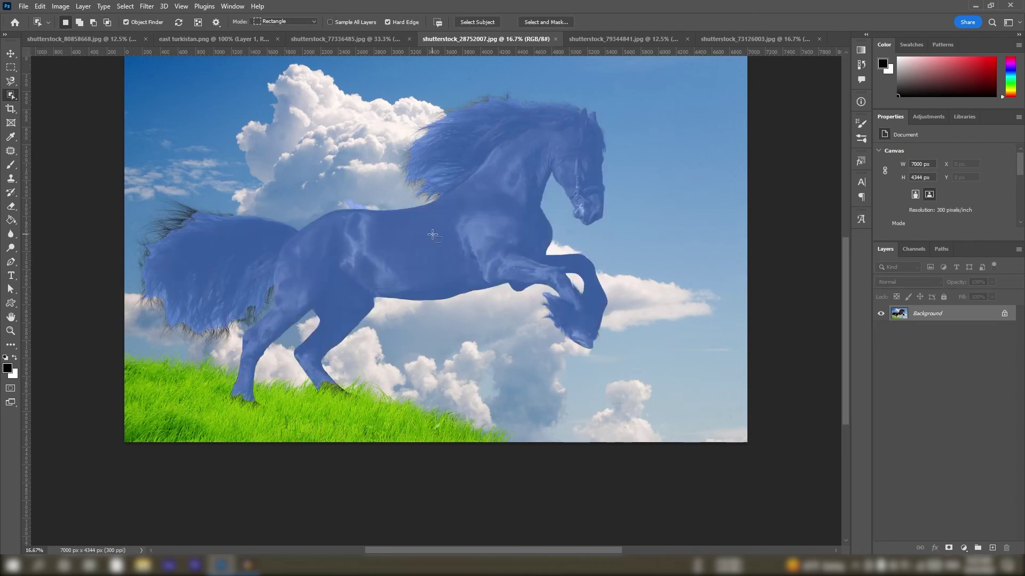
{"action": "left_click", "coordinate": [433, 234]}
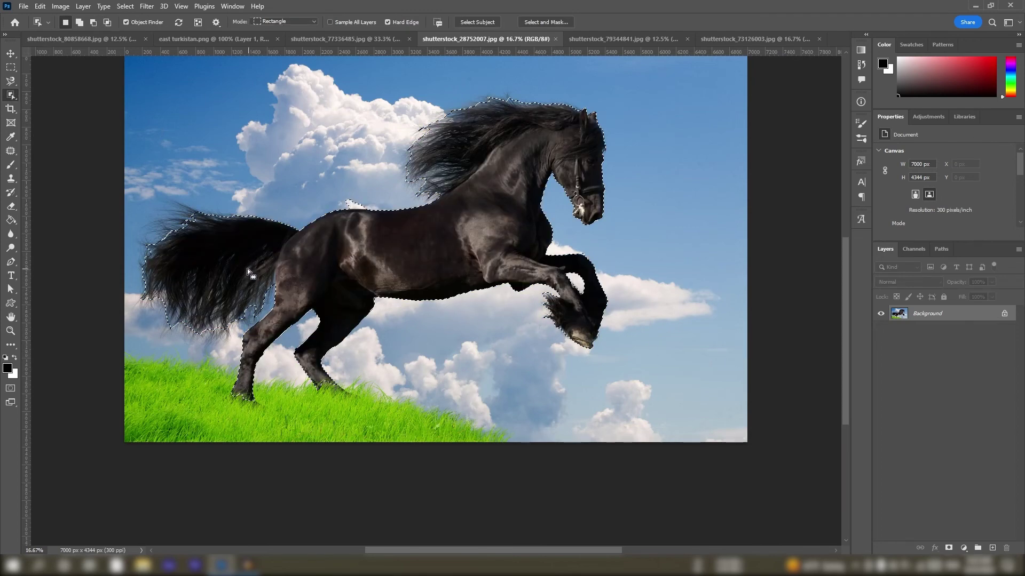
{"action": "key", "text": "ctrl+d"}
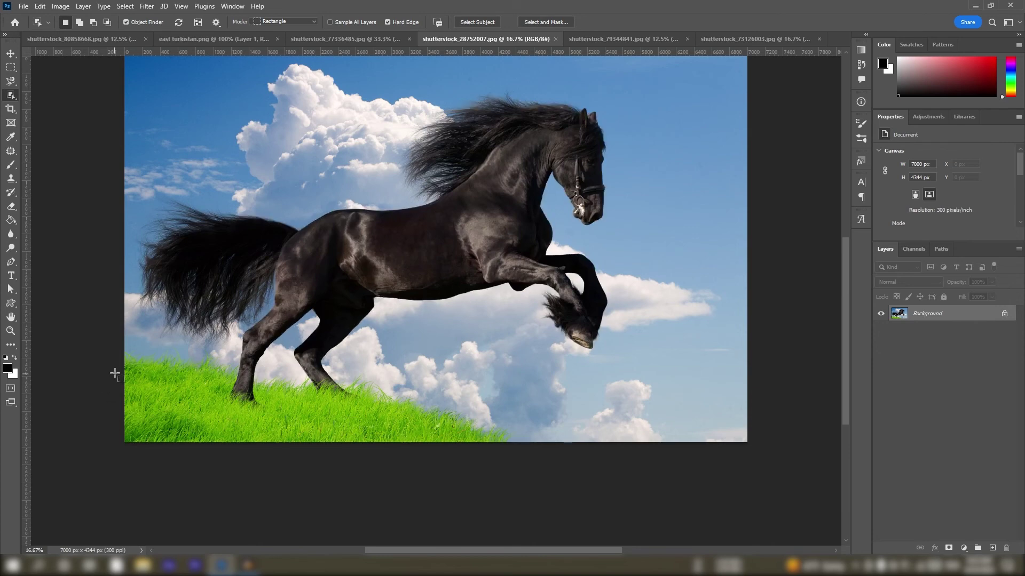
{"action": "left_click_drag", "start_coordinate": [111, 370], "coordinate": [516, 486]}
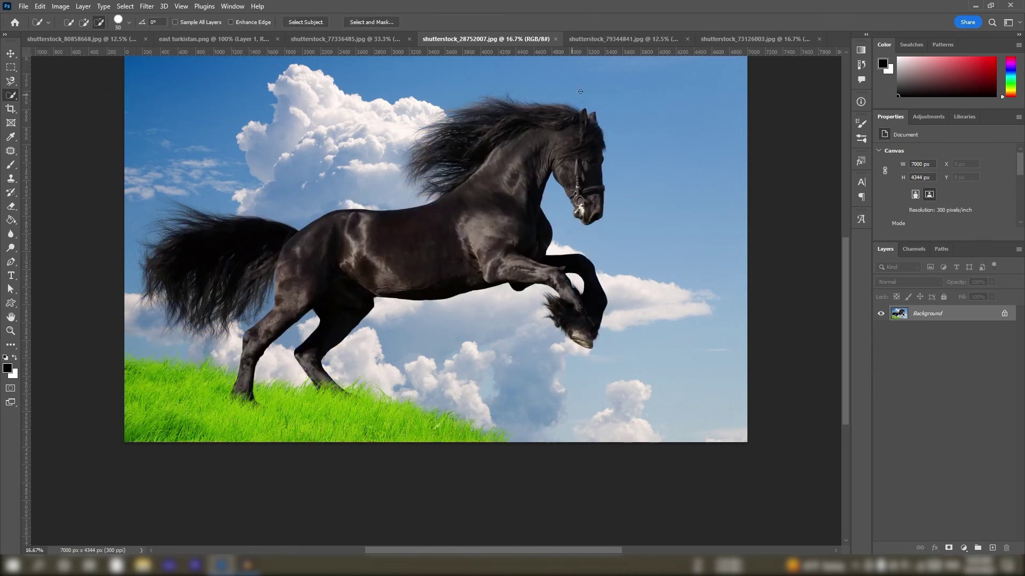
In the donut photo, try brushing a Quick Selection over the top-left chocolate donut, and clear it
{"action": "left_click", "coordinate": [626, 41]}
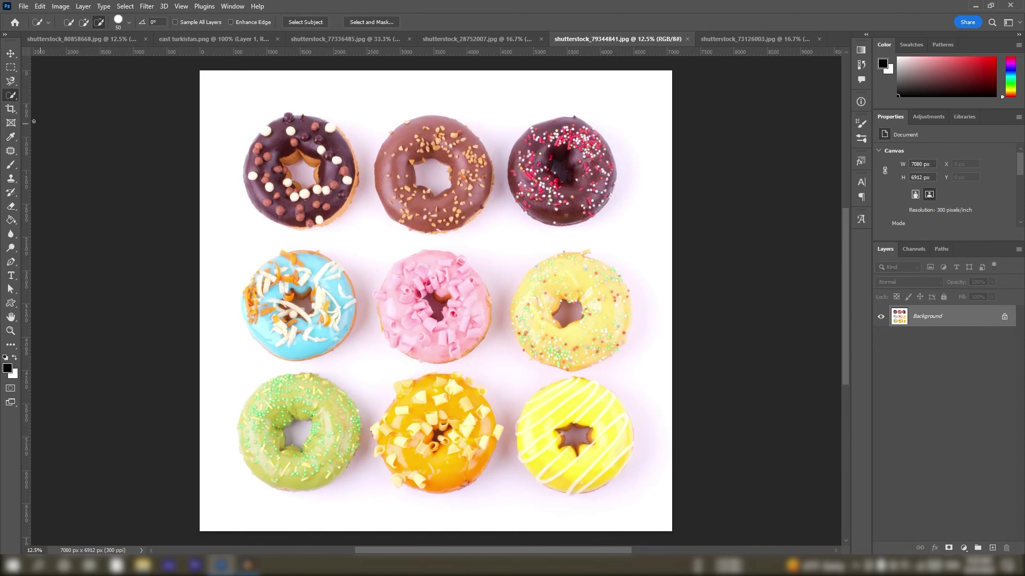
{"action": "right_click", "coordinate": [11, 95]}
{"action": "left_click", "coordinate": [44, 107]}
{"action": "mouse_move", "coordinate": [273, 126]}
{"action": "left_mouse_down"}
{"action": "mouse_move", "coordinate": [338, 169]}
{"action": "mouse_move", "coordinate": [341, 195]}
{"action": "mouse_move", "coordinate": [324, 214]}
{"action": "mouse_move", "coordinate": [282, 218]}
{"action": "mouse_move", "coordinate": [320, 228]}
{"action": "mouse_move", "coordinate": [346, 202]}
{"action": "left_mouse_up"}
{"action": "left_click_drag", "start_coordinate": [244, 172], "coordinate": [272, 130]}
{"action": "key", "text": "ctrl+d"}
Select the four corner donuts and the pink center donut together with the Object Selection tool and copy them onto a new layer
{"action": "right_click", "coordinate": [7, 96]}
{"action": "left_click", "coordinate": [55, 95]}
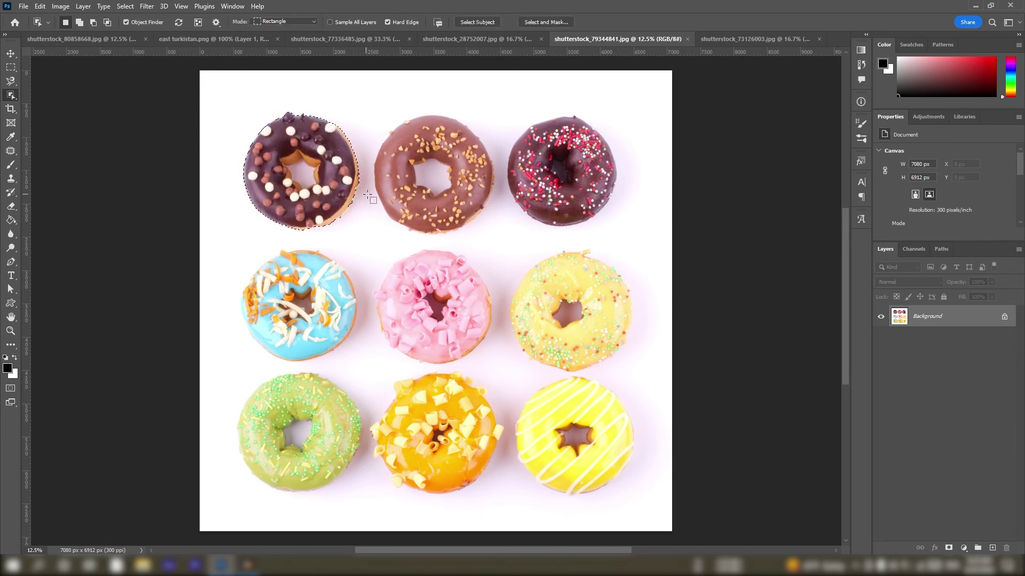
{"action": "left_click", "coordinate": [398, 170]}
{"action": "left_click", "coordinate": [330, 192]}
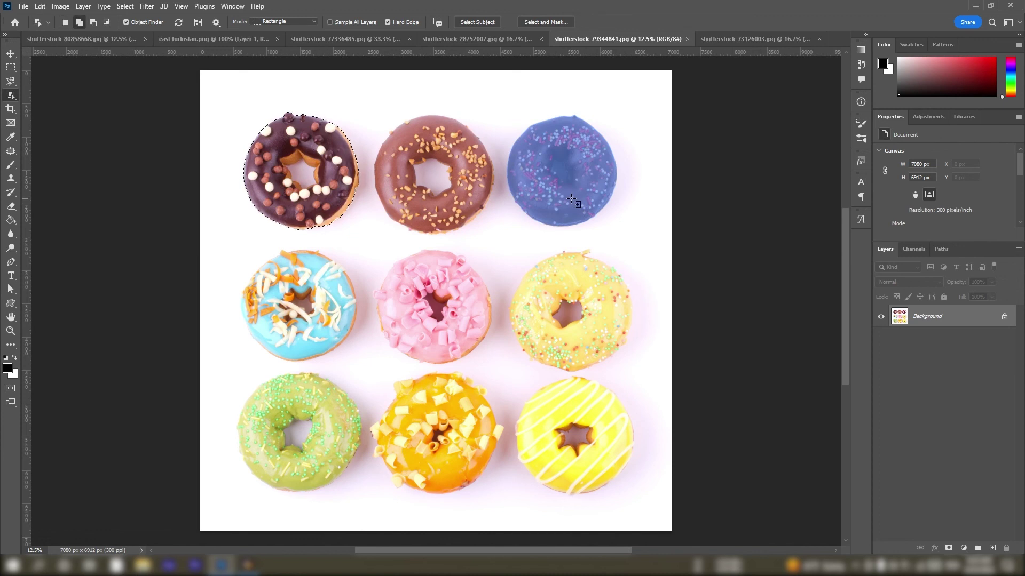
{"action": "left_click", "coordinate": [597, 206], "text": "shift"}
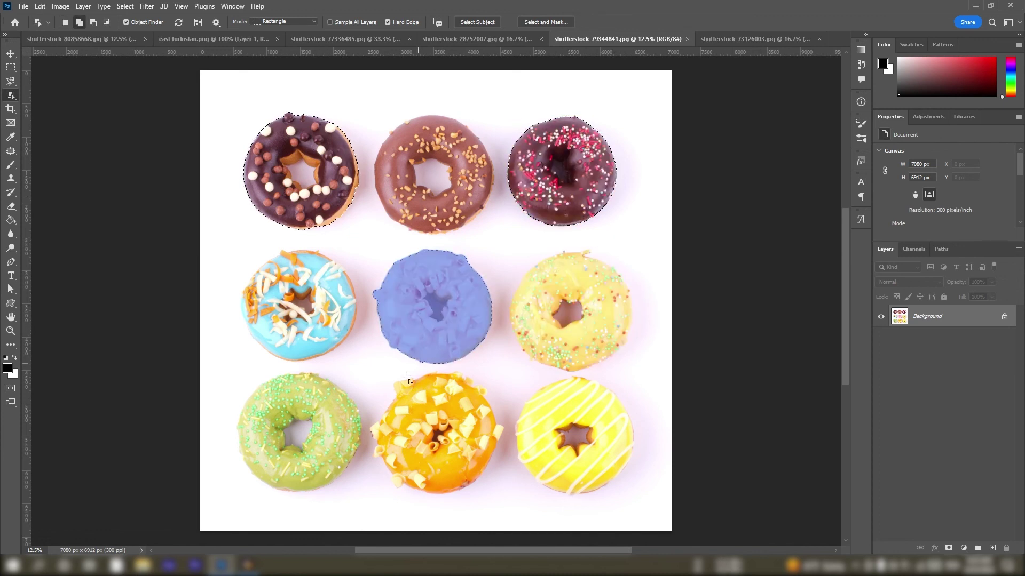
{"action": "left_click", "coordinate": [441, 331], "text": "shift"}
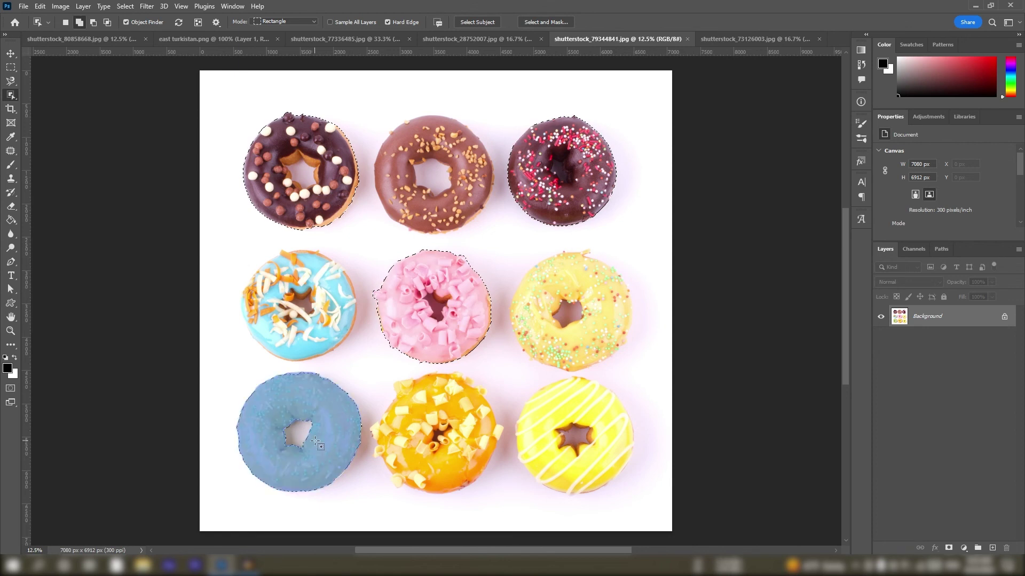
{"action": "left_click", "coordinate": [317, 446], "text": "shift"}
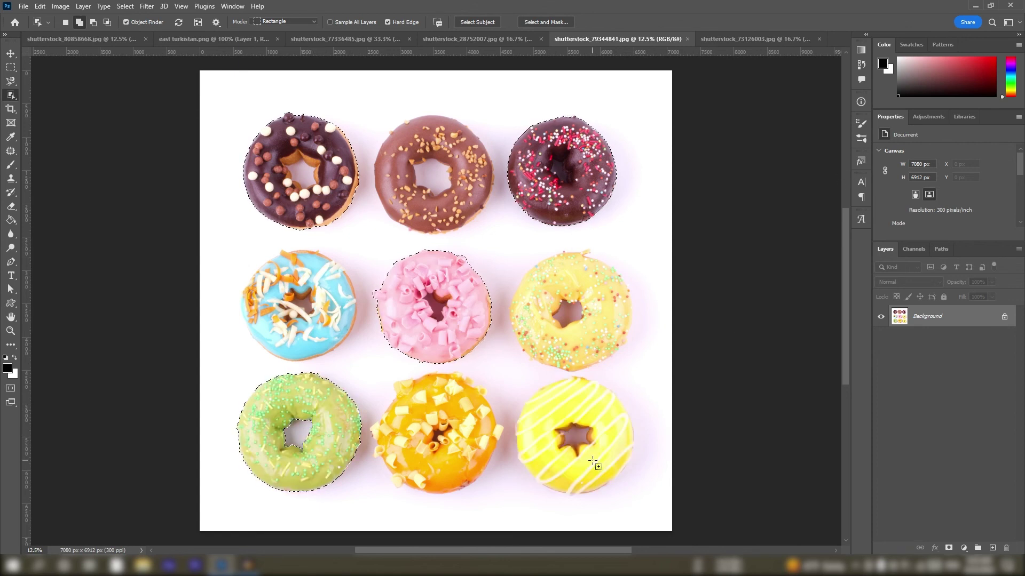
{"action": "left_click", "coordinate": [564, 410], "text": "shift"}
{"action": "right_click", "coordinate": [565, 410]}
{"action": "left_click", "coordinate": [600, 280]}
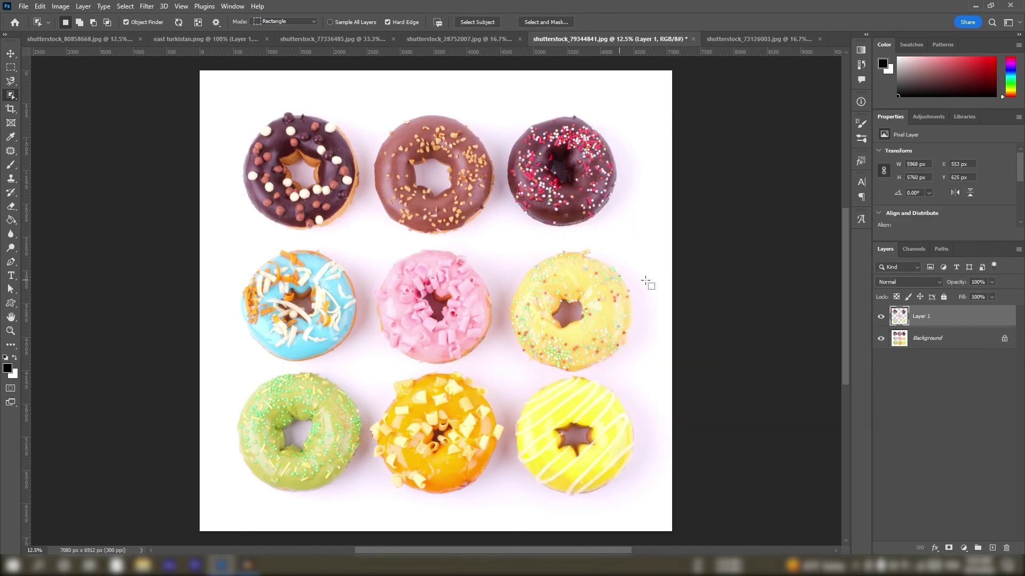
Hide the Background layer and toggle the copied donuts' layer off and on to check the isolated donuts
{"action": "left_click", "coordinate": [879, 339]}
{"action": "left_click", "coordinate": [879, 316]}
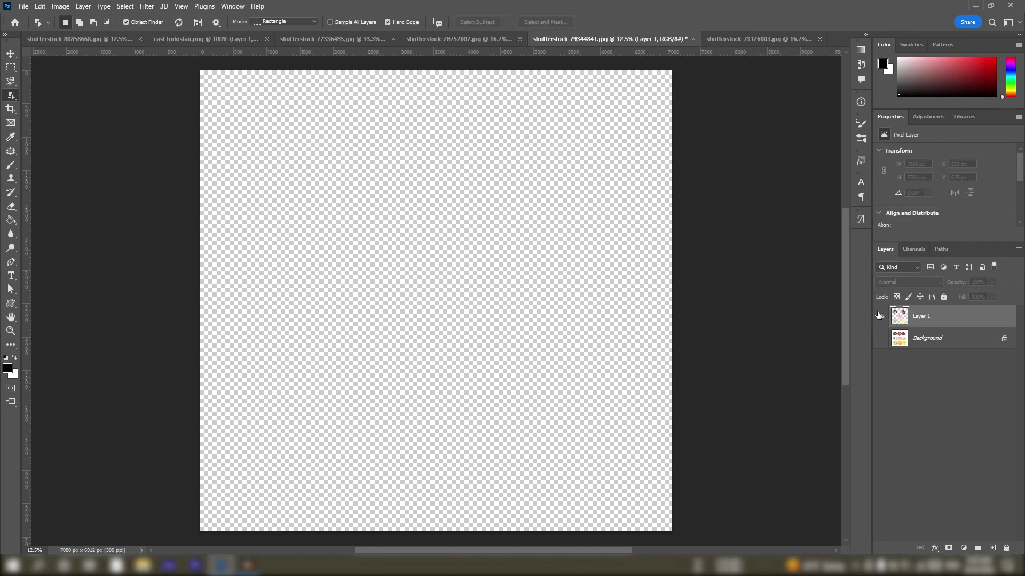
{"action": "left_click", "coordinate": [879, 316]}
{"action": "left_click", "coordinate": [879, 316]}
{"action": "left_click", "coordinate": [879, 316]}
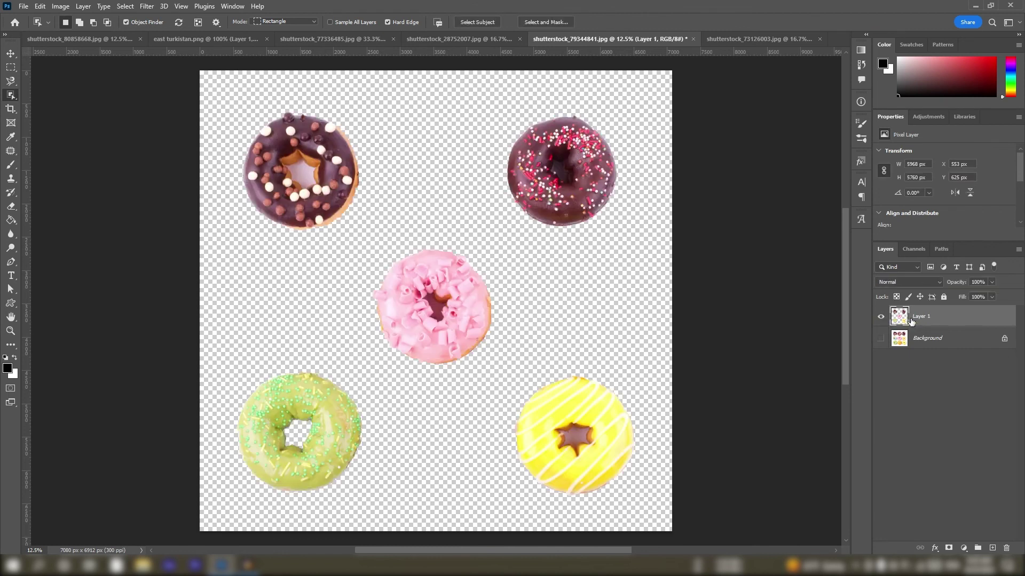
Select the pink center donut with the Object Selection tool and cut it onto its own layer
{"action": "left_click", "coordinate": [444, 267]}
{"action": "right_click", "coordinate": [438, 264]}
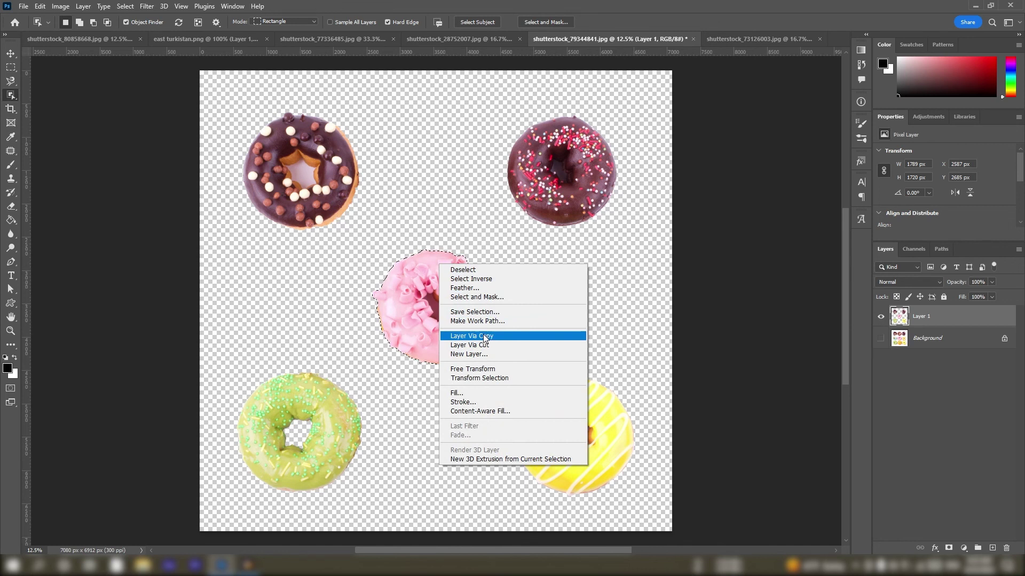
{"action": "left_click", "coordinate": [475, 348]}
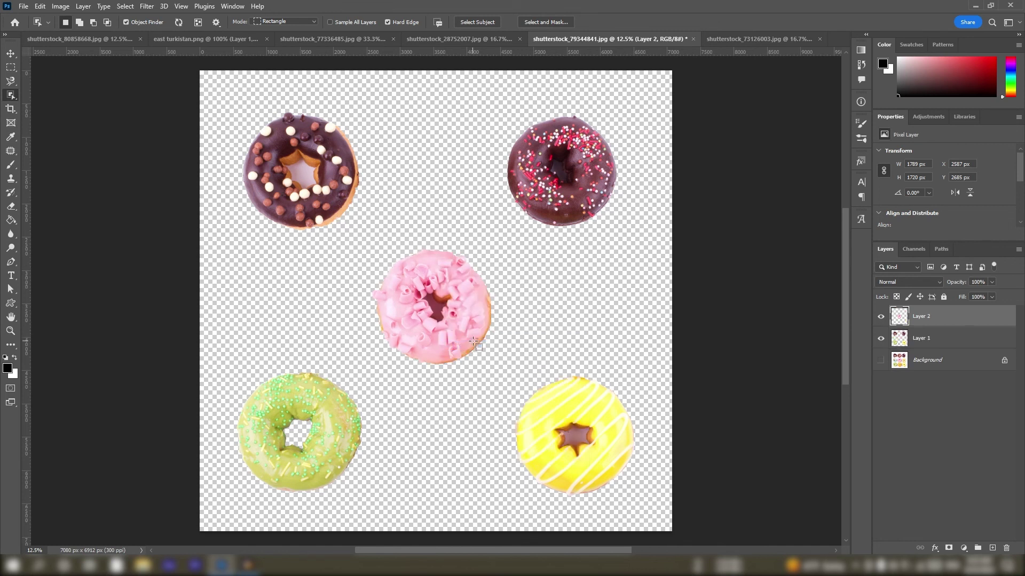
Toggle the visibility of the pink donut's layer and the remaining donuts' layer to check their separation
{"action": "left_click", "coordinate": [880, 317]}
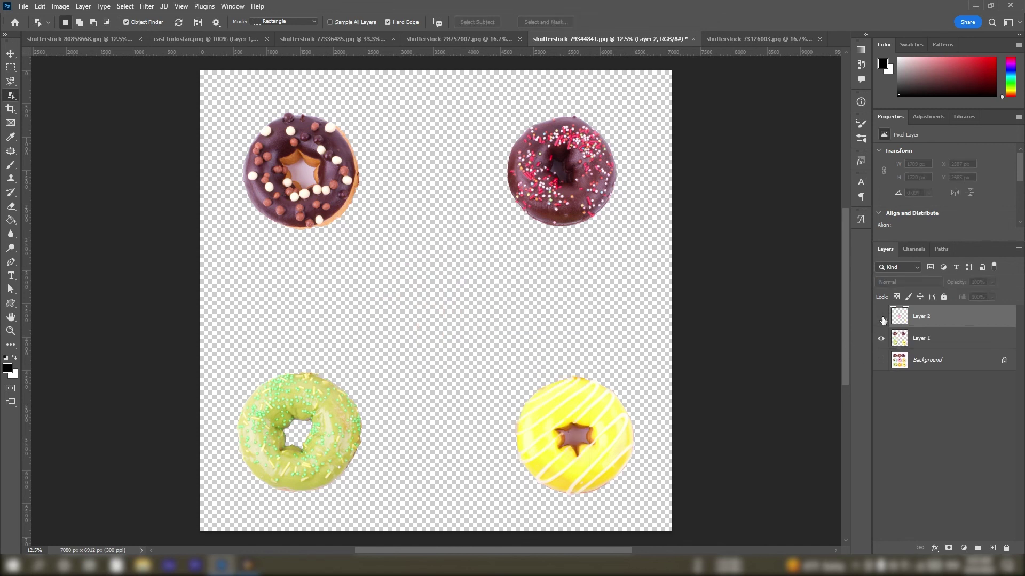
{"action": "left_click", "coordinate": [881, 318]}
{"action": "left_click", "coordinate": [880, 338]}
{"action": "left_click", "coordinate": [880, 338]}
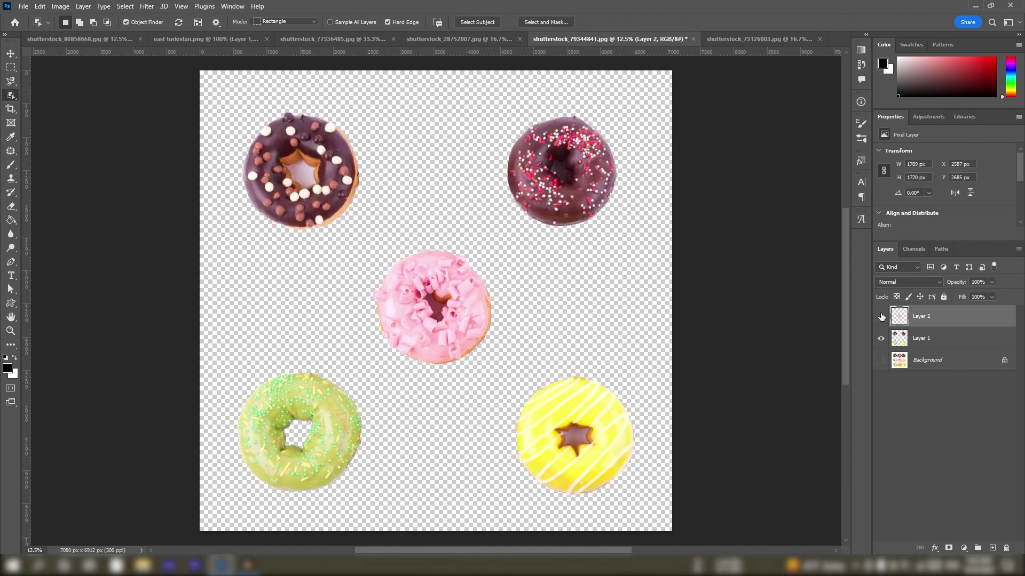
Toggle the pink center donut's layer off and on, and switch to the shutterstock_73126003.jpg document
{"action": "left_click", "coordinate": [881, 317]}
{"action": "left_click", "coordinate": [881, 318]}
{"action": "left_click", "coordinate": [744, 37]}
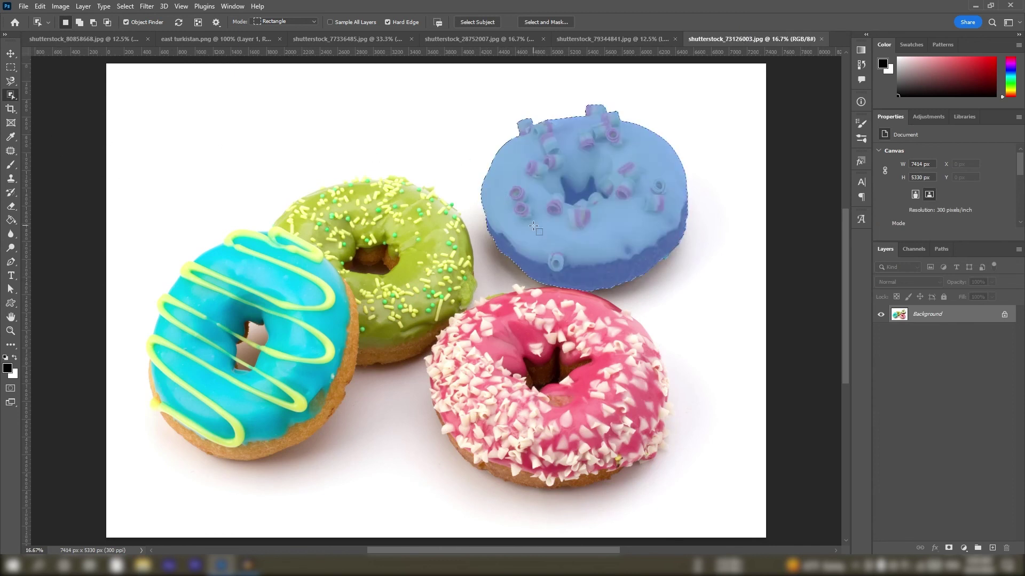
Select the light green donut with the Object Selection tool and add the olive-green and blue donuts to the selection
{"action": "key", "text": "shift"}
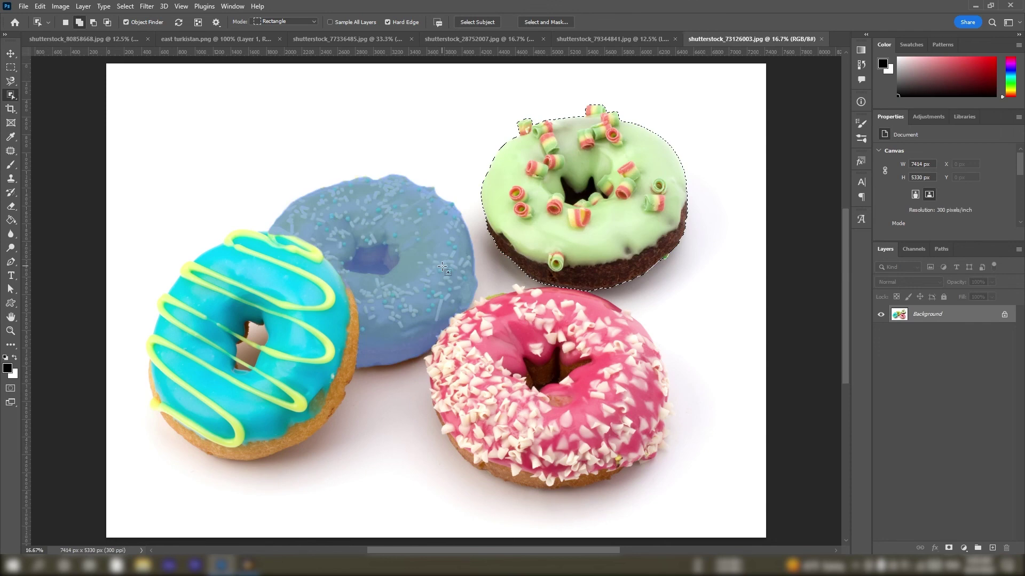
{"action": "left_click", "coordinate": [415, 297], "text": "shift"}
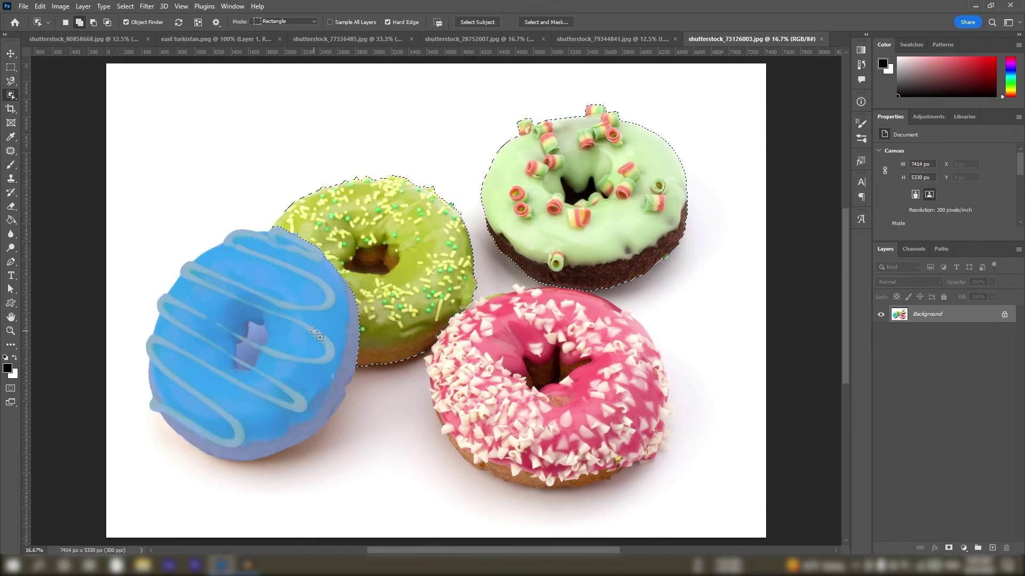
{"action": "left_click", "coordinate": [317, 332], "text": "shift"}
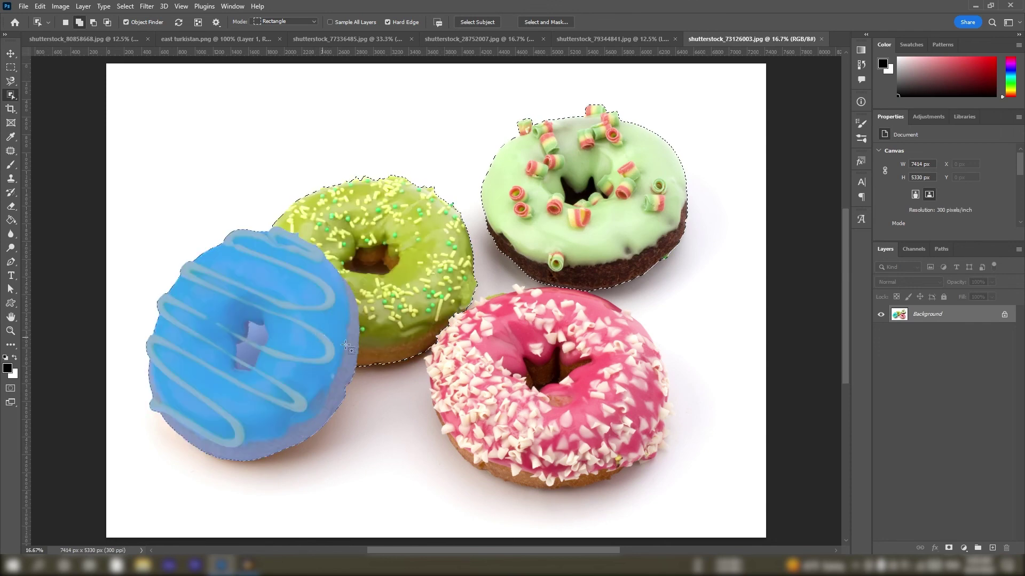
Select only the pink donut with the Object Selection tool and copy it onto a new layer
{"action": "left_click", "coordinate": [456, 375]}
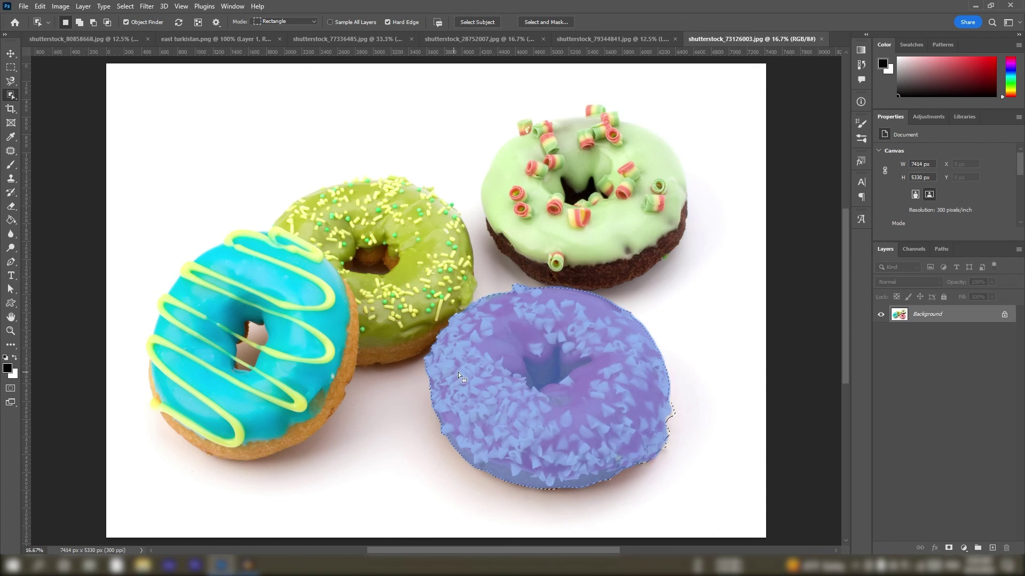
{"action": "right_click", "coordinate": [498, 354]}
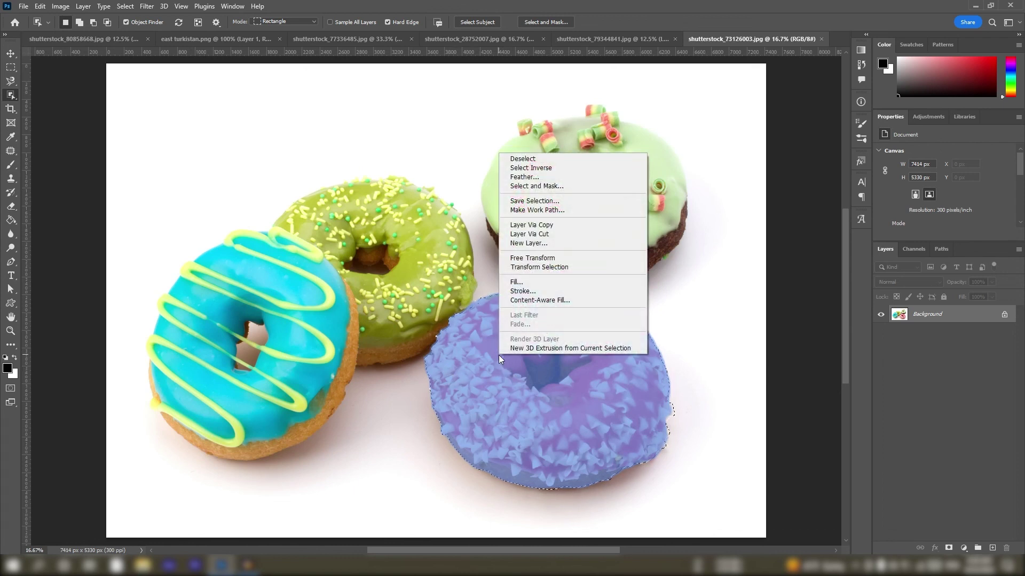
{"action": "left_click", "coordinate": [558, 224]}
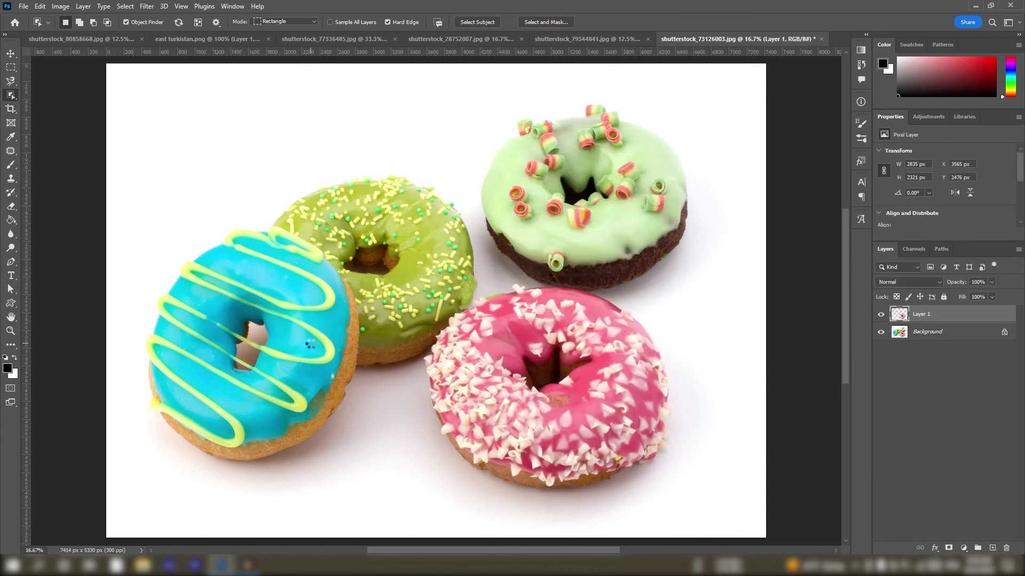
Select the blue donut on the Background layer with the Object Selection tool and copy it onto a new layer
{"action": "left_click", "coordinate": [900, 332]}
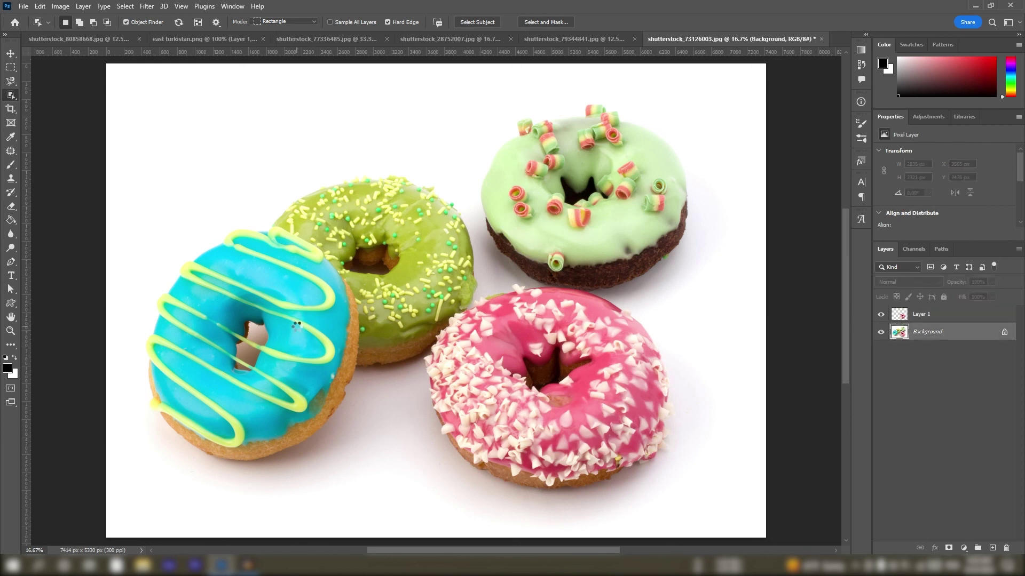
{"action": "left_click", "coordinate": [323, 335]}
{"action": "right_click", "coordinate": [287, 338]}
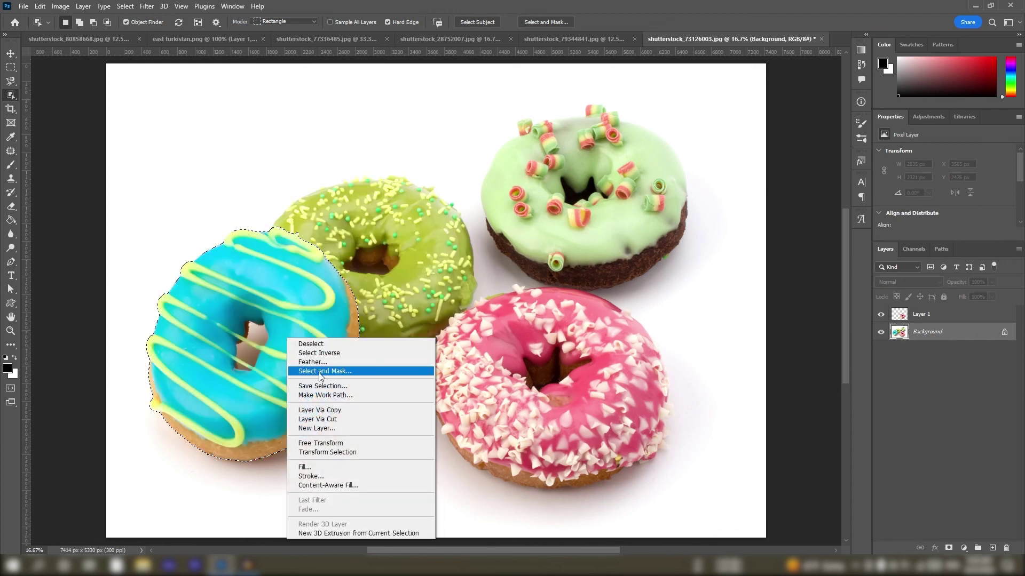
{"action": "left_click", "coordinate": [336, 411]}
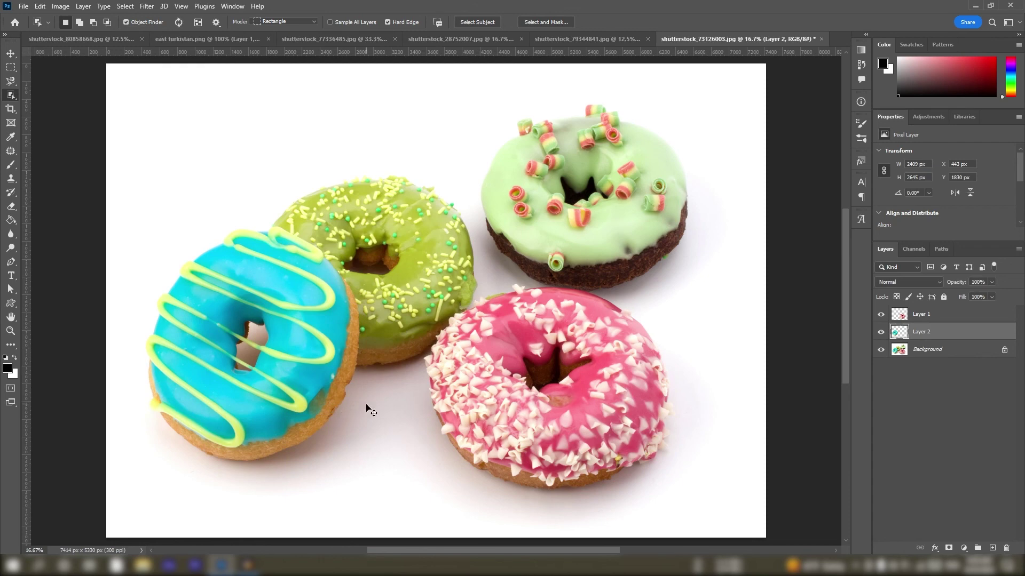
{"action": "key", "text": "ctrl+minus"}
{"action": "key", "text": "ctrl+minus"}
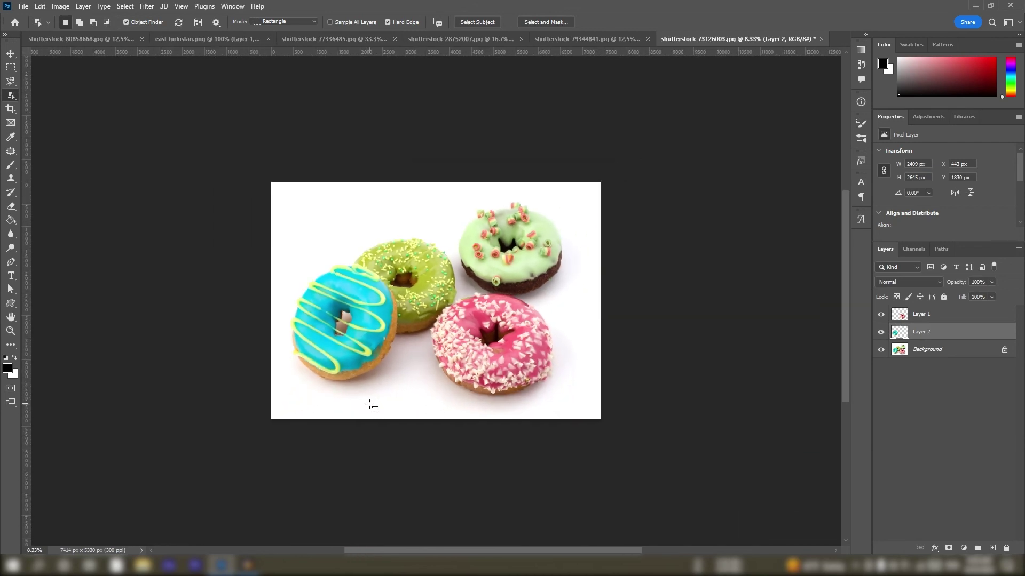